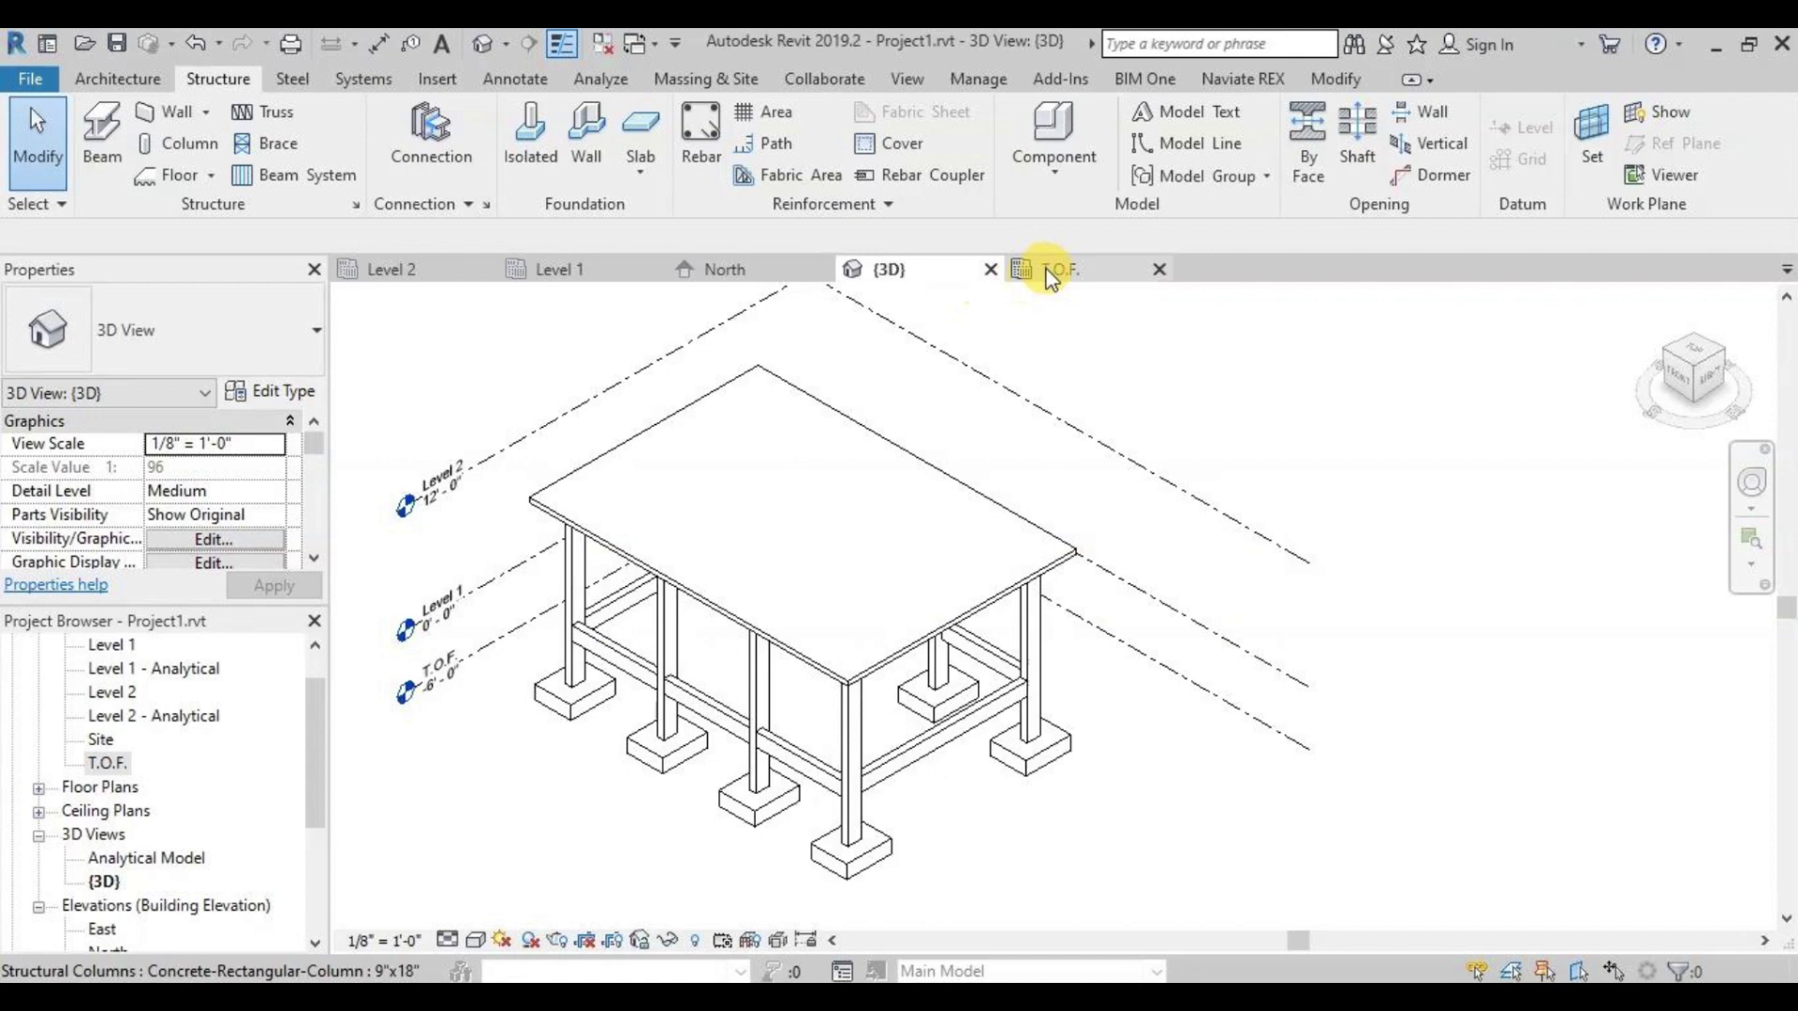
Step: On the T.O.F. plan, use Tag All with Structural Foundation Tags to label every footing 4'X5'
{"action": "left_click", "coordinate": [1051, 278]}
{"action": "scroll", "coordinate": [1120, 353], "scroll_direction": "up", "scroll_amount": 3}
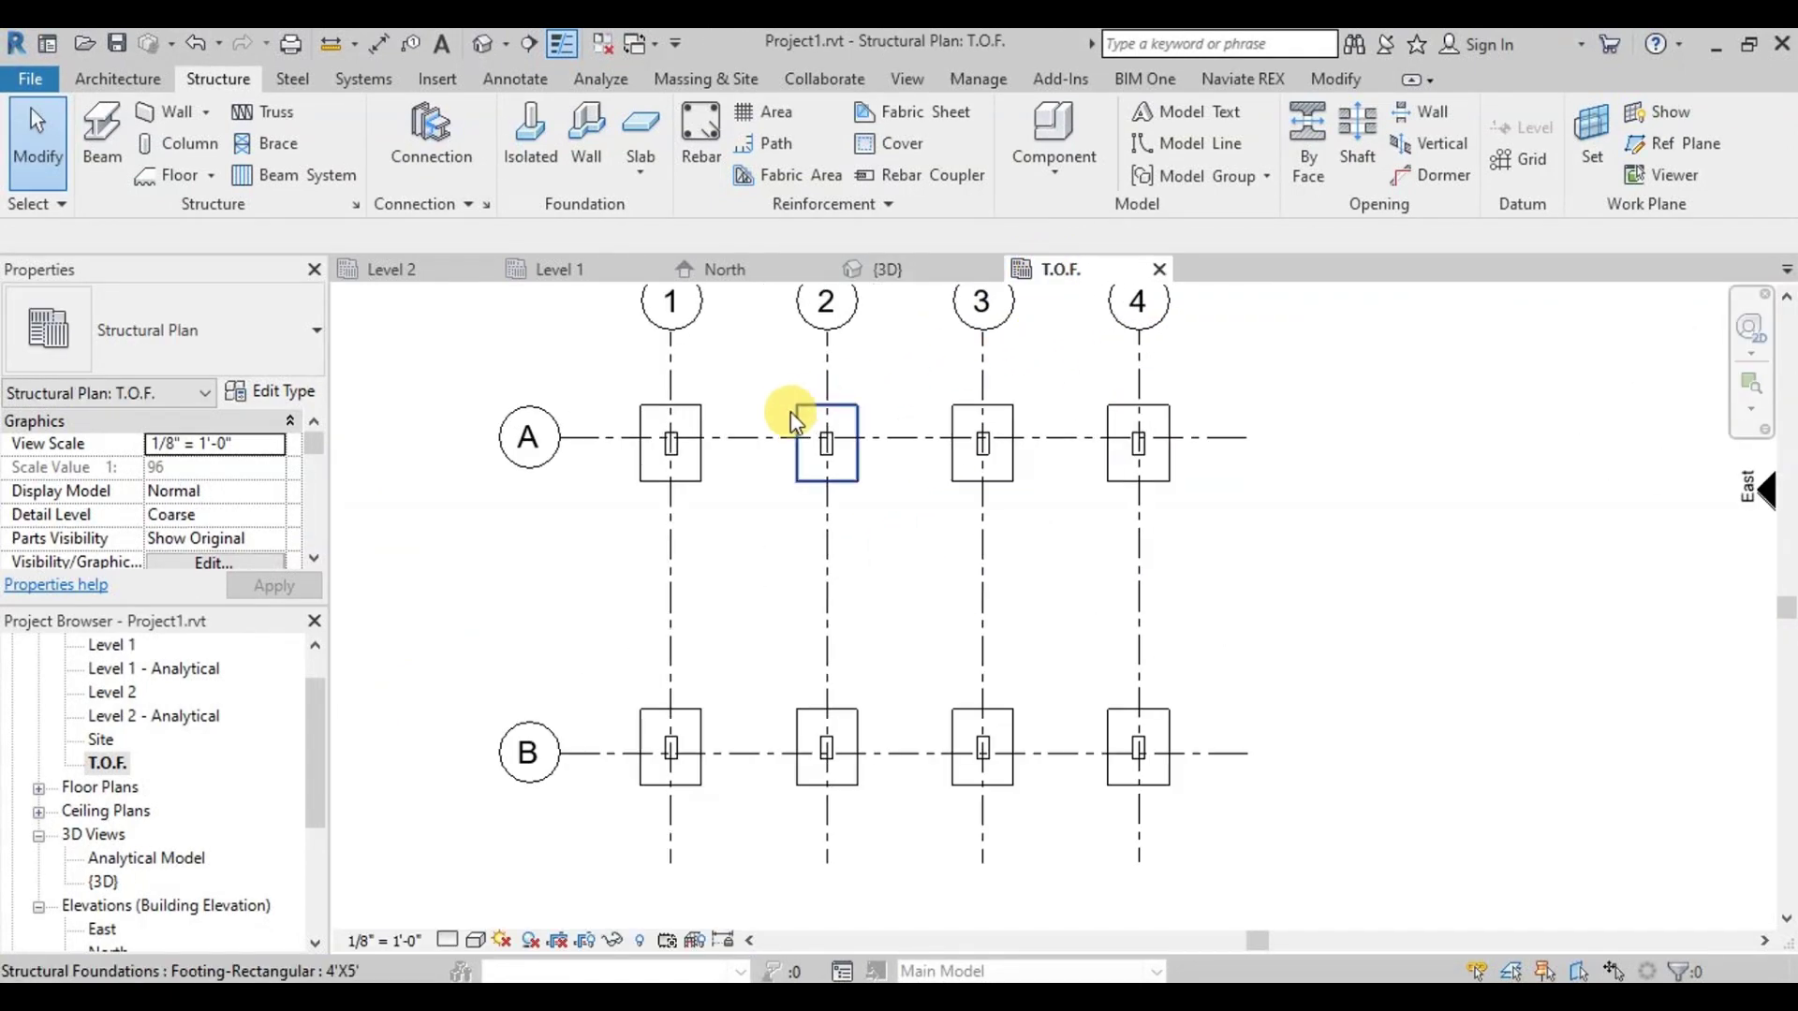
{"action": "scroll", "coordinate": [805, 487], "scroll_direction": "up", "scroll_amount": 2}
{"action": "scroll", "coordinate": [834, 571], "scroll_direction": "down", "scroll_amount": 2}
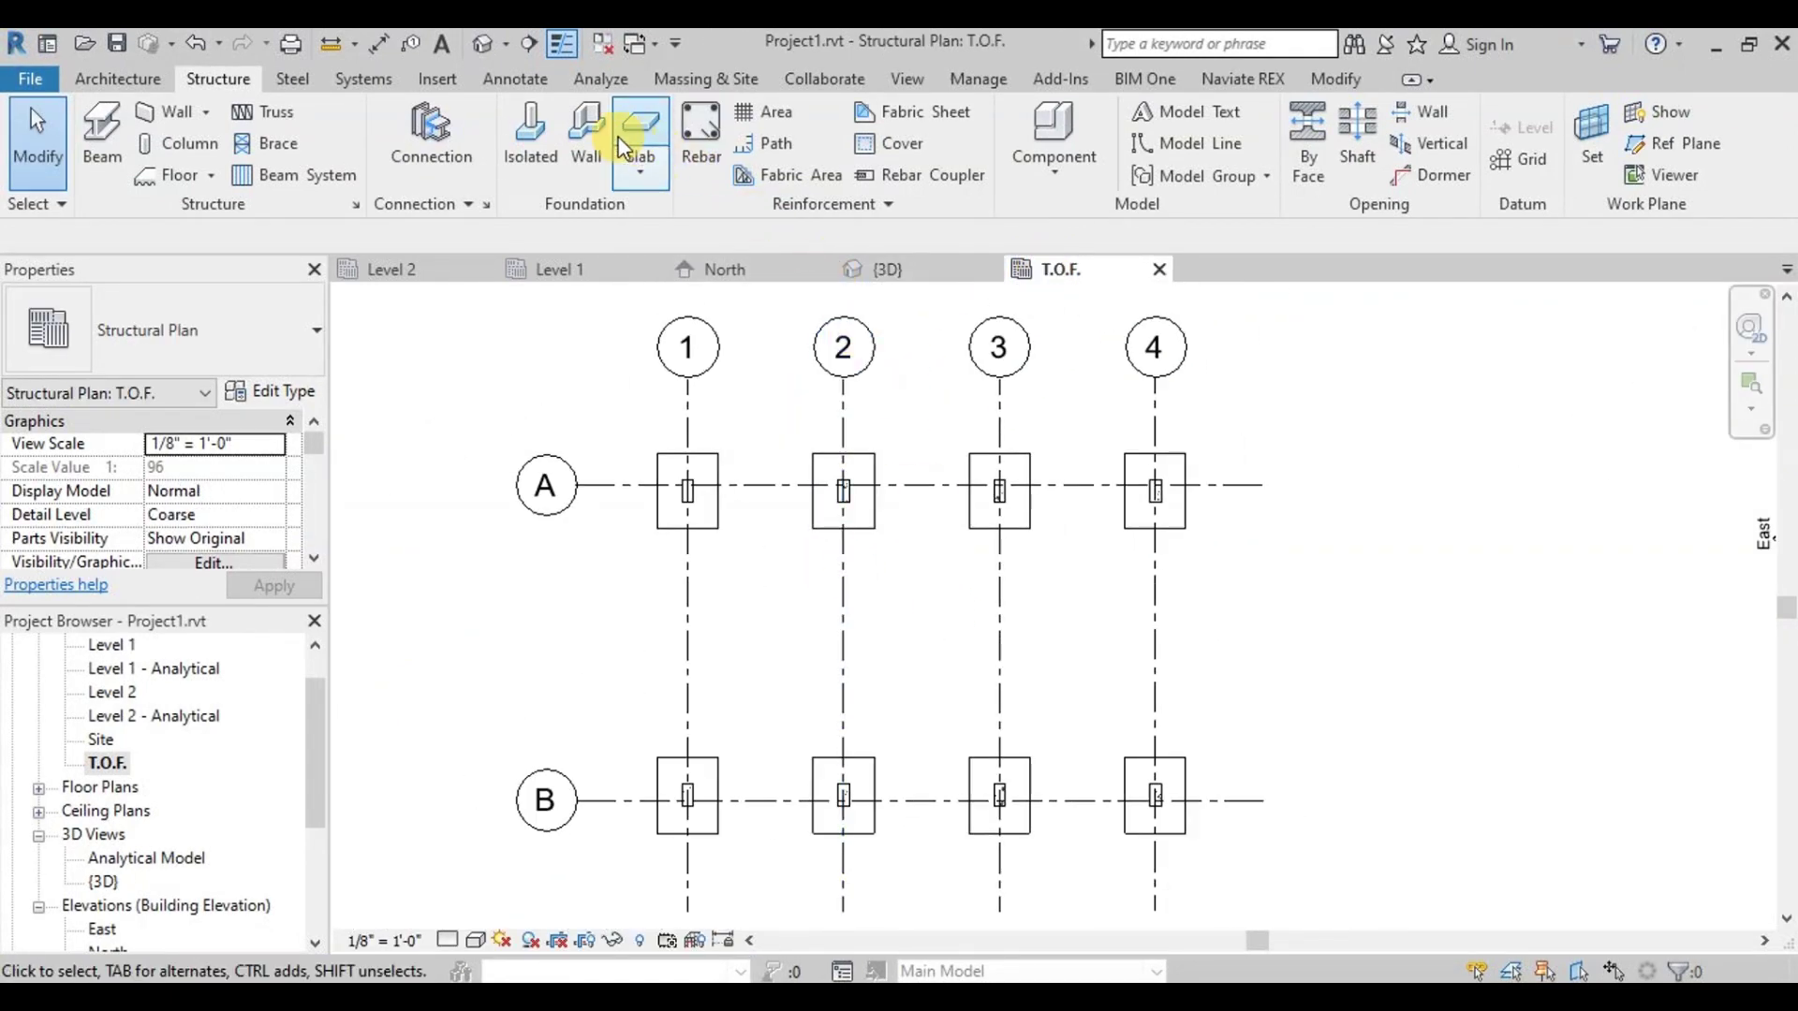
{"action": "left_click", "coordinate": [515, 84]}
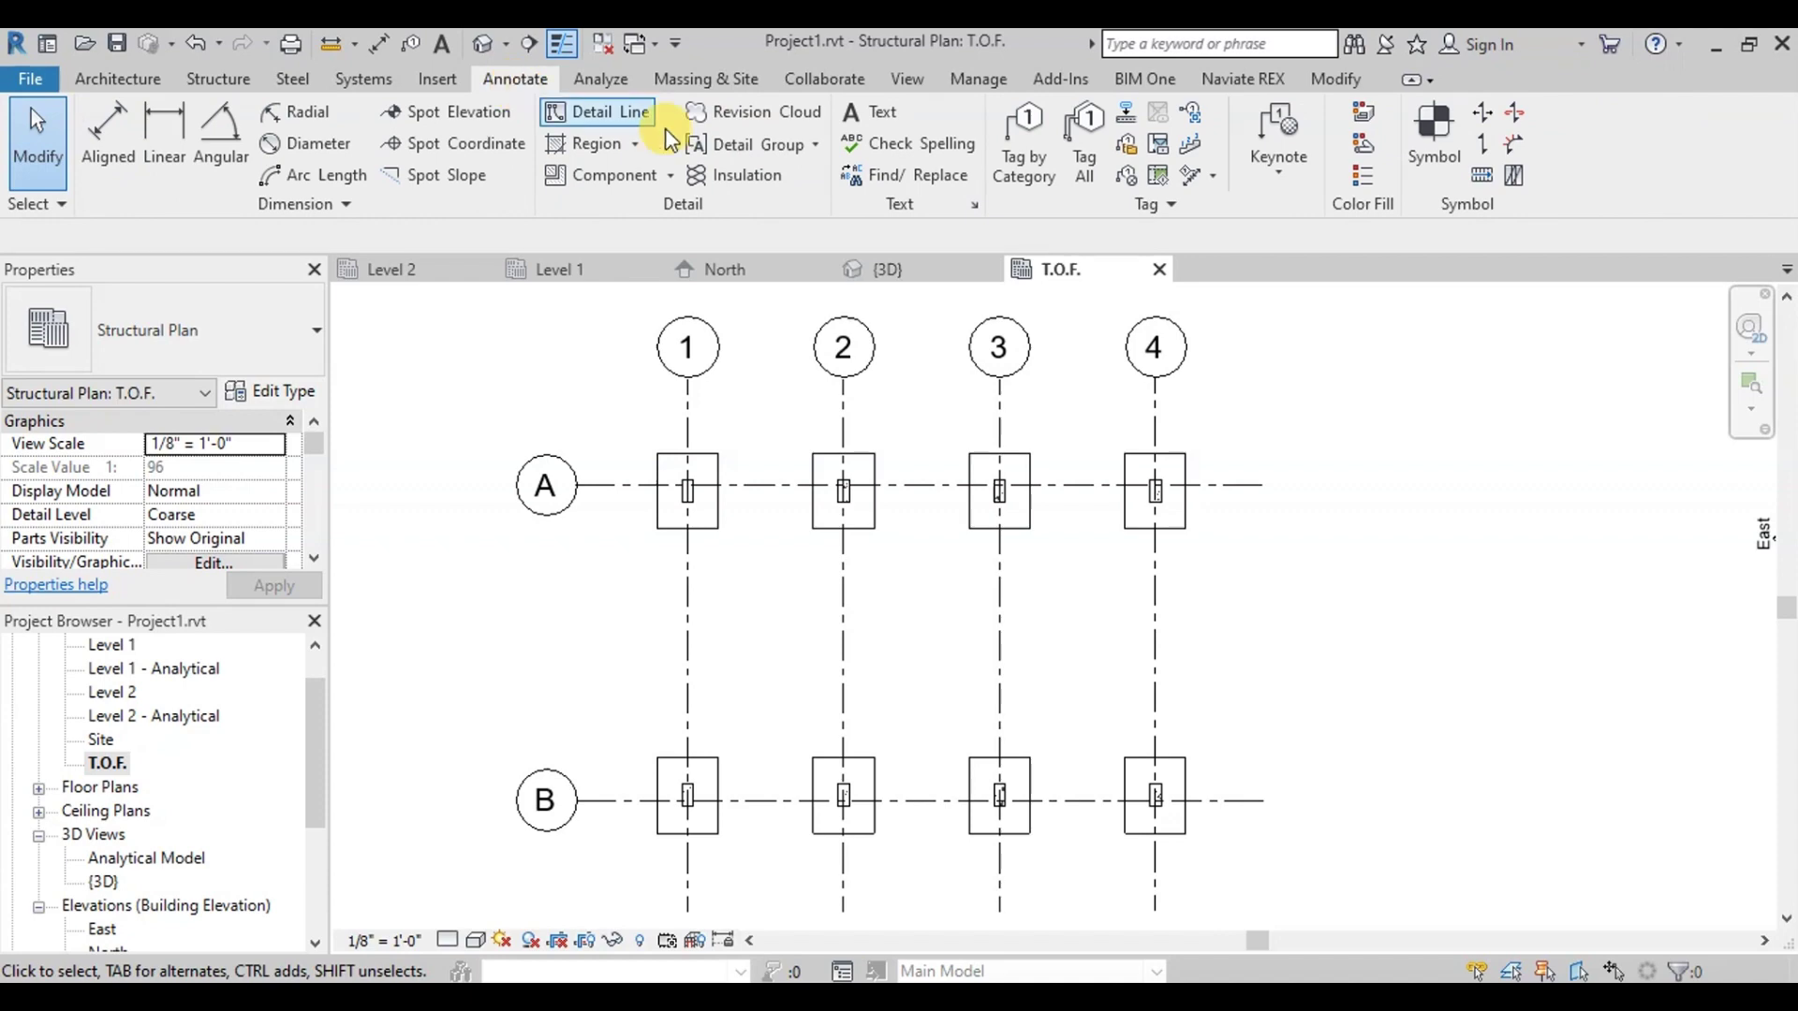
{"action": "left_click", "coordinate": [1071, 170]}
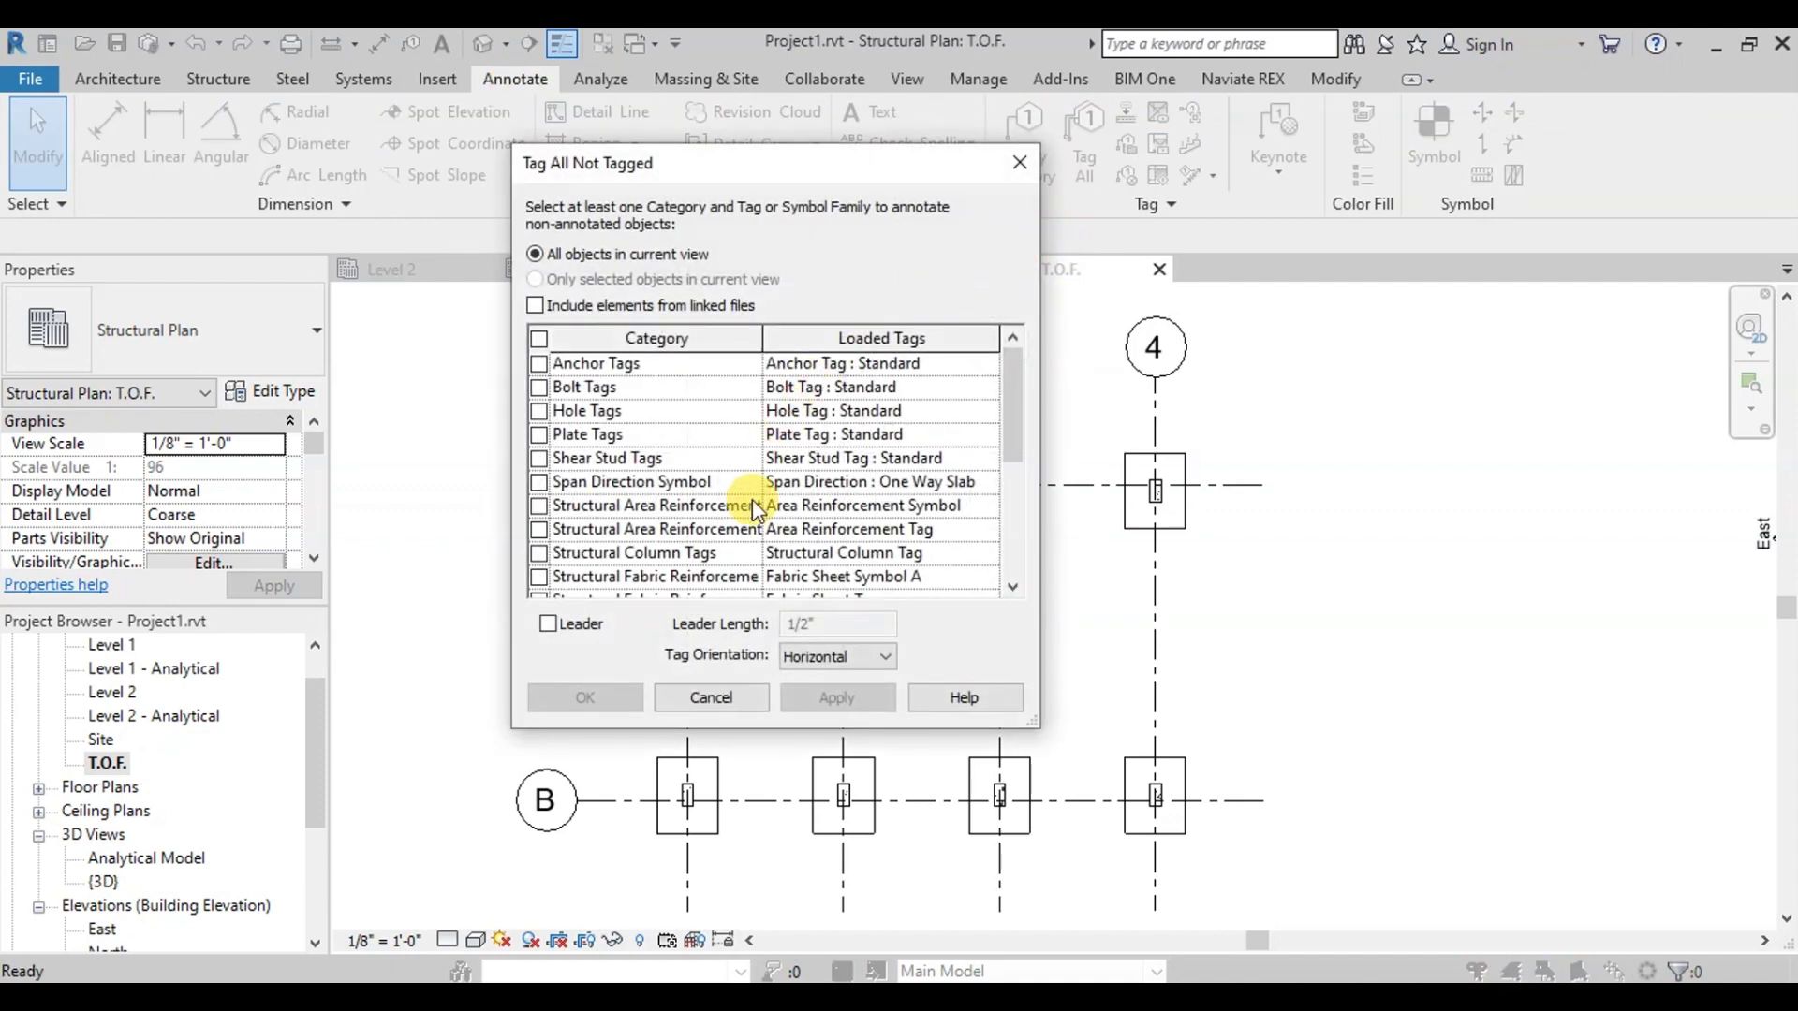
{"action": "scroll", "coordinate": [717, 554], "scroll_direction": "down", "scroll_amount": 1}
{"action": "scroll", "coordinate": [717, 554], "scroll_direction": "down", "scroll_amount": 1}
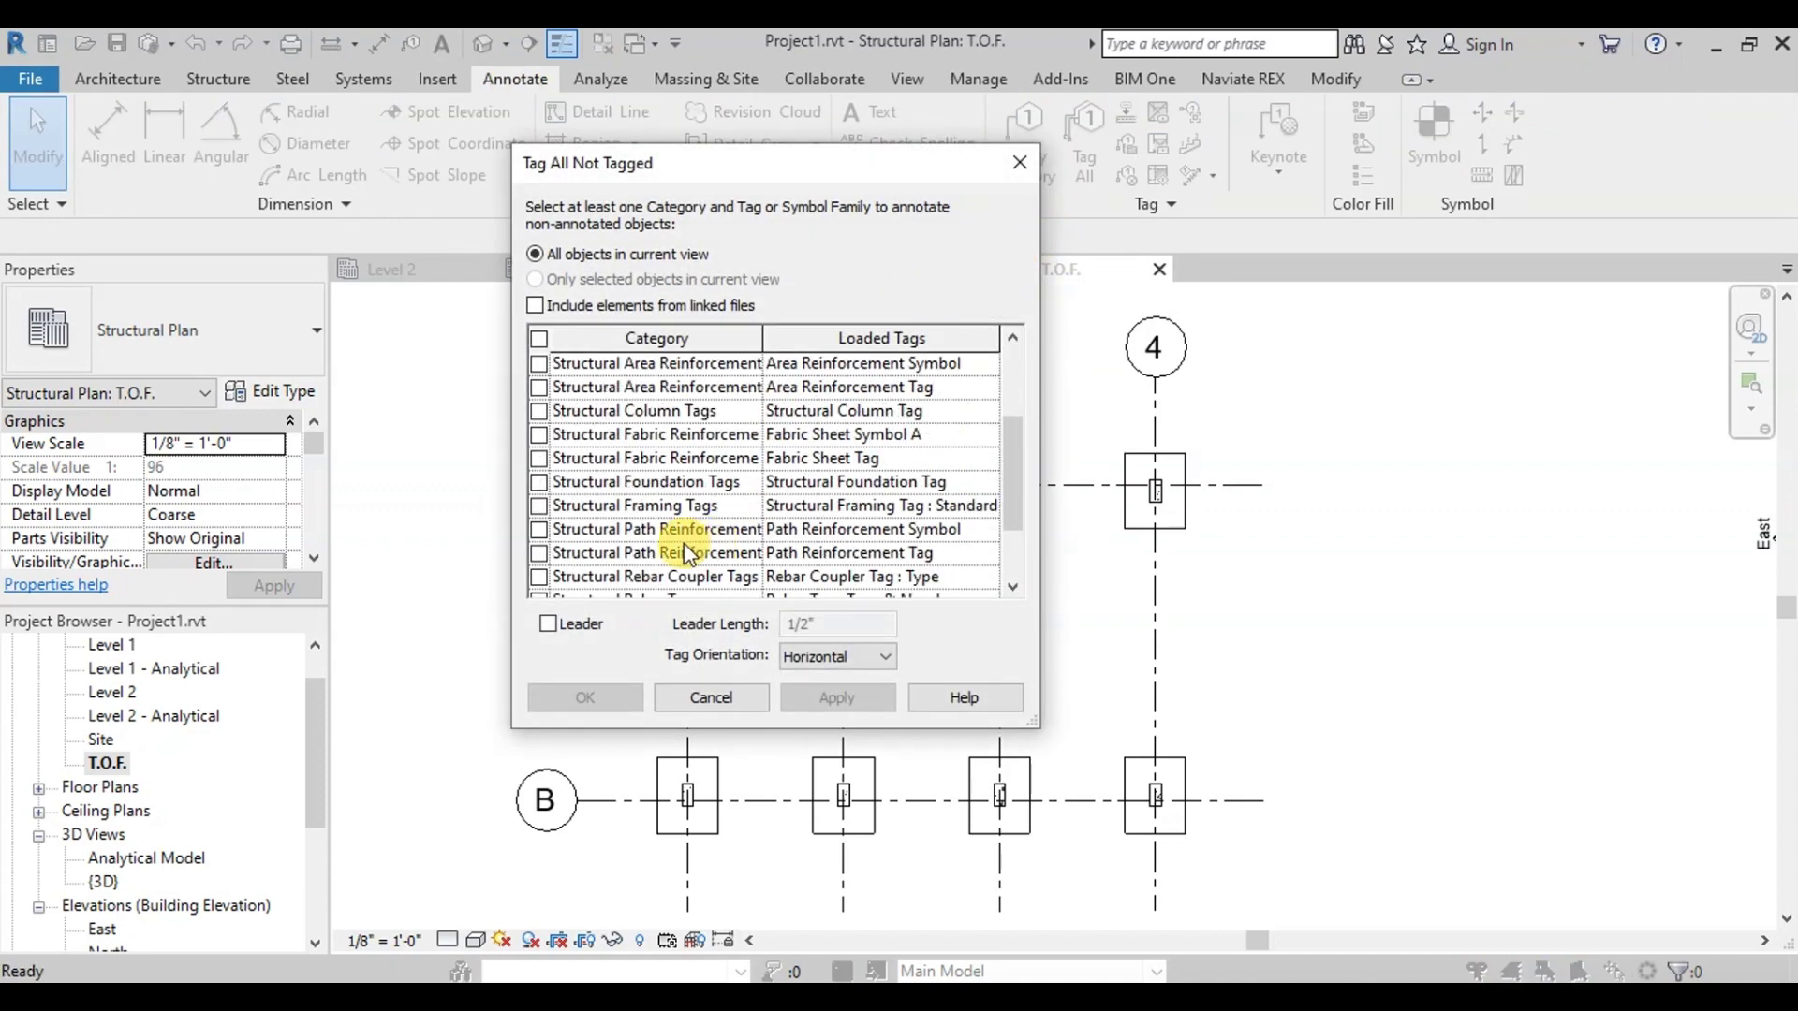
{"action": "left_click", "coordinate": [539, 482]}
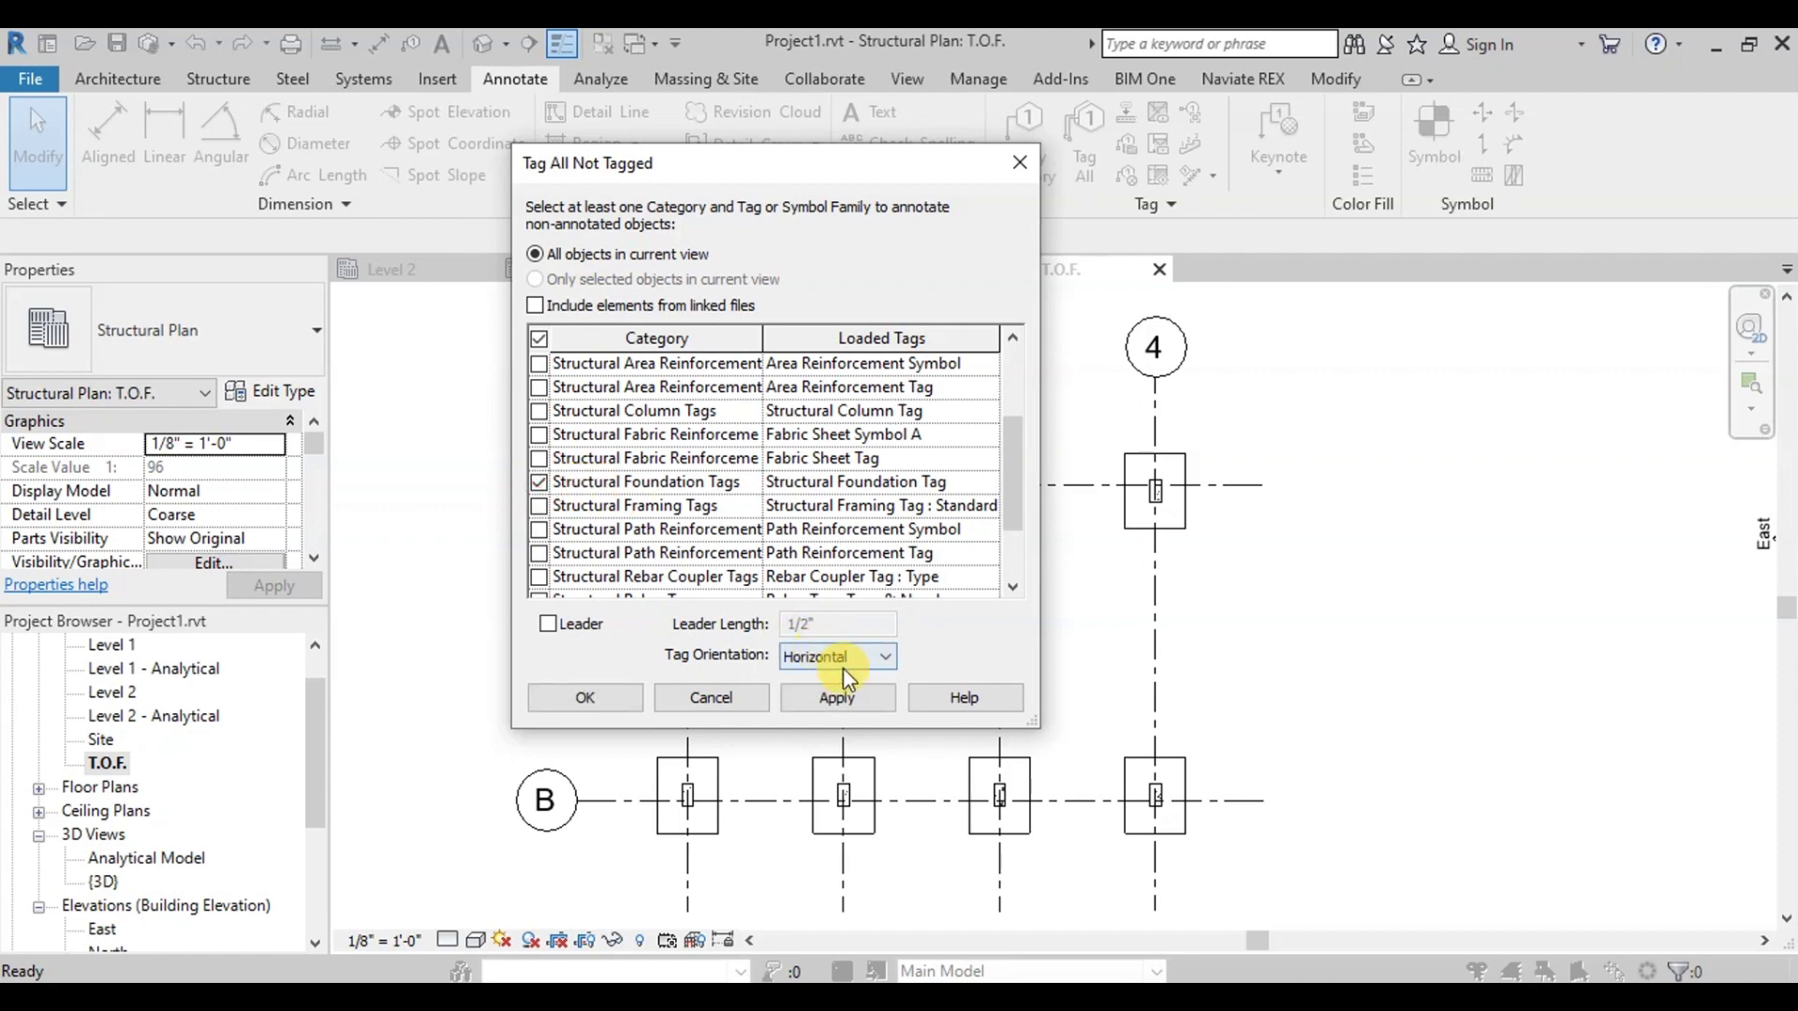
{"action": "left_click", "coordinate": [829, 699]}
{"action": "left_click", "coordinate": [590, 699]}
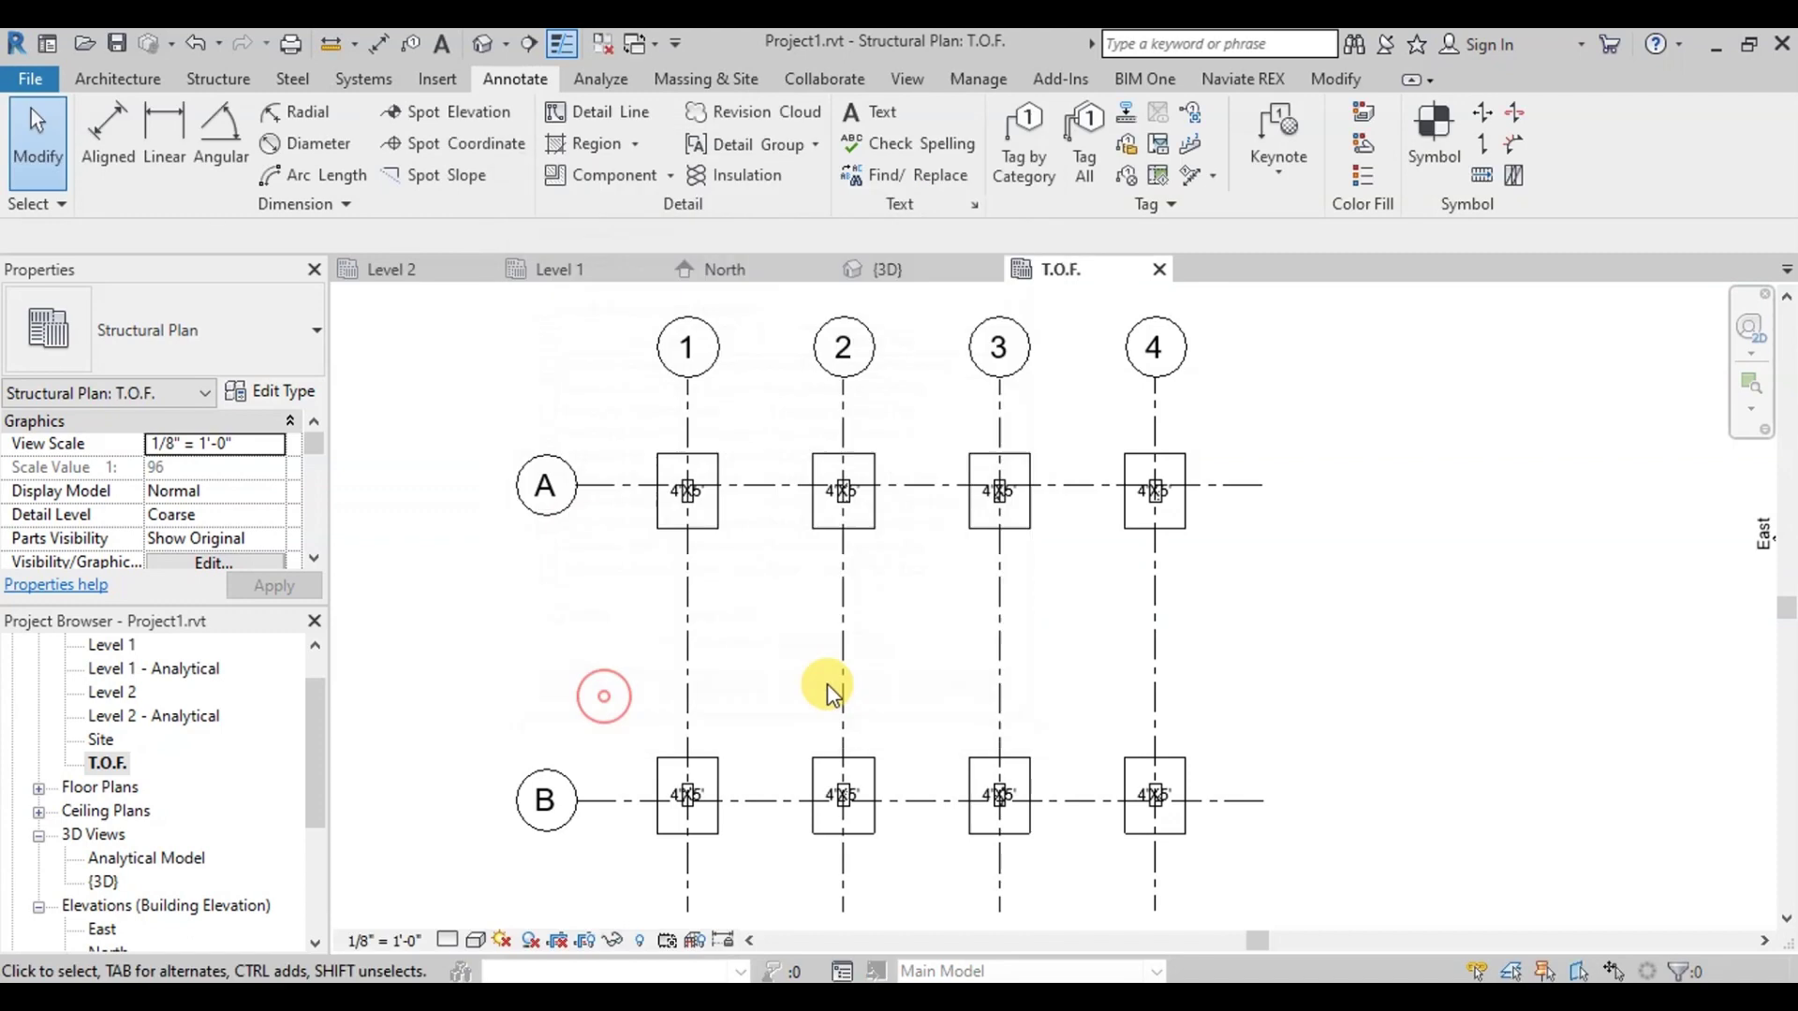
Step: Window-select the footings and filter the selection to only the eight Structural Foundation Tags
{"action": "scroll", "coordinate": [687, 474], "scroll_direction": "up", "scroll_amount": 4}
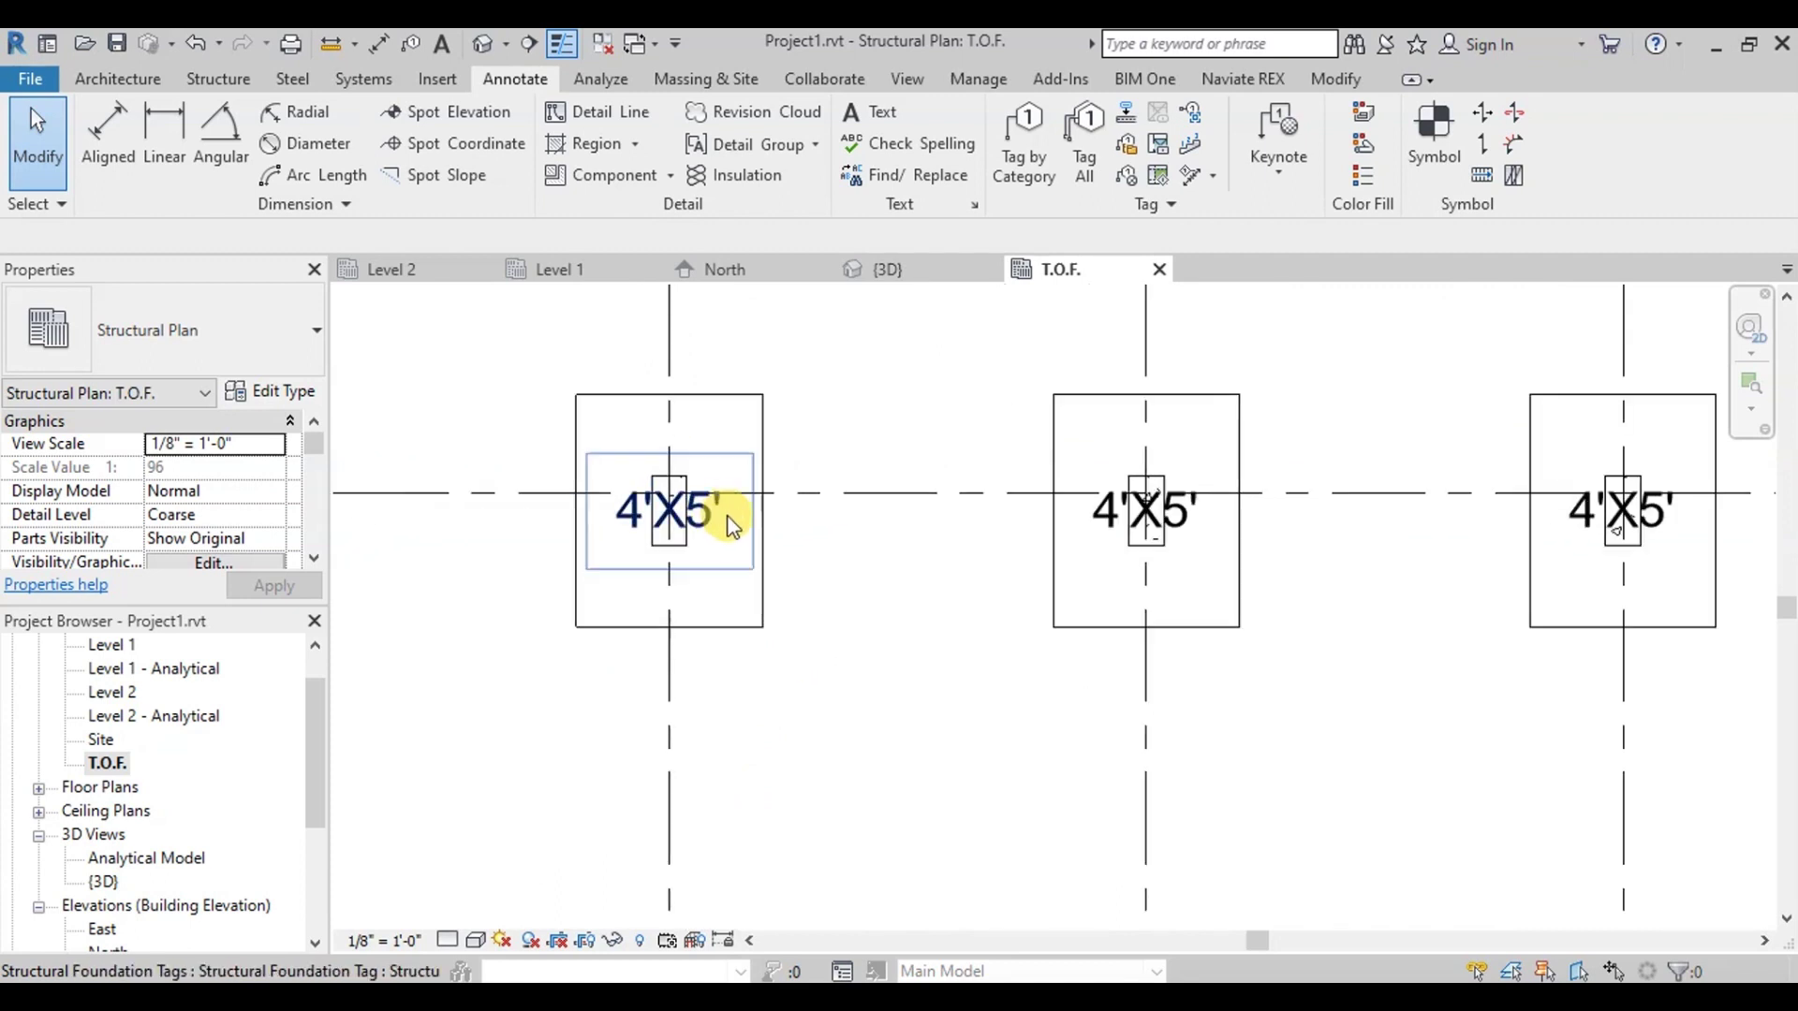
{"action": "scroll", "coordinate": [547, 453], "scroll_direction": "down", "scroll_amount": 4}
{"action": "left_click_drag", "start_coordinate": [516, 401], "coordinate": [1213, 925]}
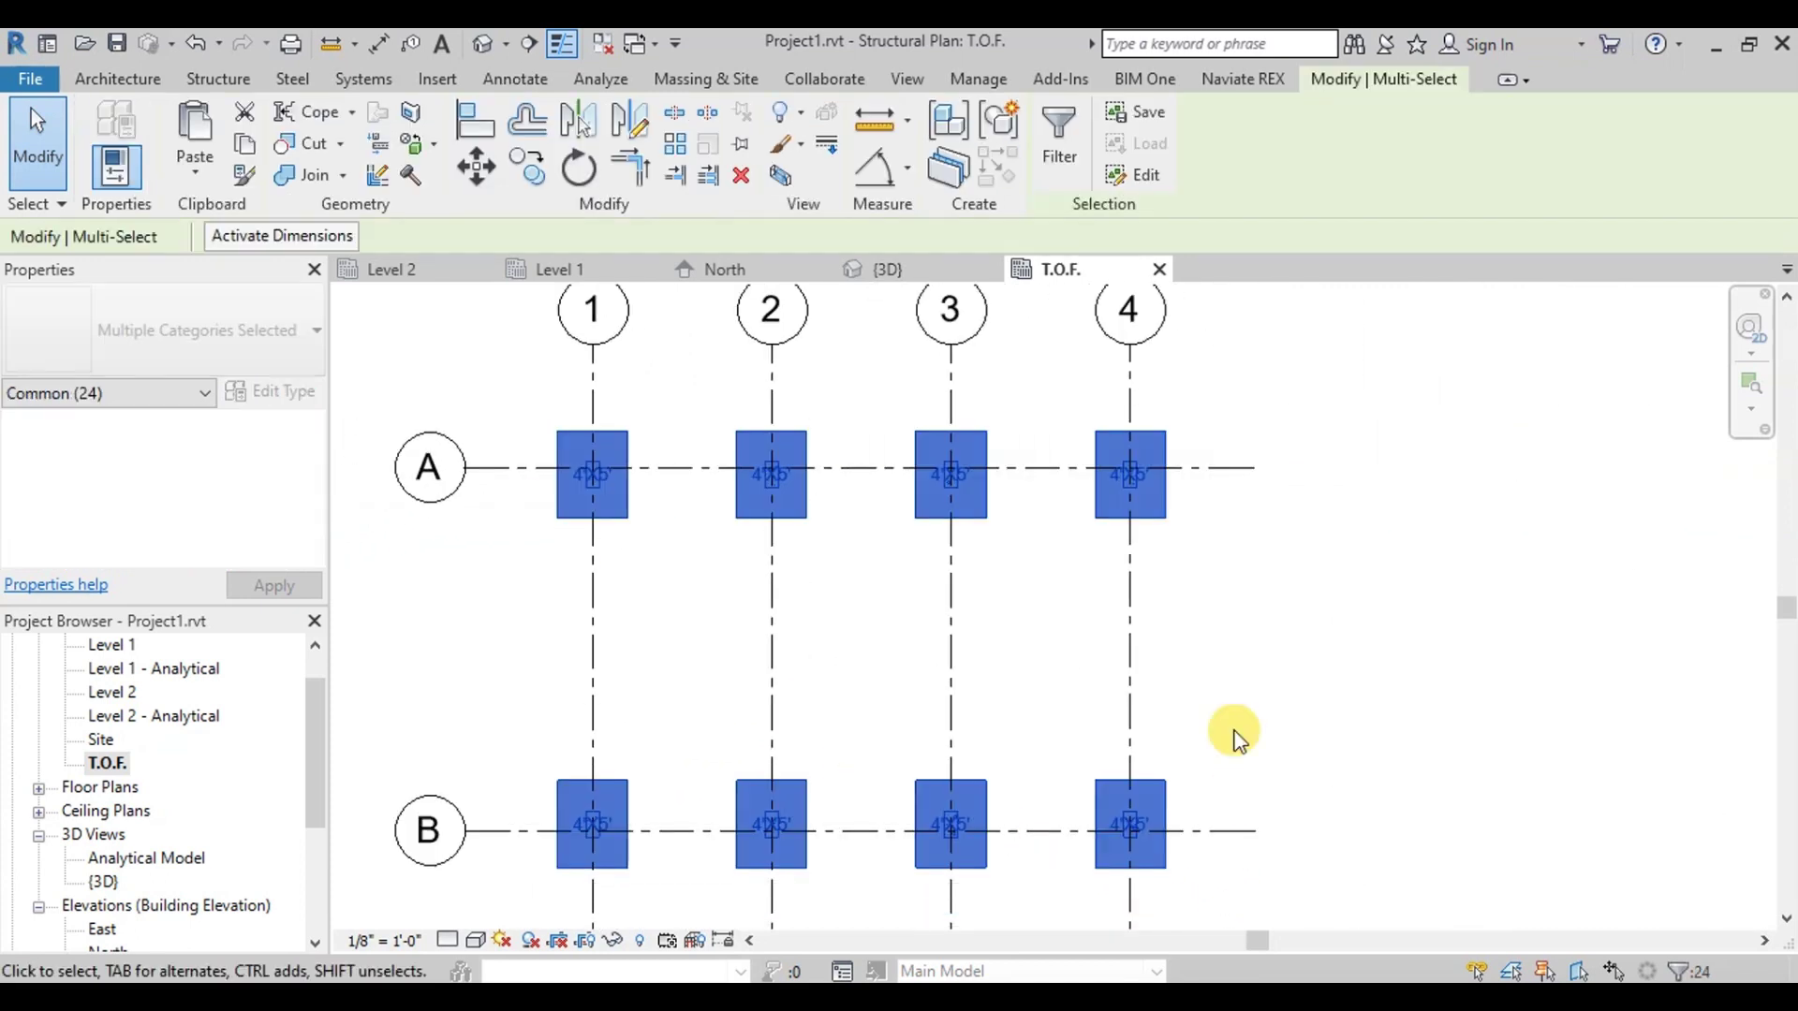
{"action": "left_click", "coordinate": [1081, 154]}
{"action": "left_click", "coordinate": [586, 379]}
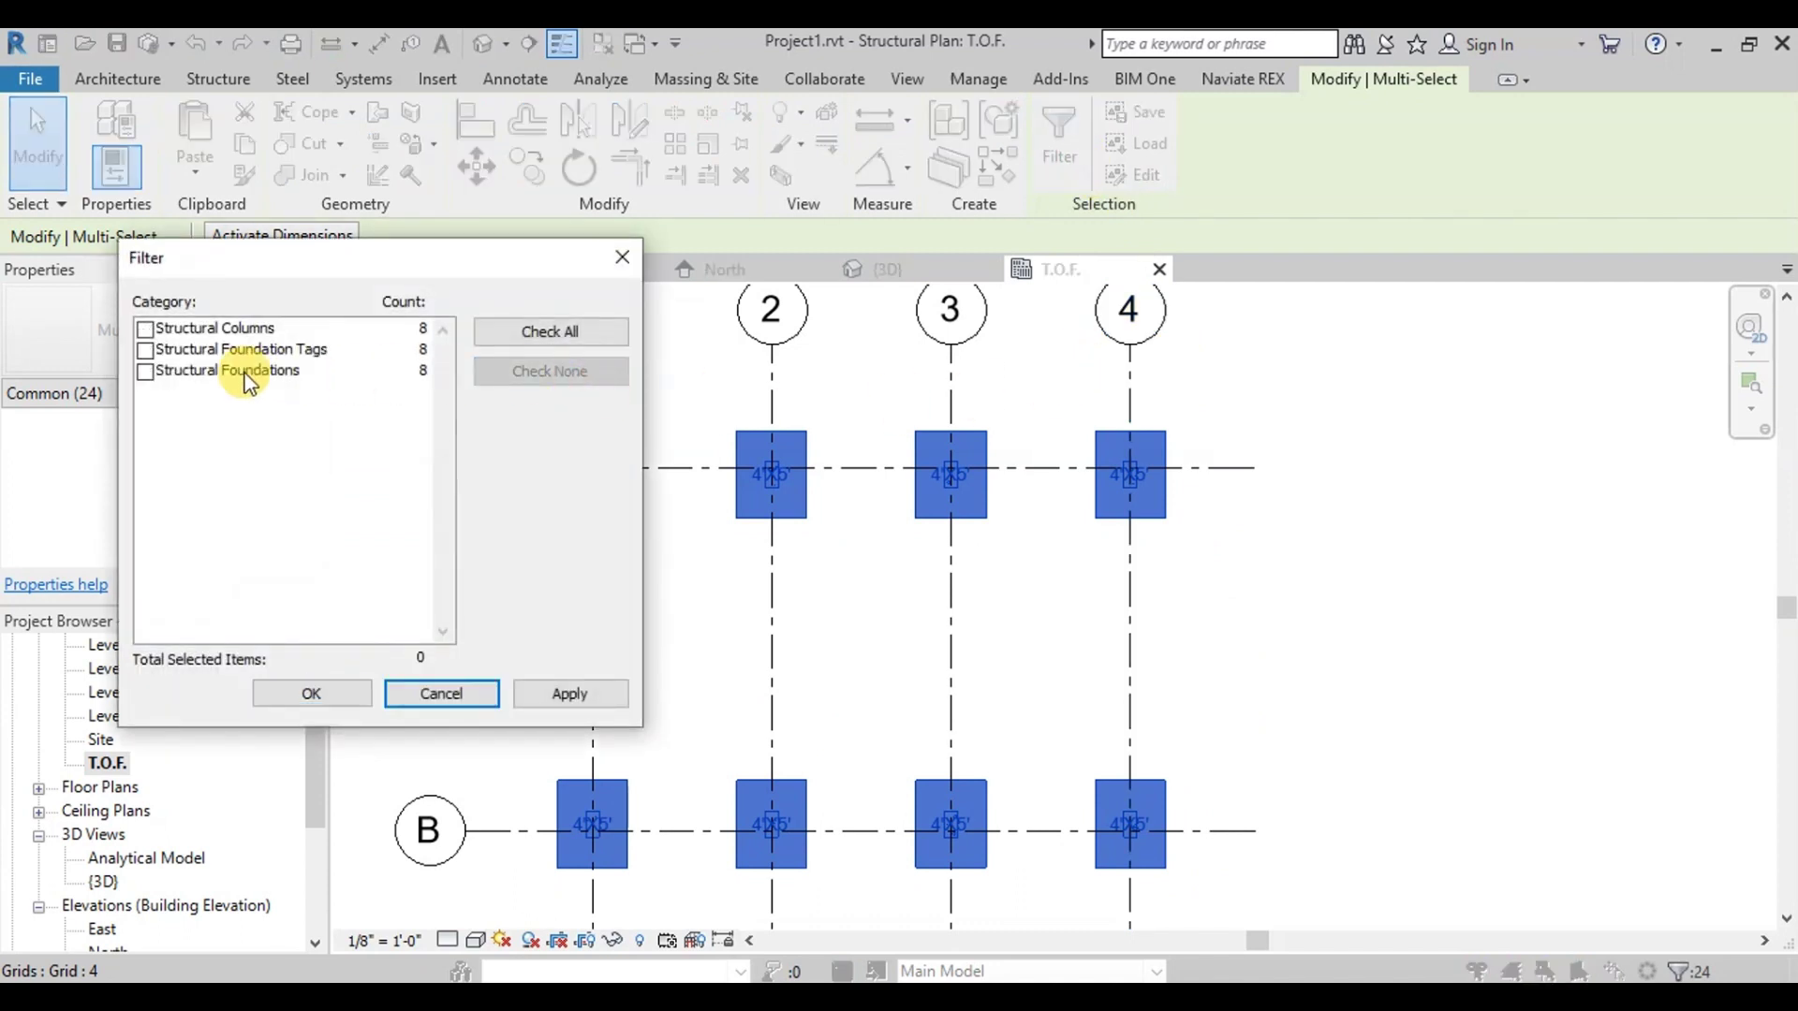
{"action": "left_click", "coordinate": [143, 353]}
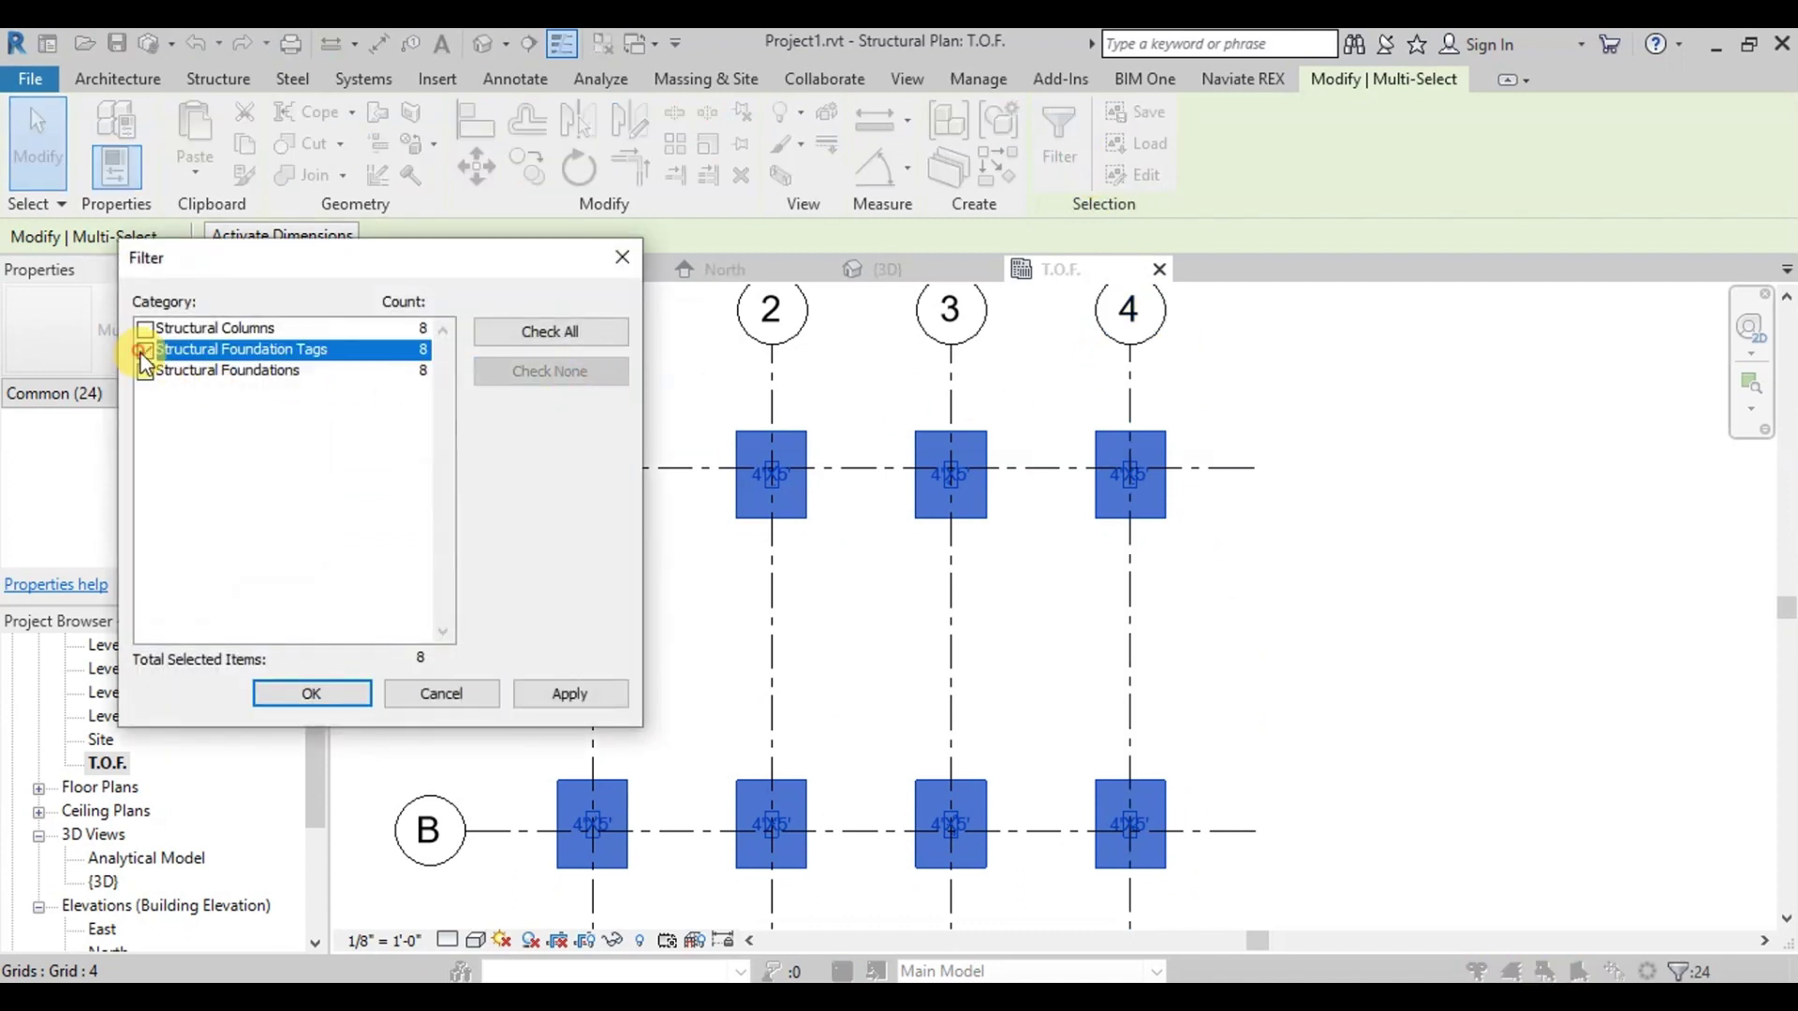
{"action": "left_click", "coordinate": [311, 694]}
Step: Drag the foundation tags down below the columns and clear the selection
{"action": "scroll", "coordinate": [572, 487], "scroll_direction": "up", "scroll_amount": 3}
{"action": "scroll", "coordinate": [572, 487], "scroll_direction": "up", "scroll_amount": 2}
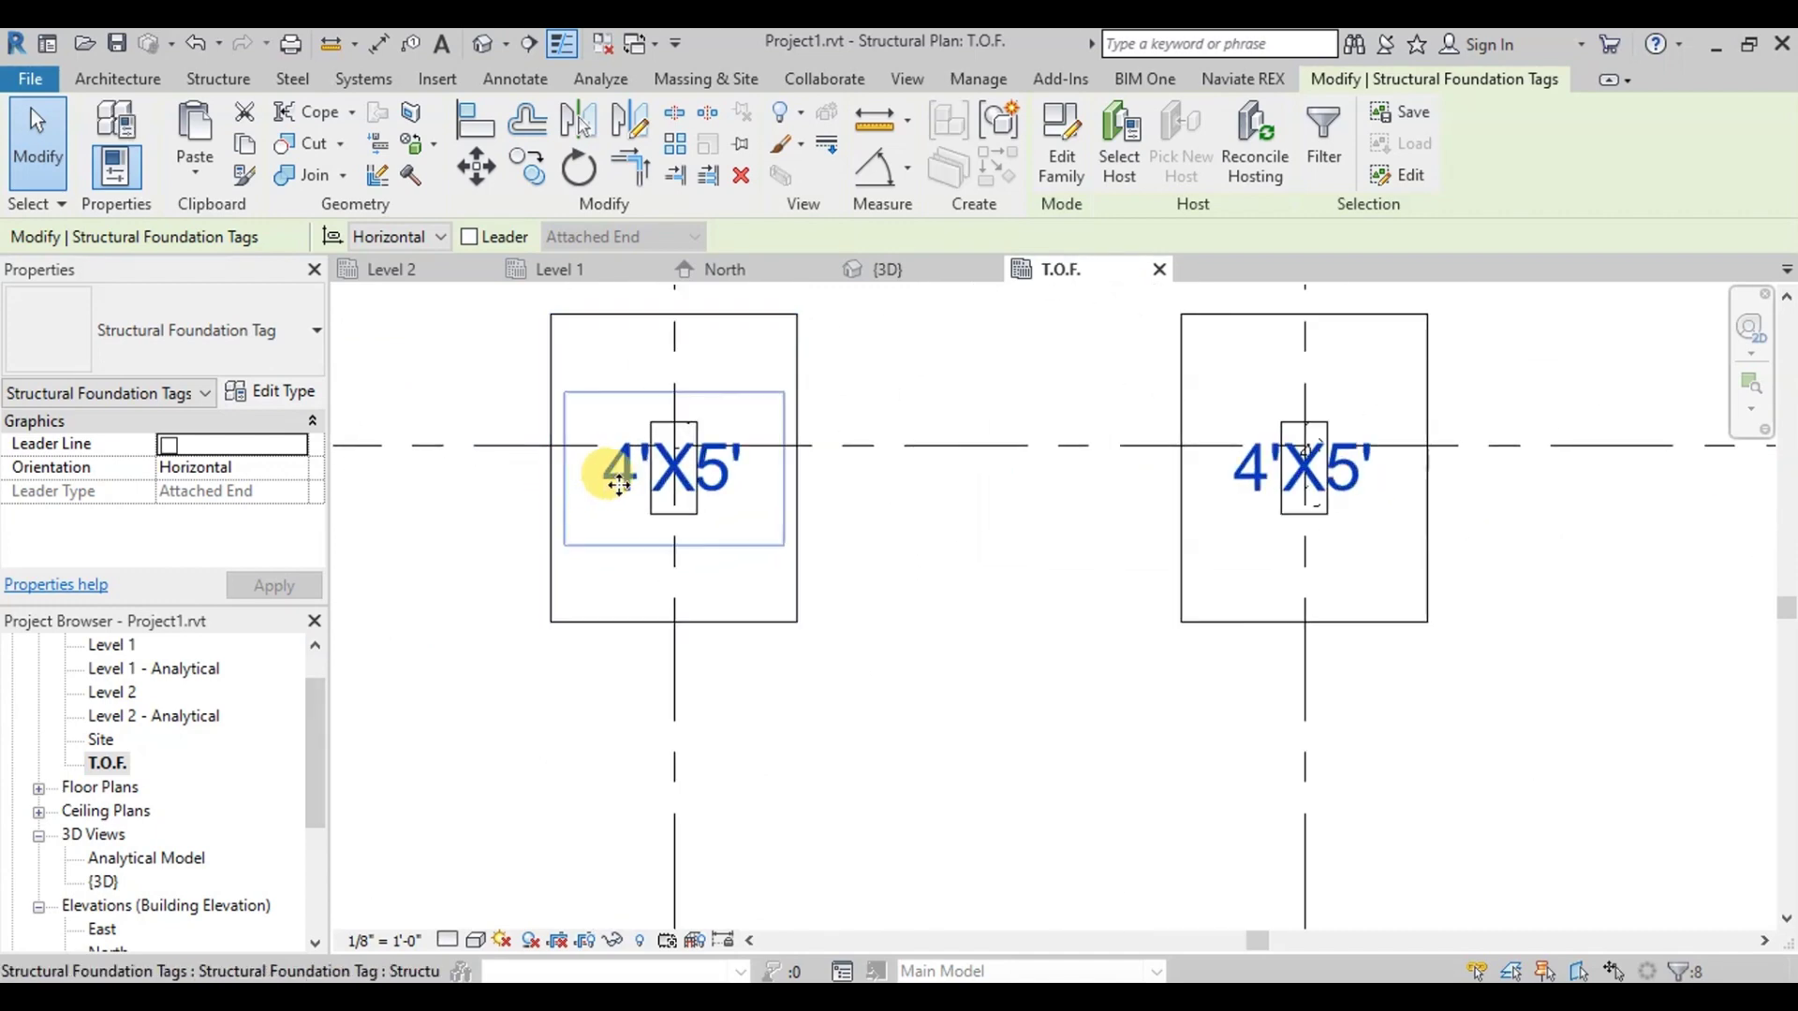
{"action": "left_click_drag", "start_coordinate": [671, 471], "coordinate": [722, 573]}
{"action": "left_click", "coordinate": [899, 693]}
Step: Open the 4'X5' foundation tag's family for editing and select its label
{"action": "scroll", "coordinate": [566, 381], "scroll_direction": "down", "scroll_amount": 3}
{"action": "scroll", "coordinate": [581, 393], "scroll_direction": "up", "scroll_amount": 2}
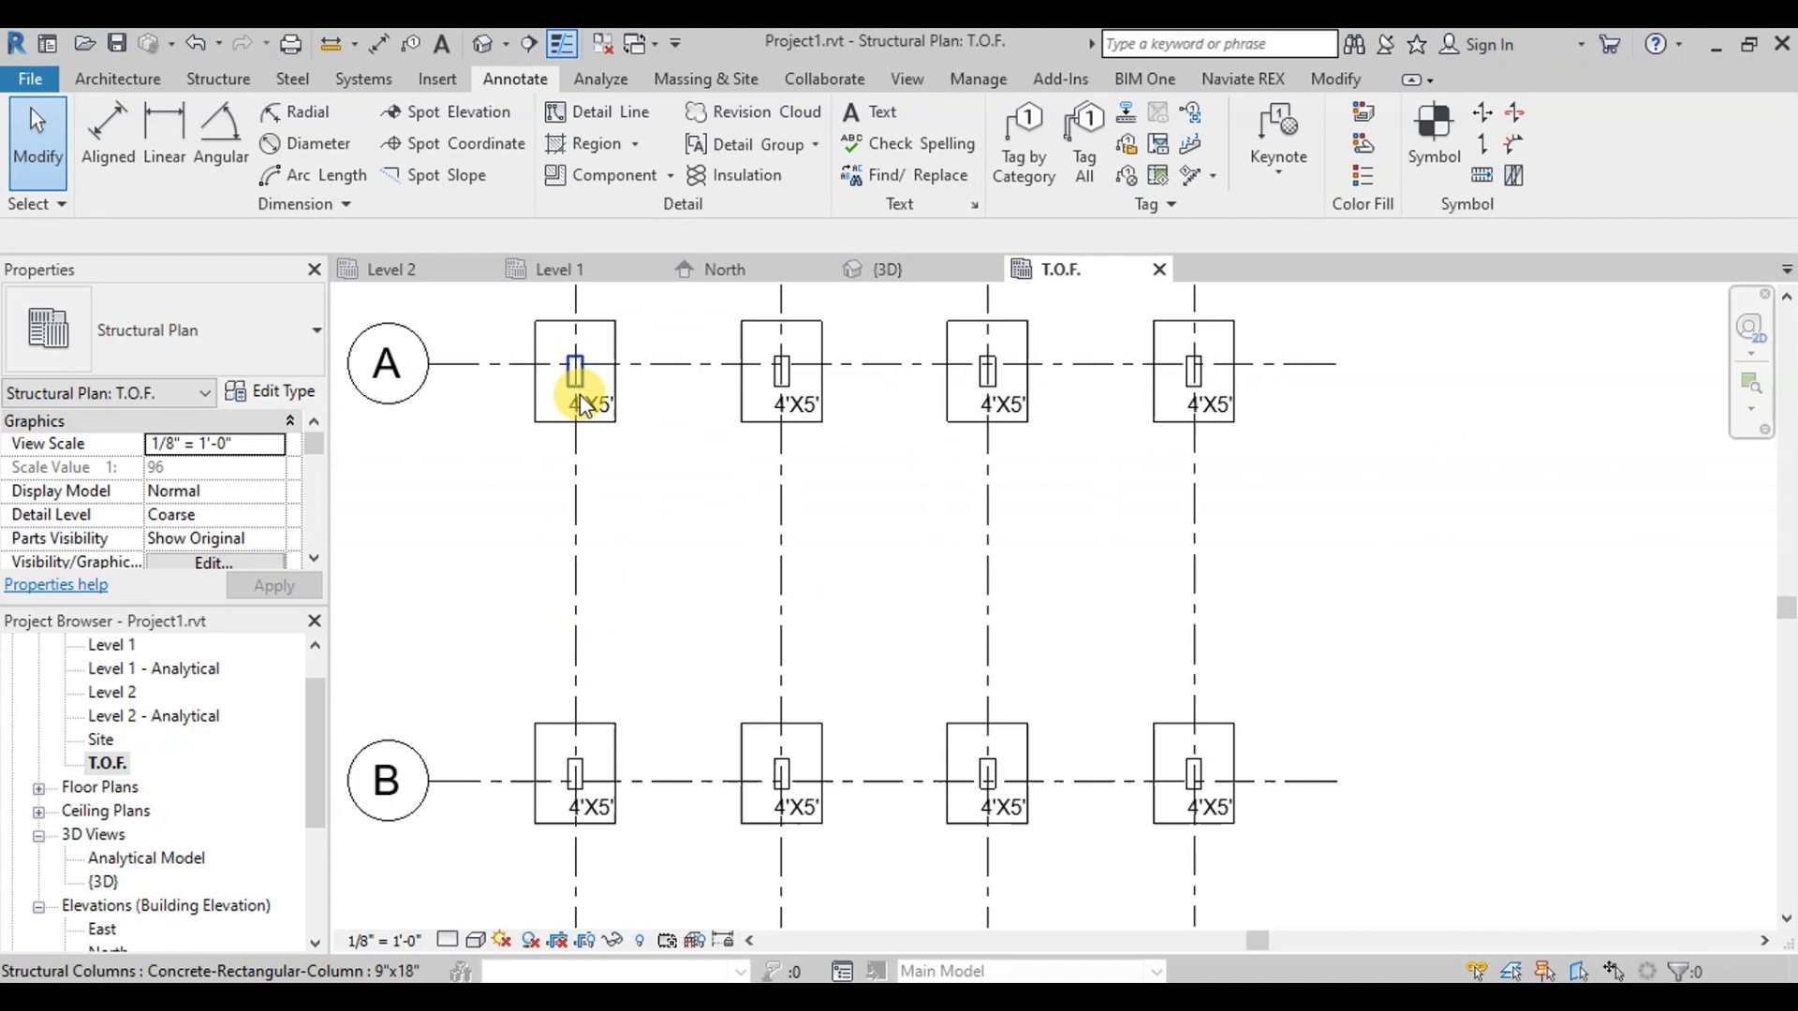
{"action": "left_click", "coordinate": [669, 473]}
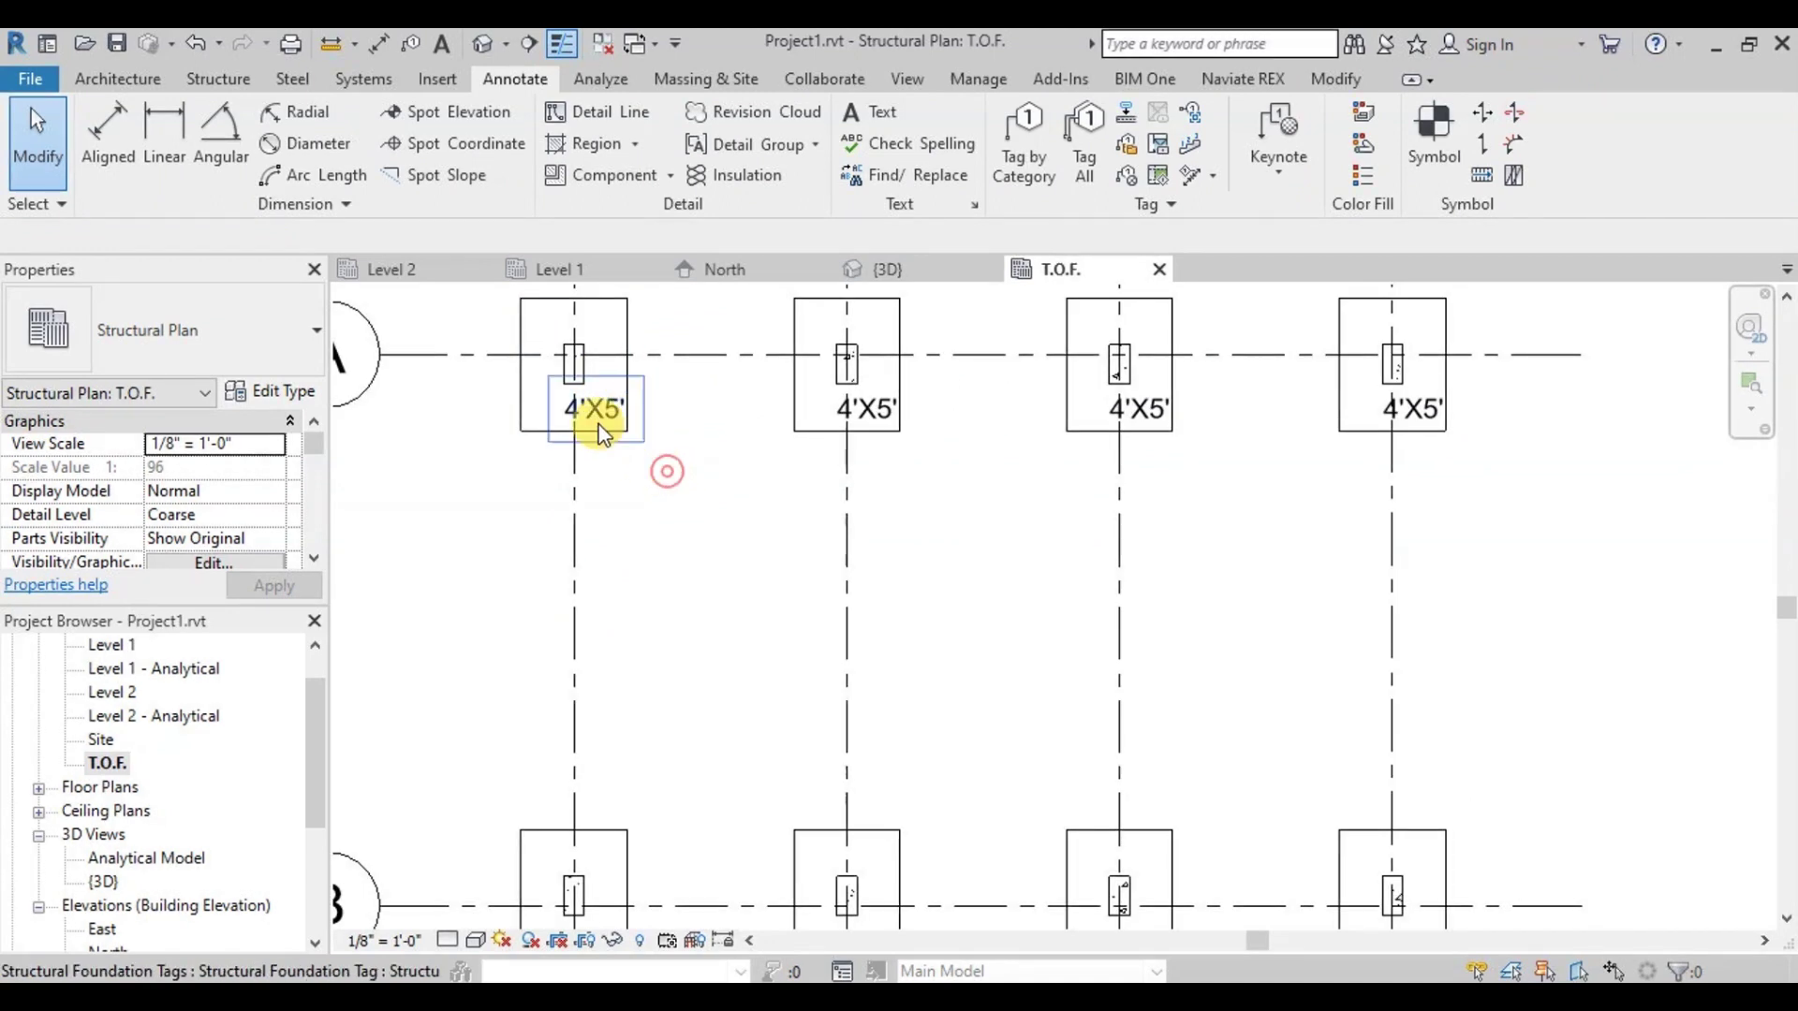
{"action": "left_click", "coordinate": [597, 417]}
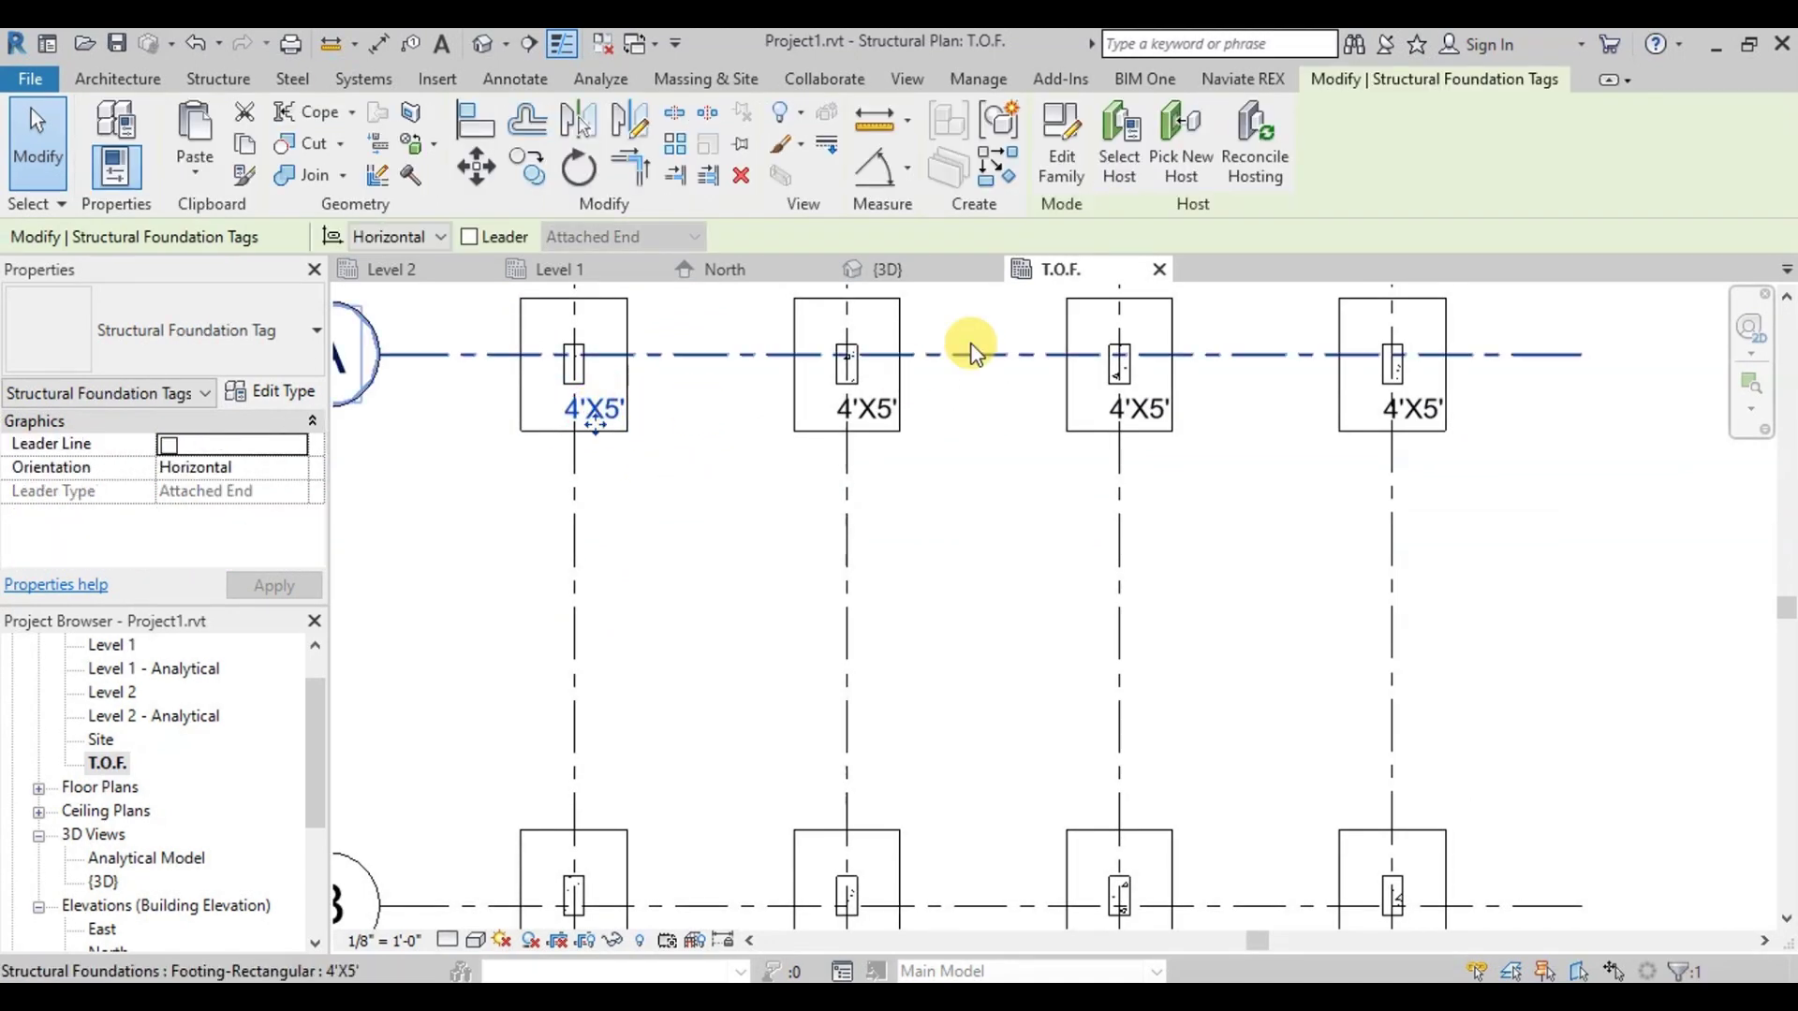
{"action": "left_click", "coordinate": [1071, 169]}
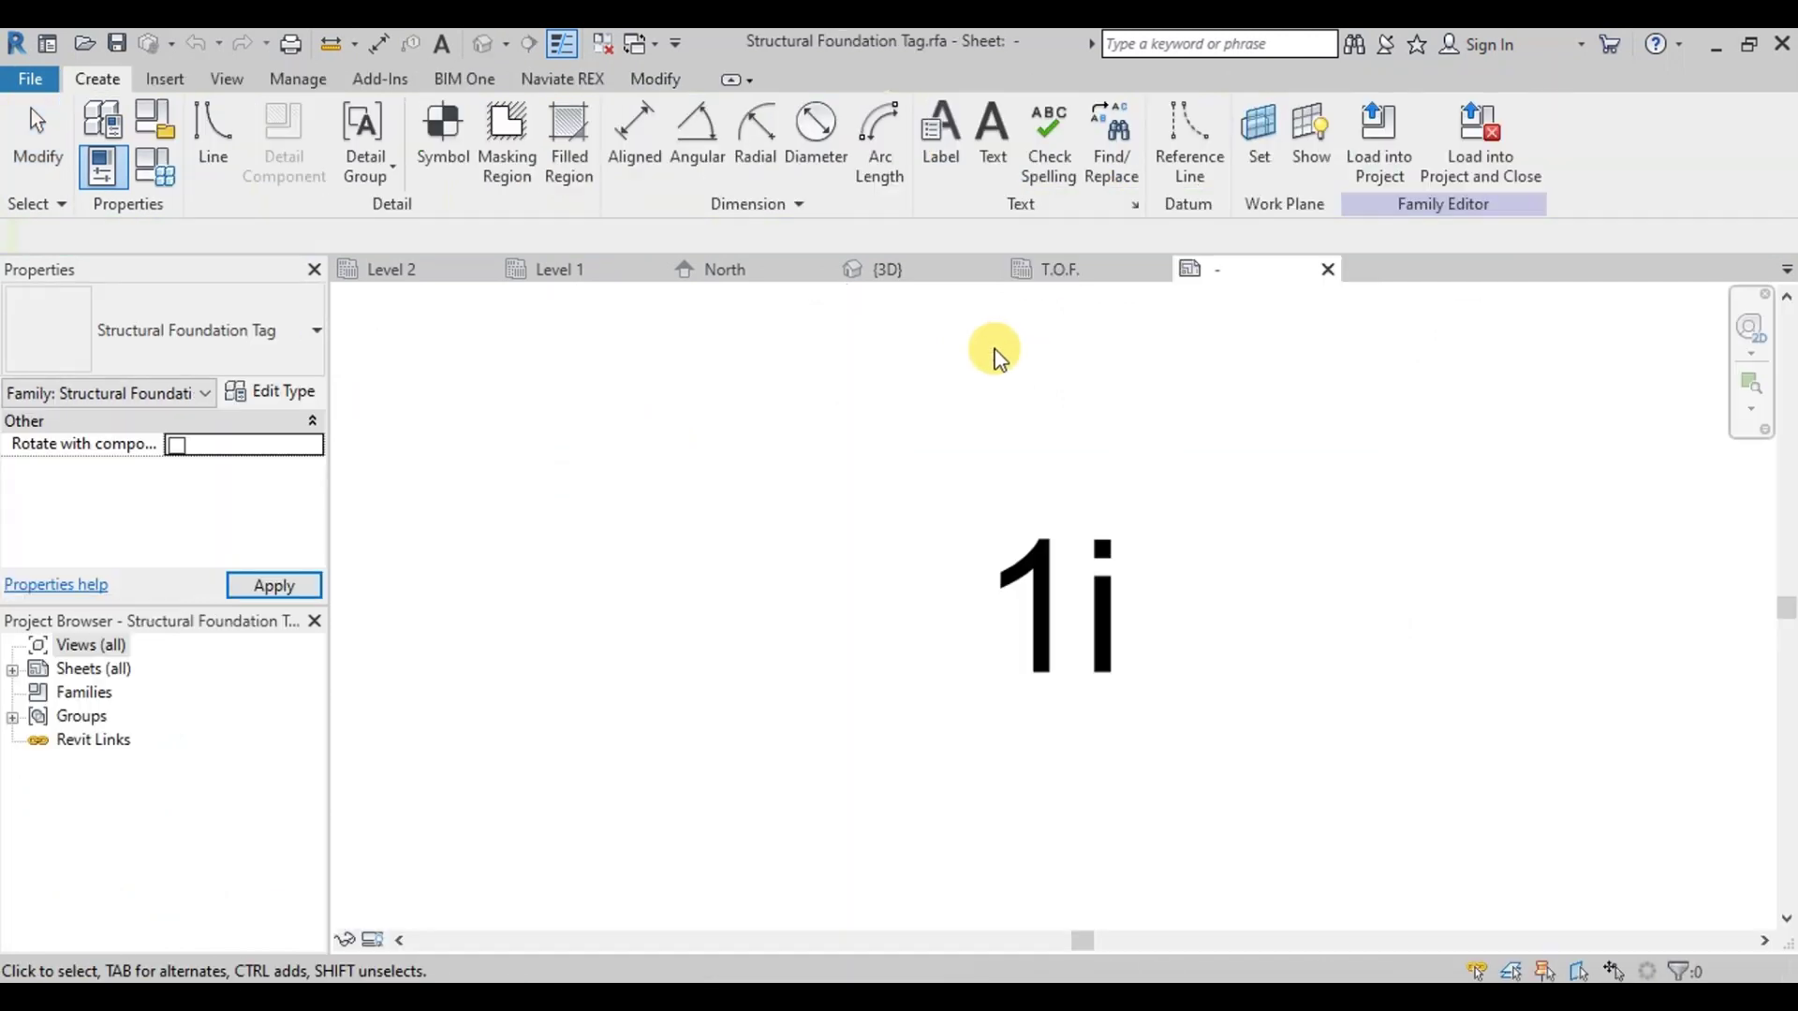
{"action": "left_click", "coordinate": [1028, 543]}
Step: Edit the label to show Type Mark instead of Type Name
{"action": "left_click", "coordinate": [911, 159]}
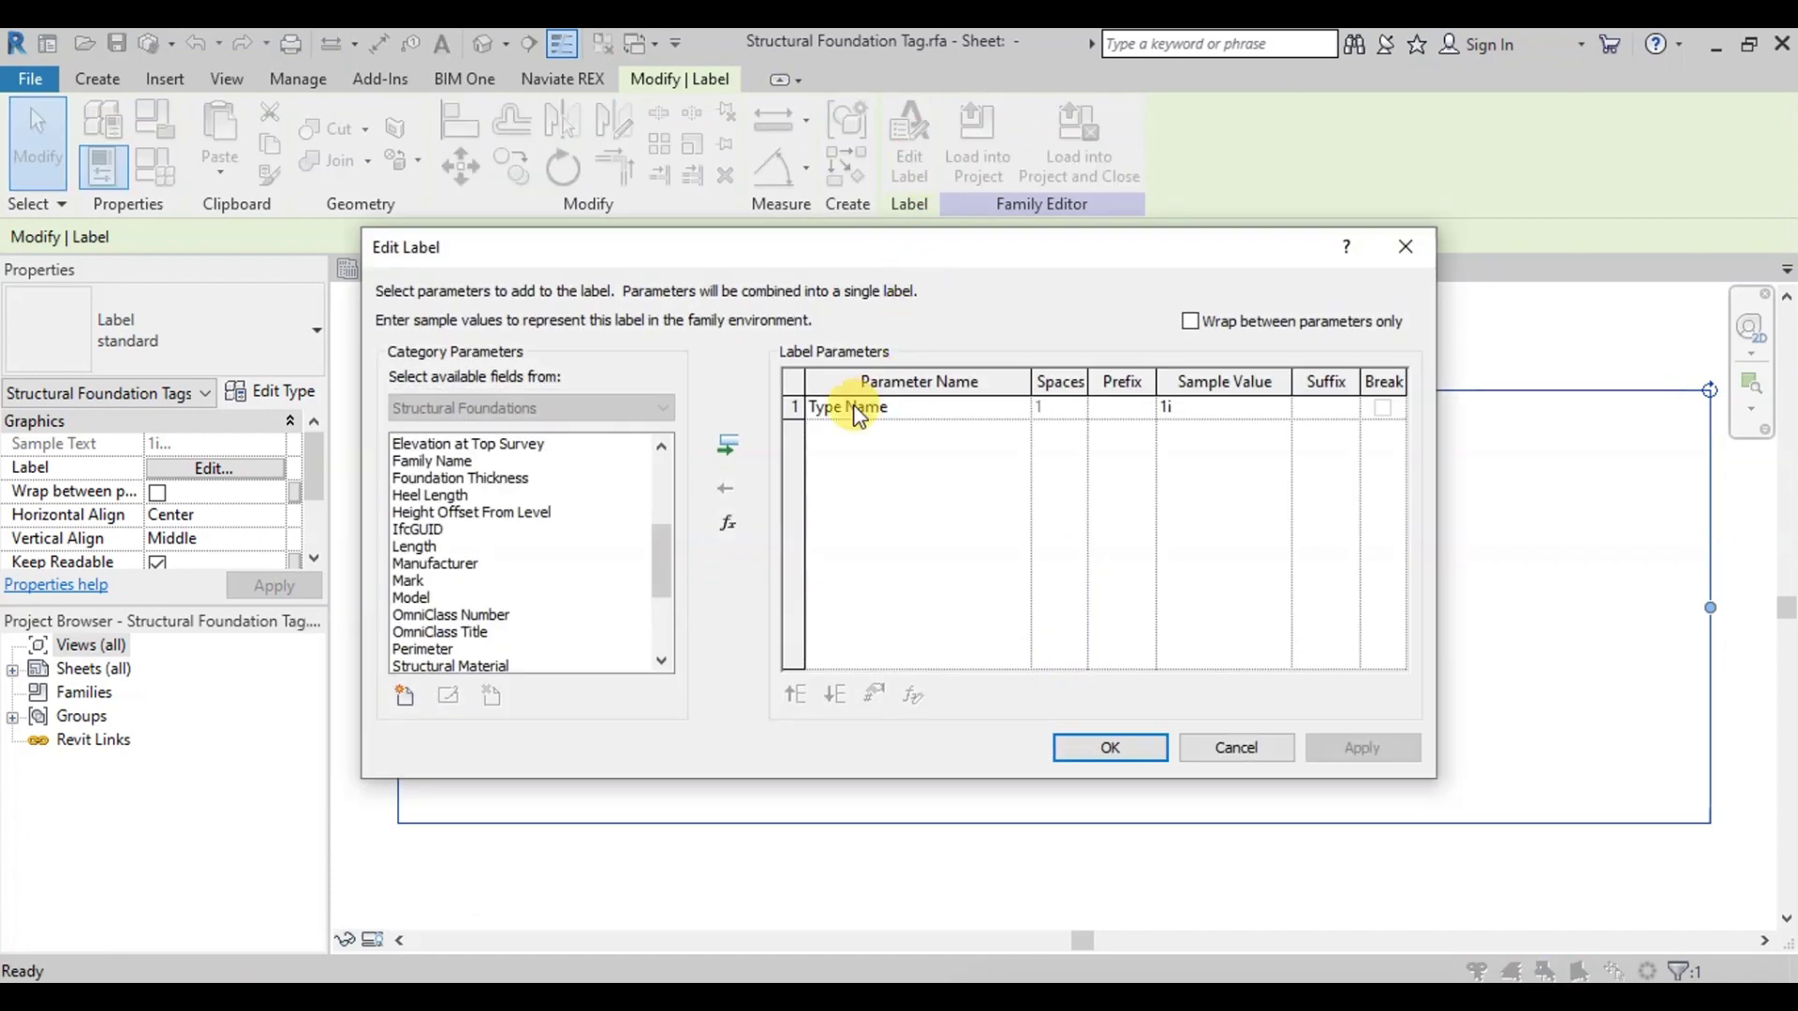
{"action": "scroll", "coordinate": [479, 613], "scroll_direction": "down", "scroll_amount": 2}
{"action": "scroll", "coordinate": [479, 609], "scroll_direction": "down", "scroll_amount": 1}
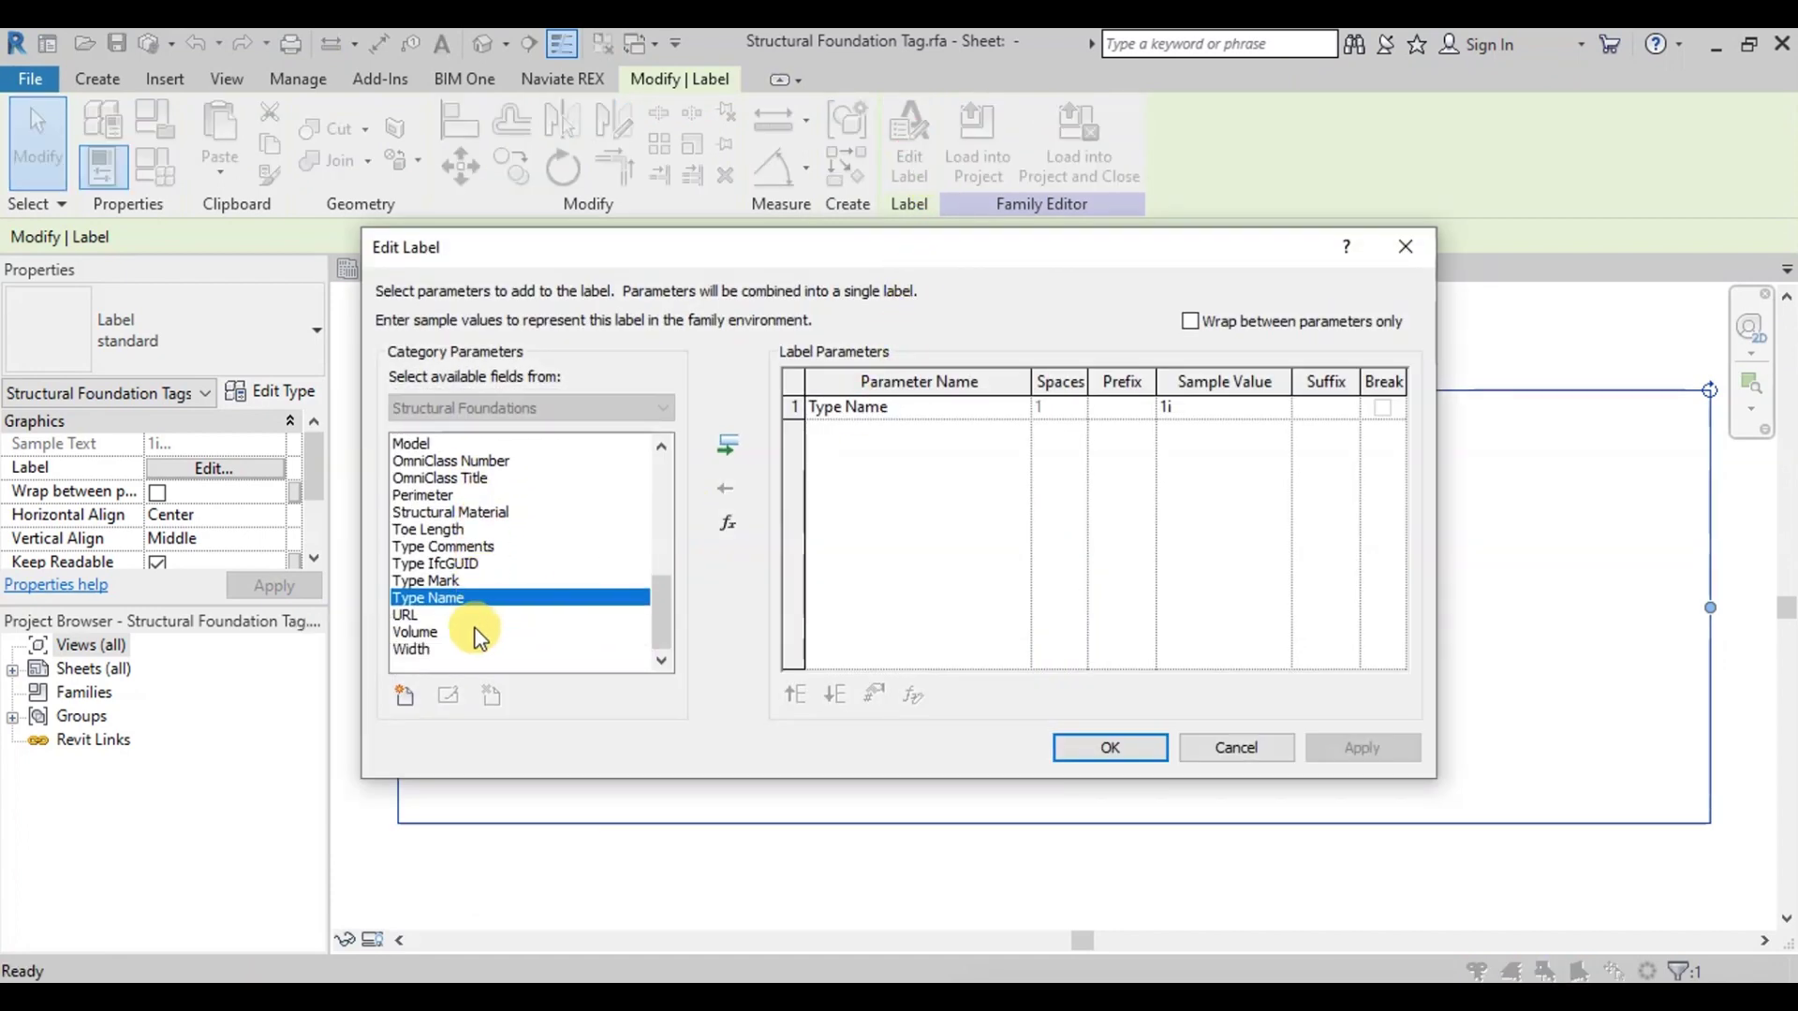
{"action": "left_click", "coordinate": [433, 583]}
{"action": "left_click", "coordinate": [727, 447]}
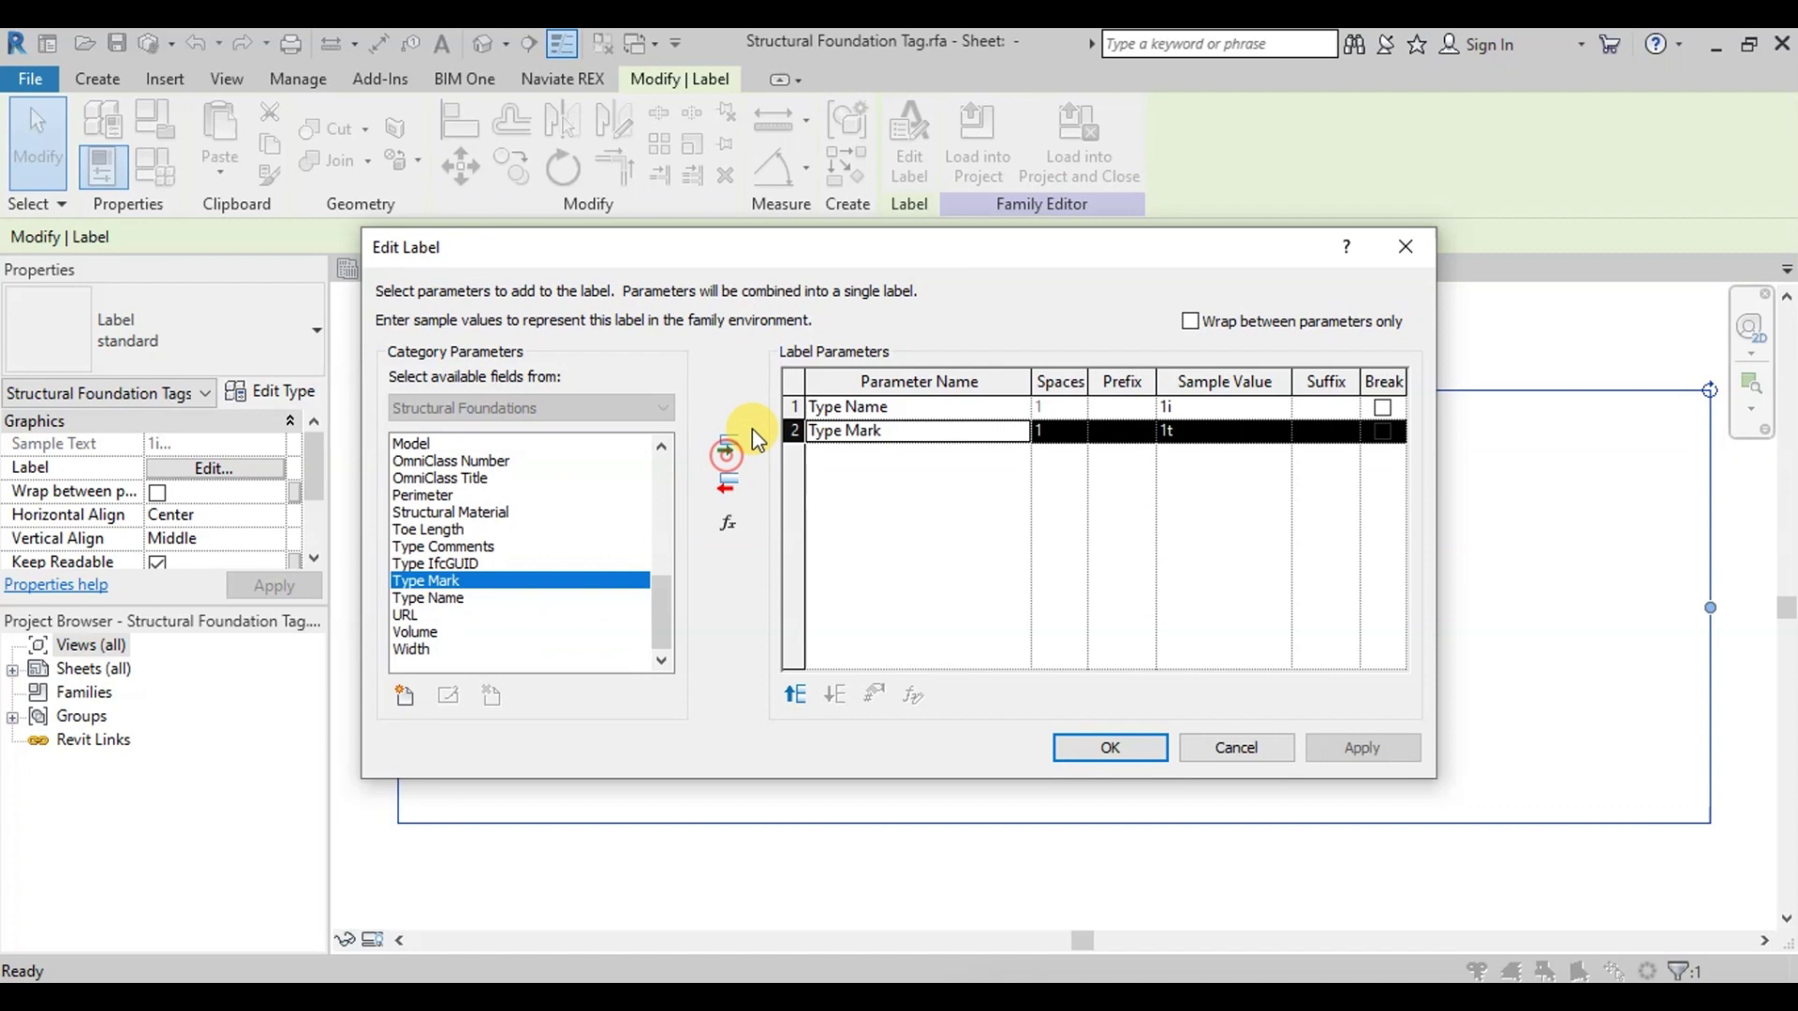
{"action": "left_click", "coordinate": [792, 407]}
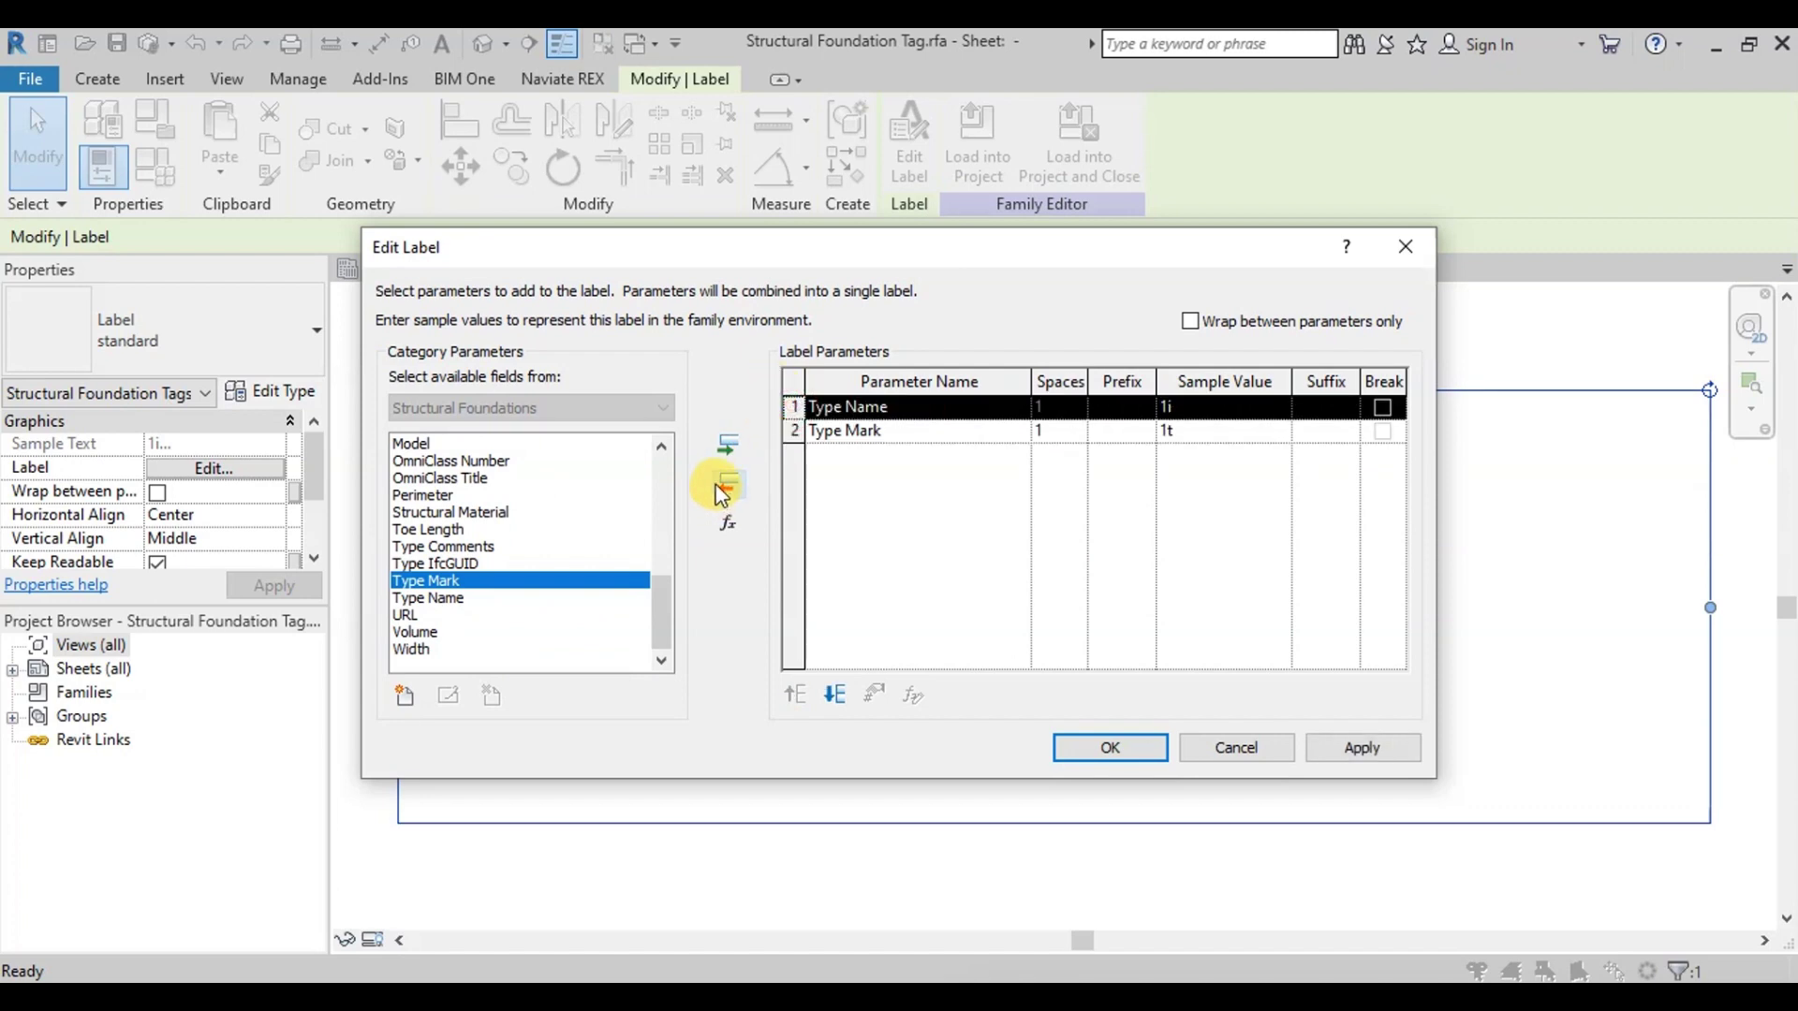
{"action": "left_click", "coordinate": [727, 485]}
{"action": "left_click", "coordinate": [1111, 753]}
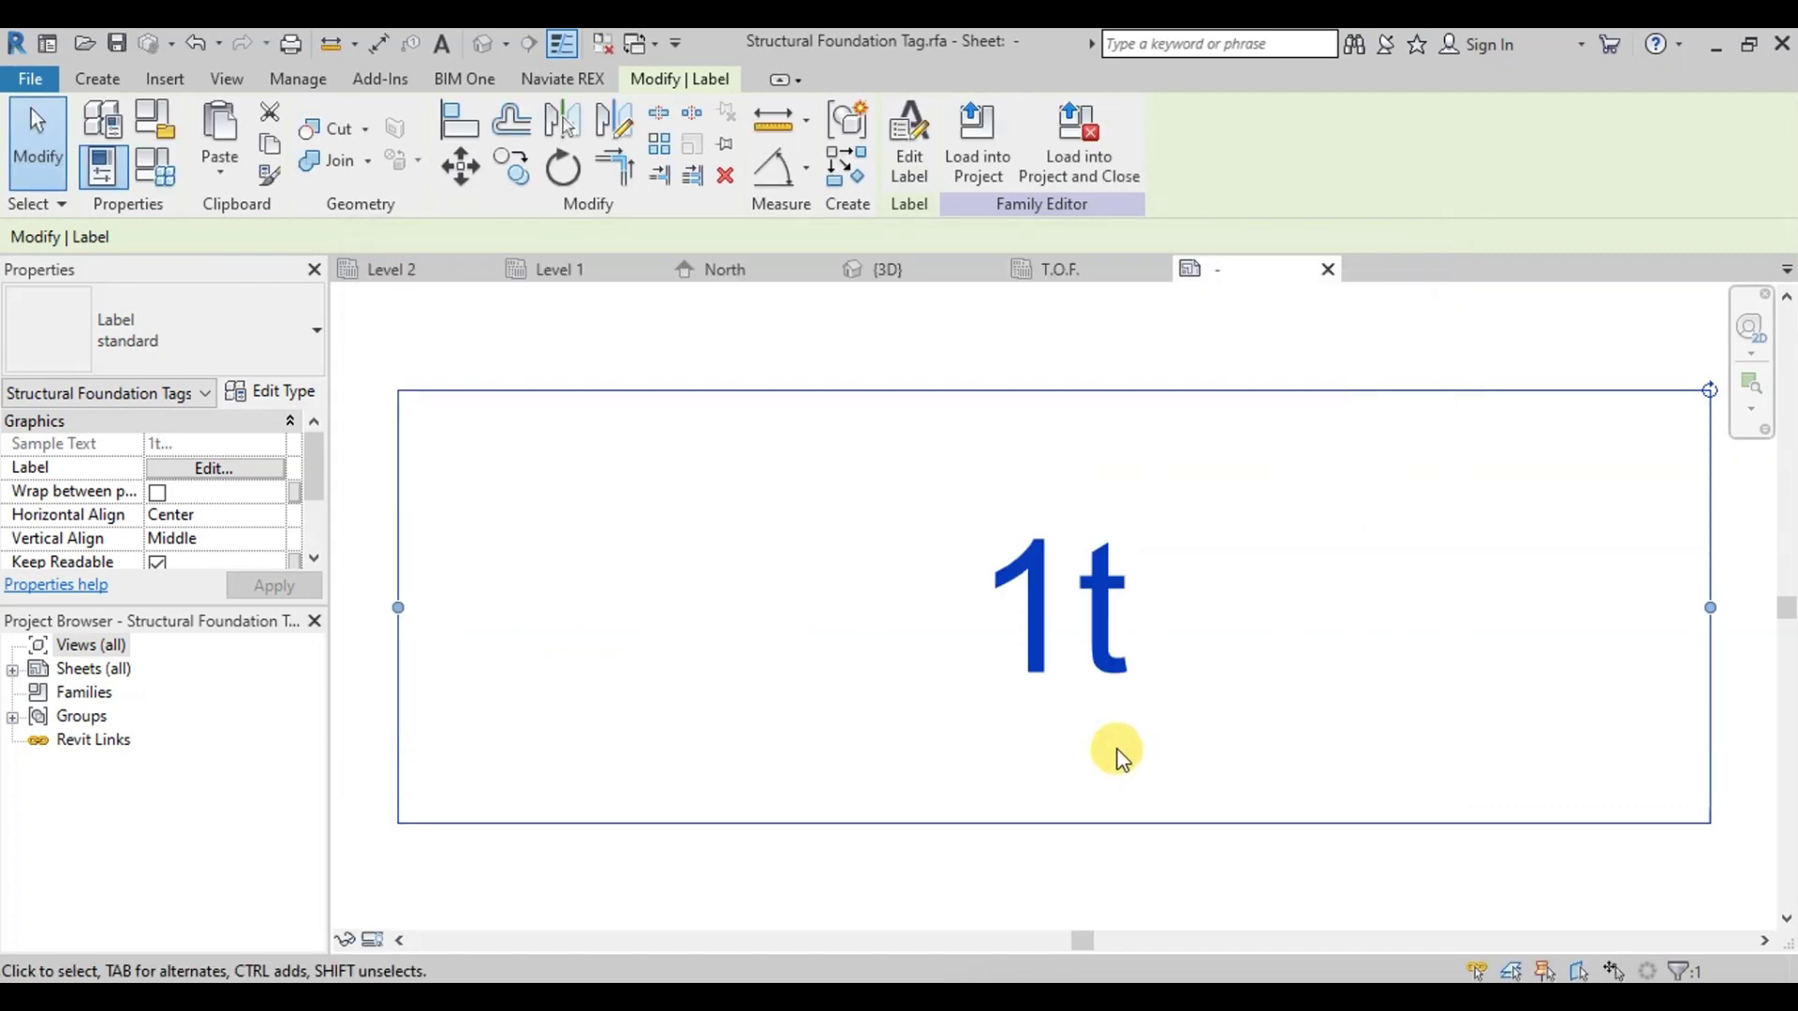
Step: Load the edited foundation tag family into the project, overwriting the existing version
{"action": "left_click", "coordinate": [977, 150]}
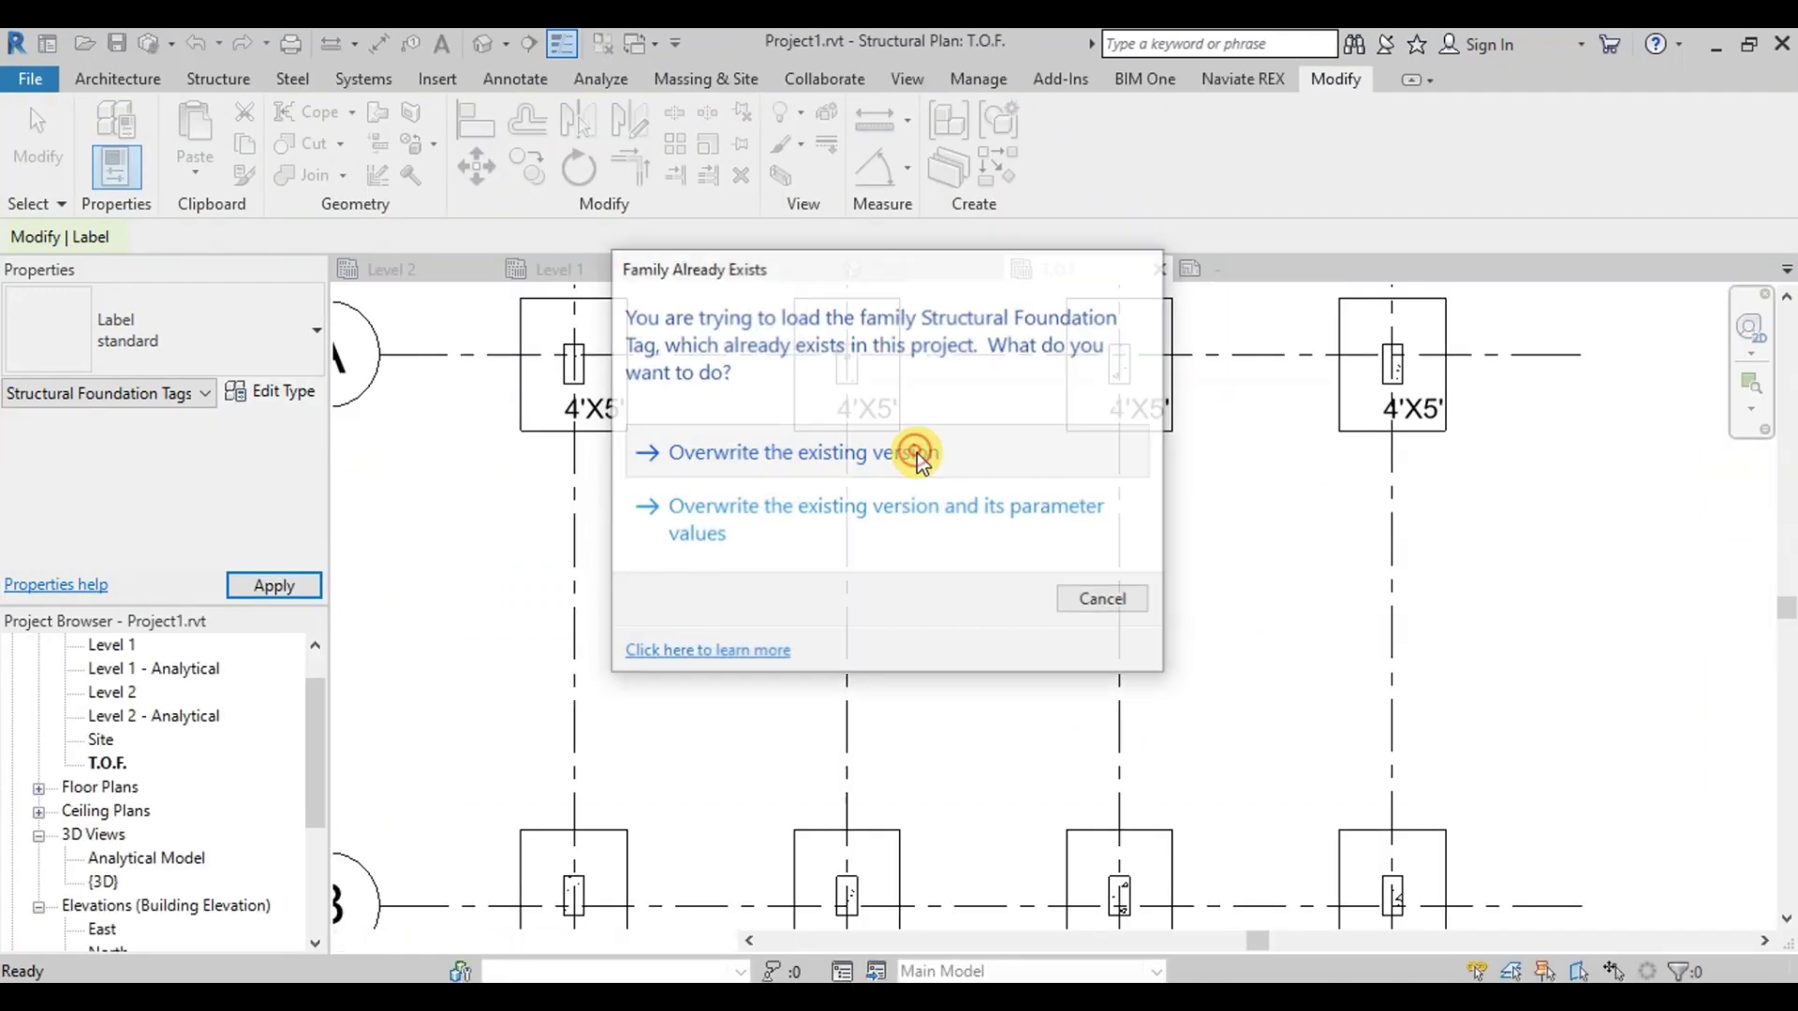
{"action": "left_click", "coordinate": [918, 453]}
{"action": "scroll", "coordinate": [670, 448], "scroll_direction": "down", "scroll_amount": 2}
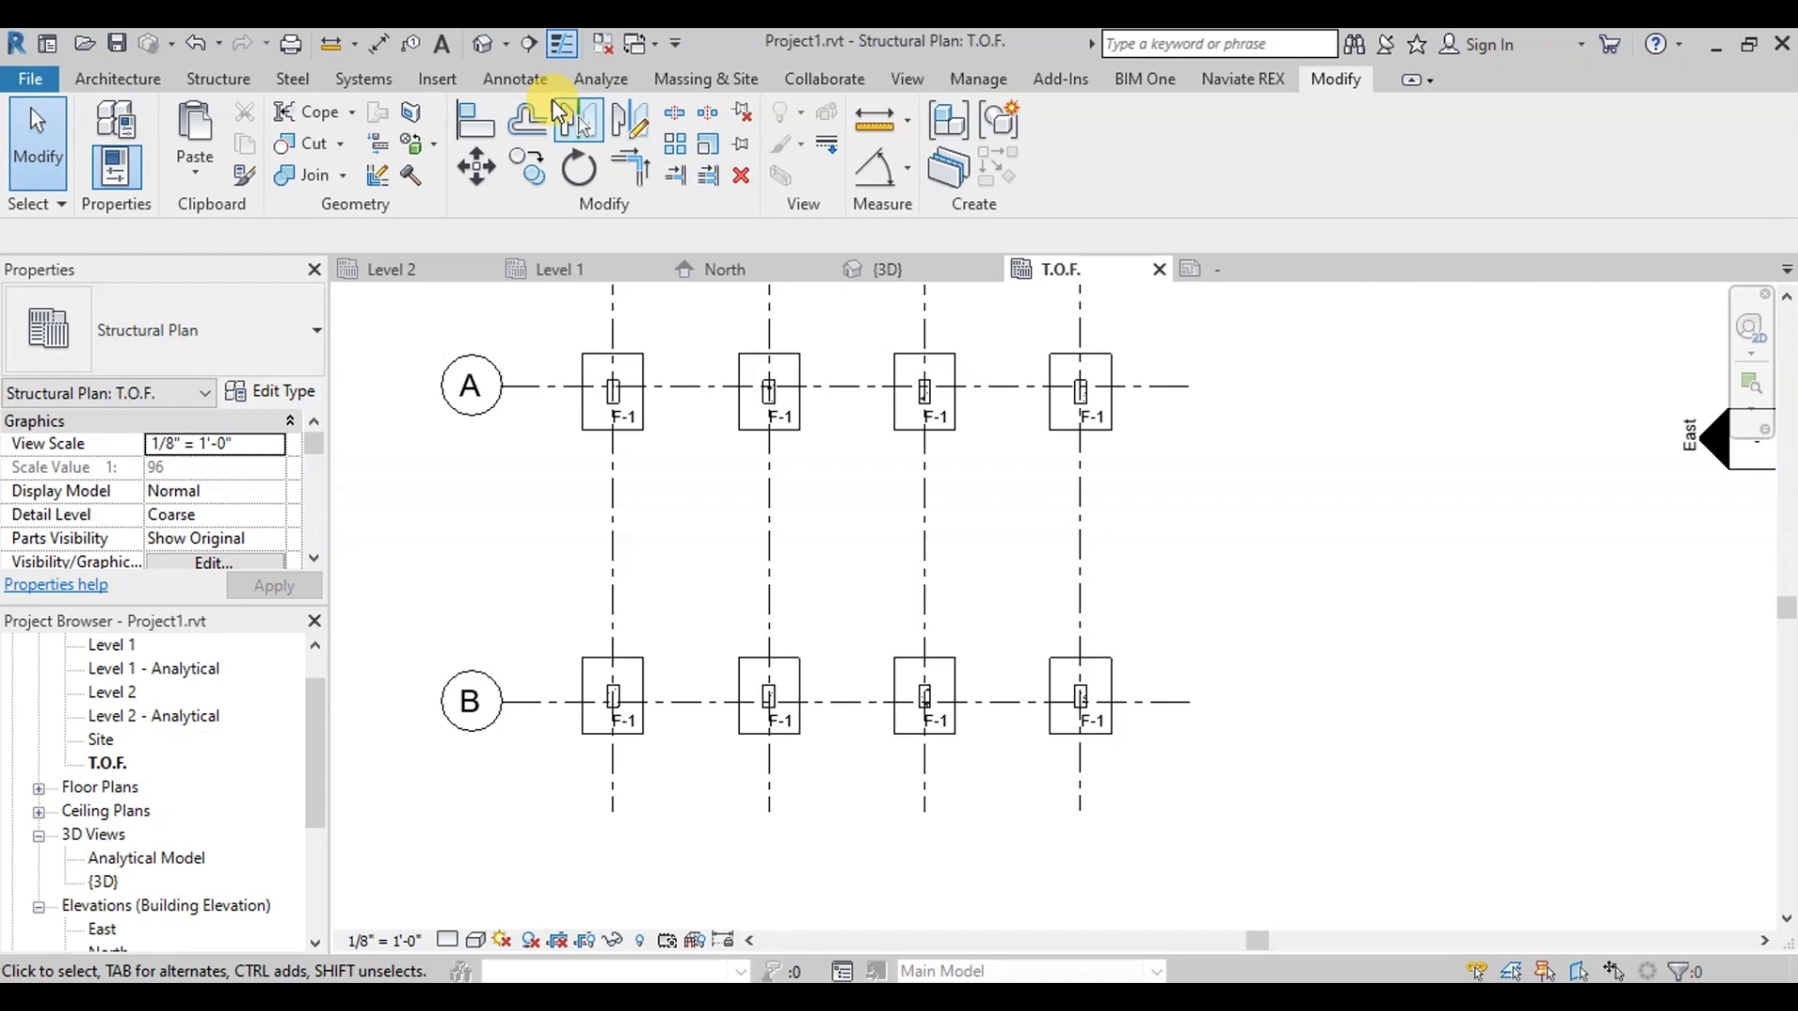
Step: Use Tag All with Structural Column Tags to tag every column 9"x18"
{"action": "left_click", "coordinate": [524, 86]}
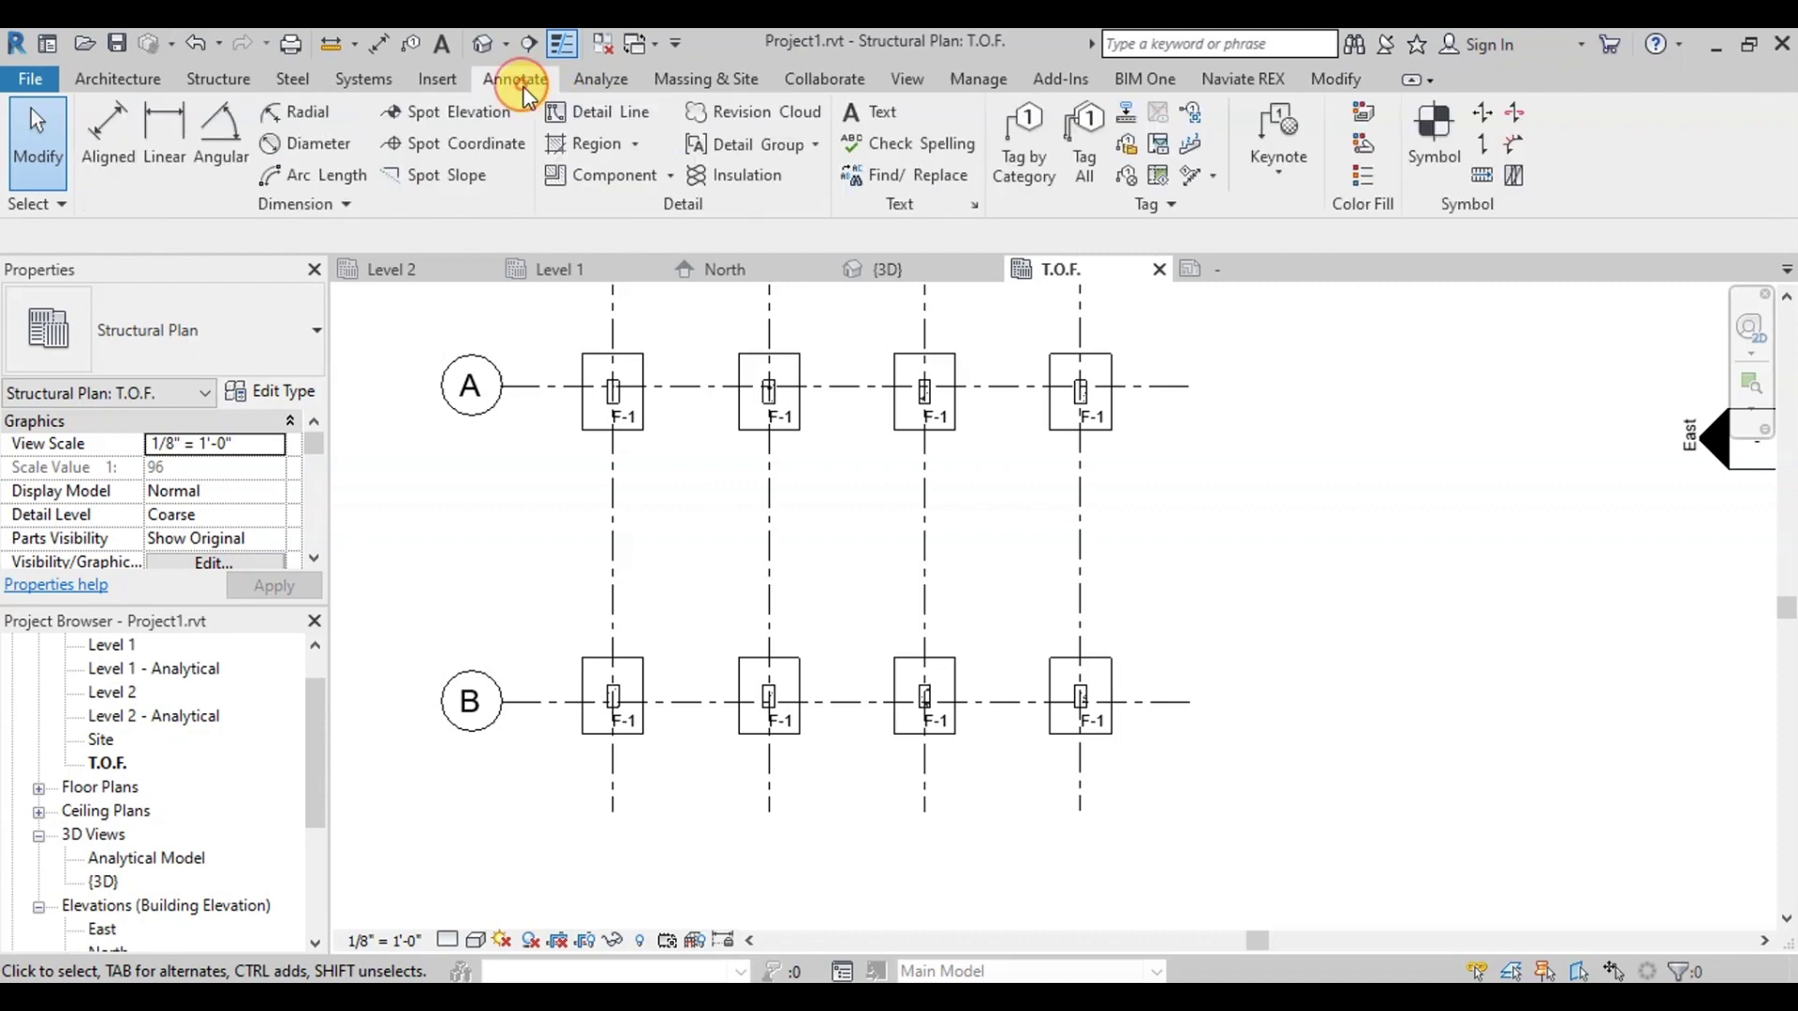
{"action": "left_click", "coordinate": [1079, 165]}
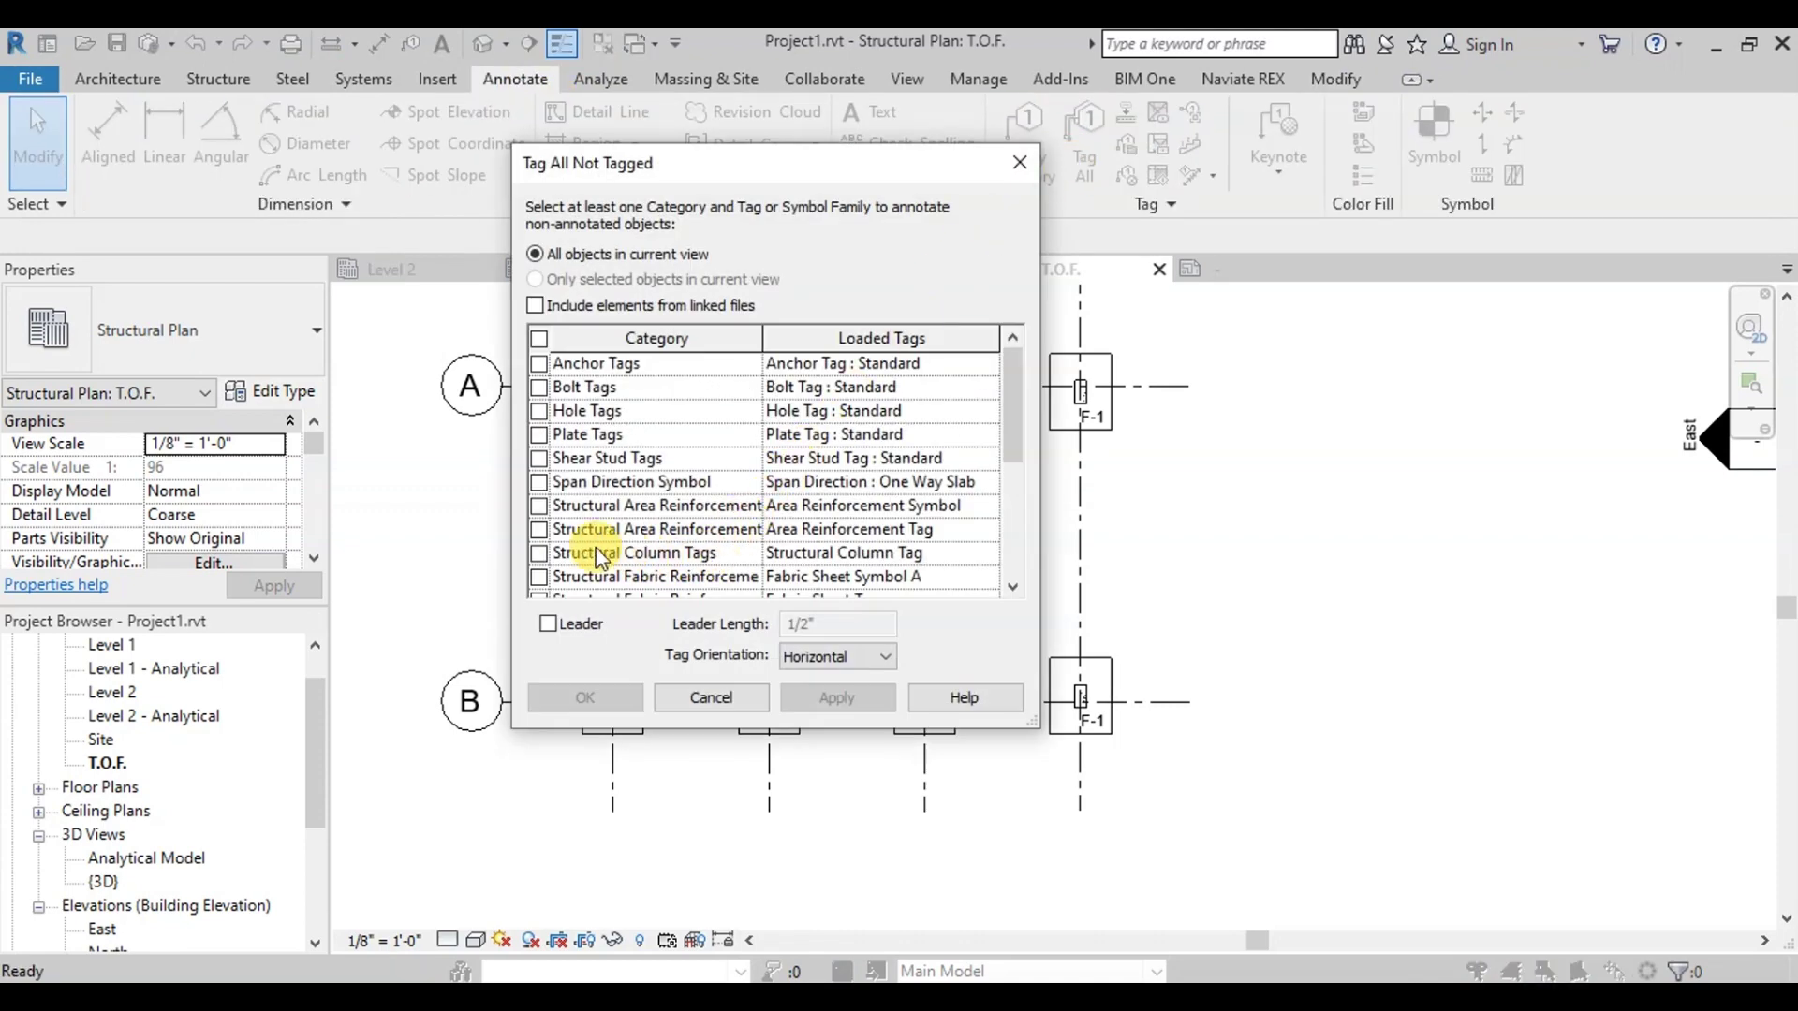
{"action": "left_click", "coordinate": [539, 553]}
{"action": "left_click", "coordinate": [852, 693]}
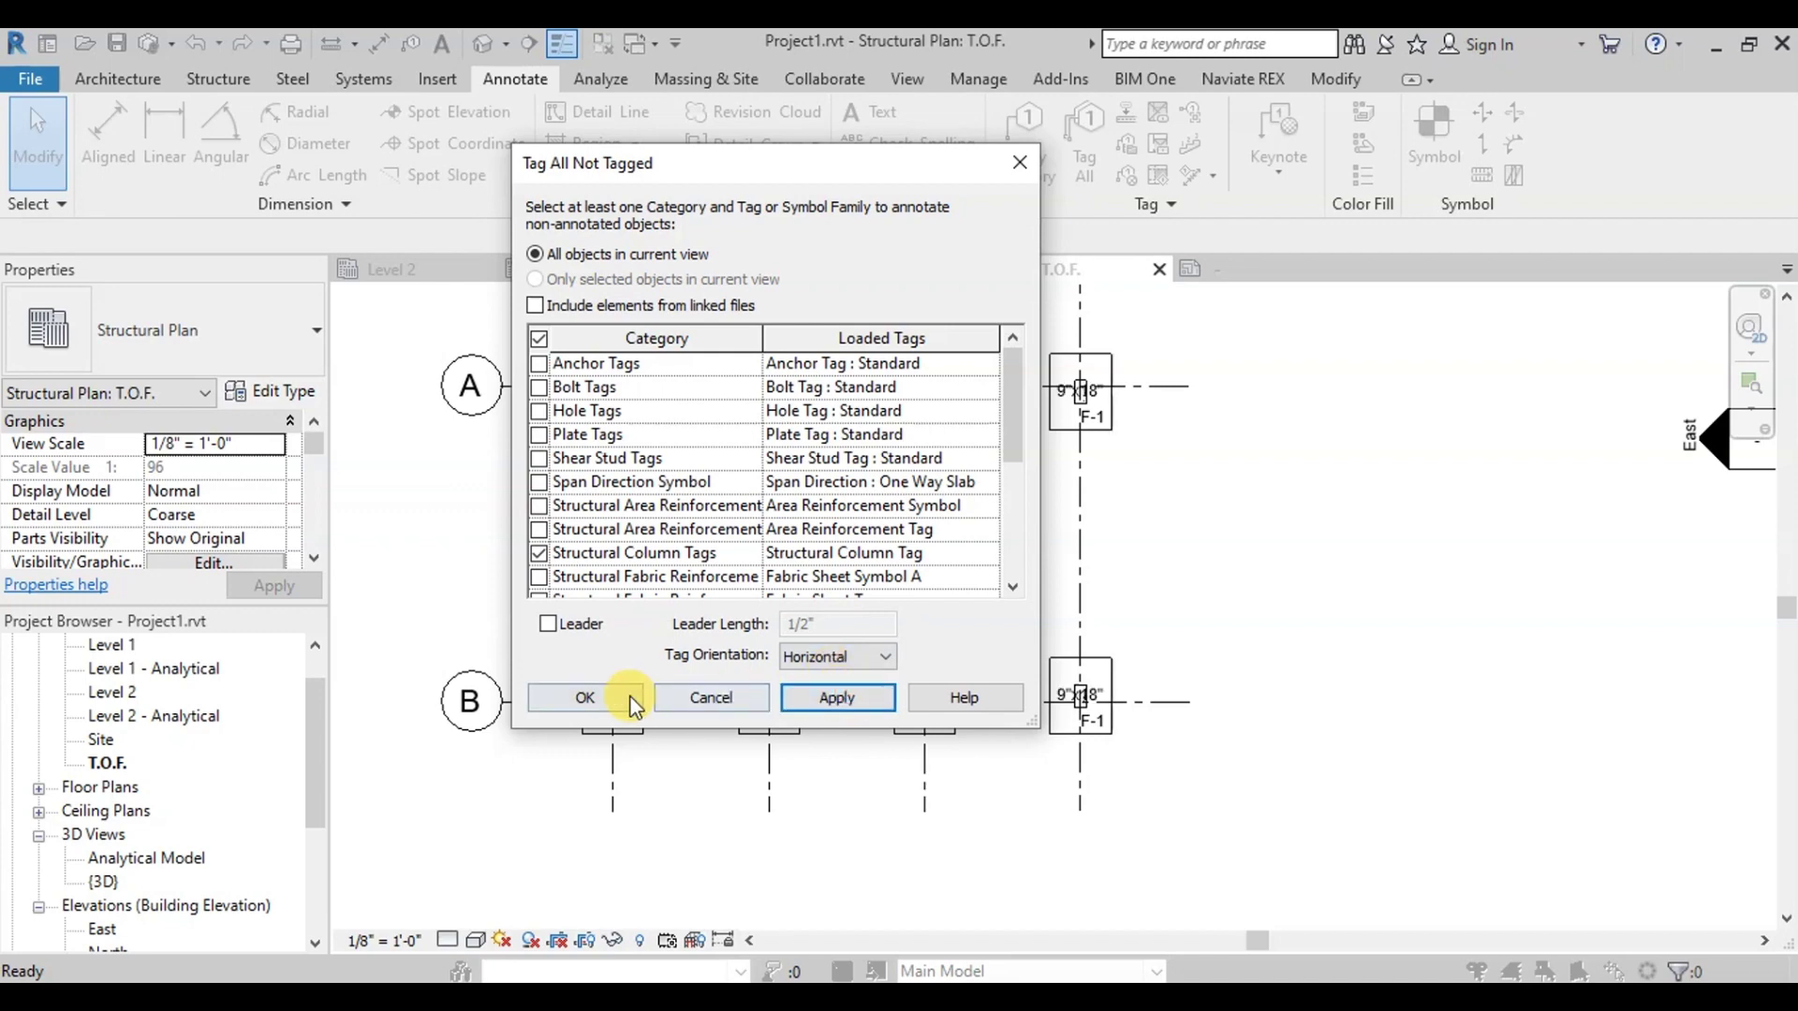
{"action": "left_click", "coordinate": [618, 698]}
Step: Filter a window selection to the eight column tags and drag them up above the columns
{"action": "left_click_drag", "start_coordinate": [533, 309], "coordinate": [1140, 787]}
{"action": "left_click", "coordinate": [1059, 136]}
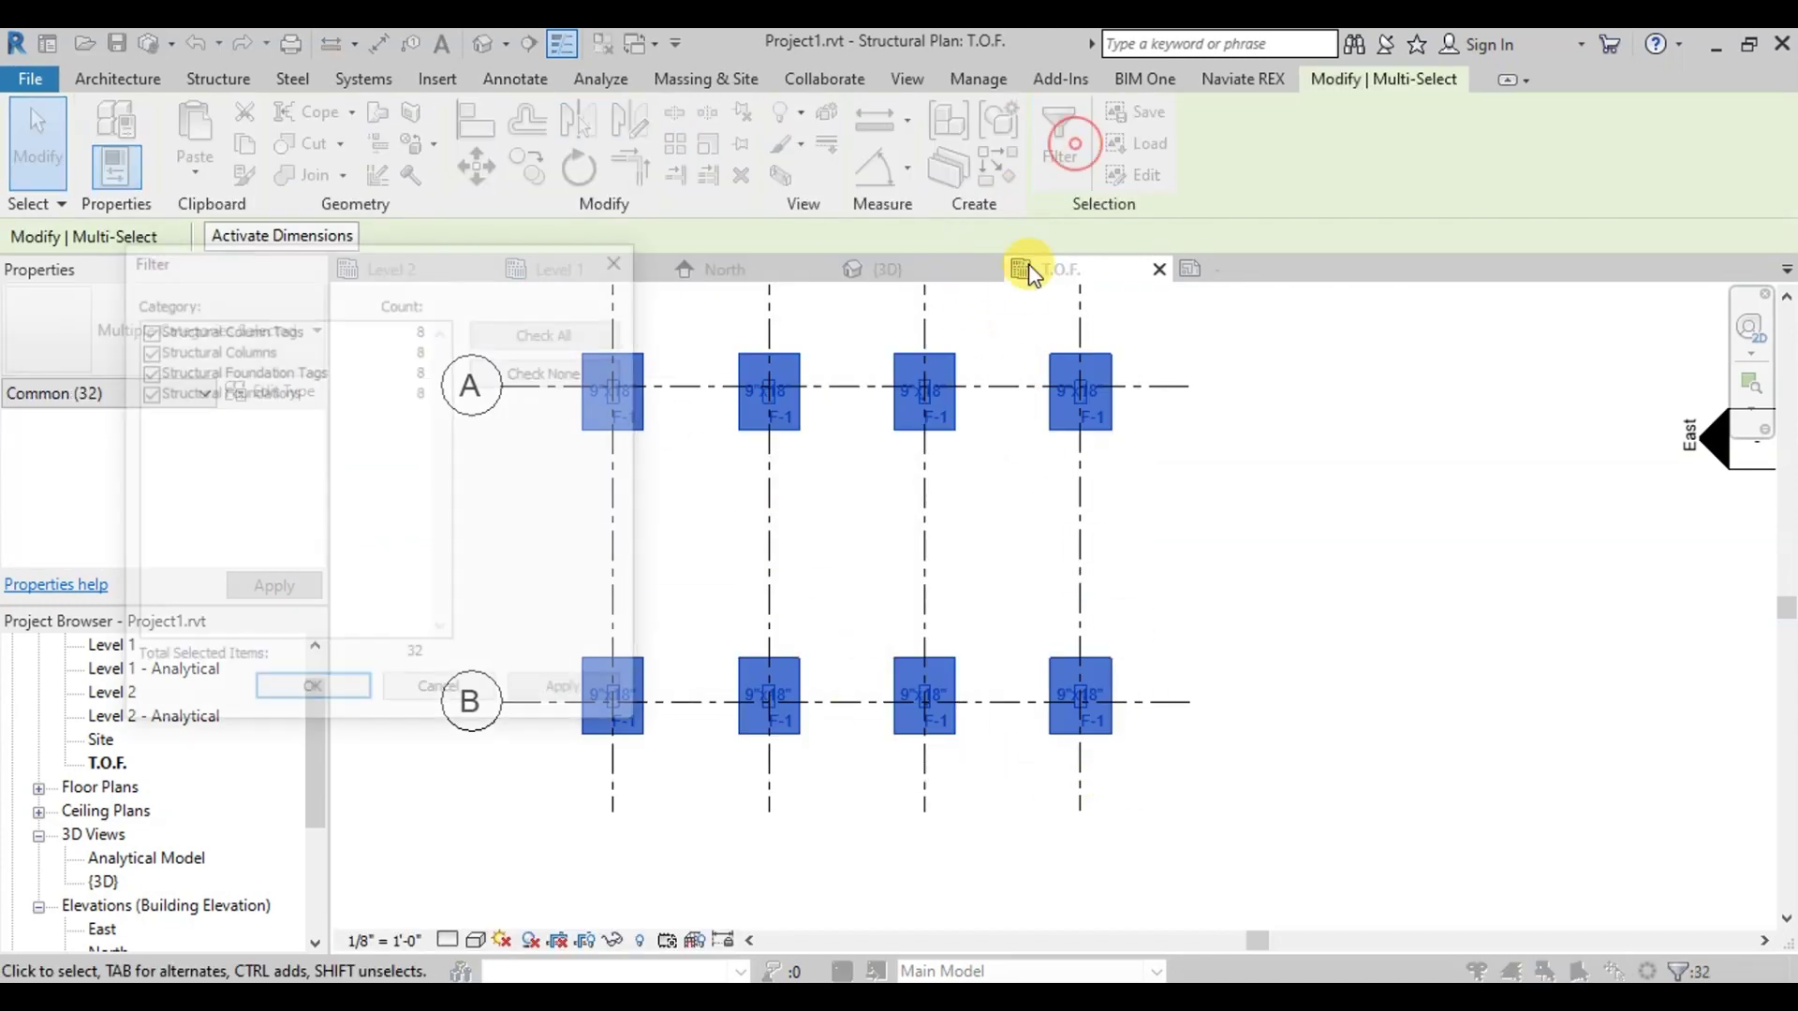
{"action": "left_click", "coordinate": [532, 375]}
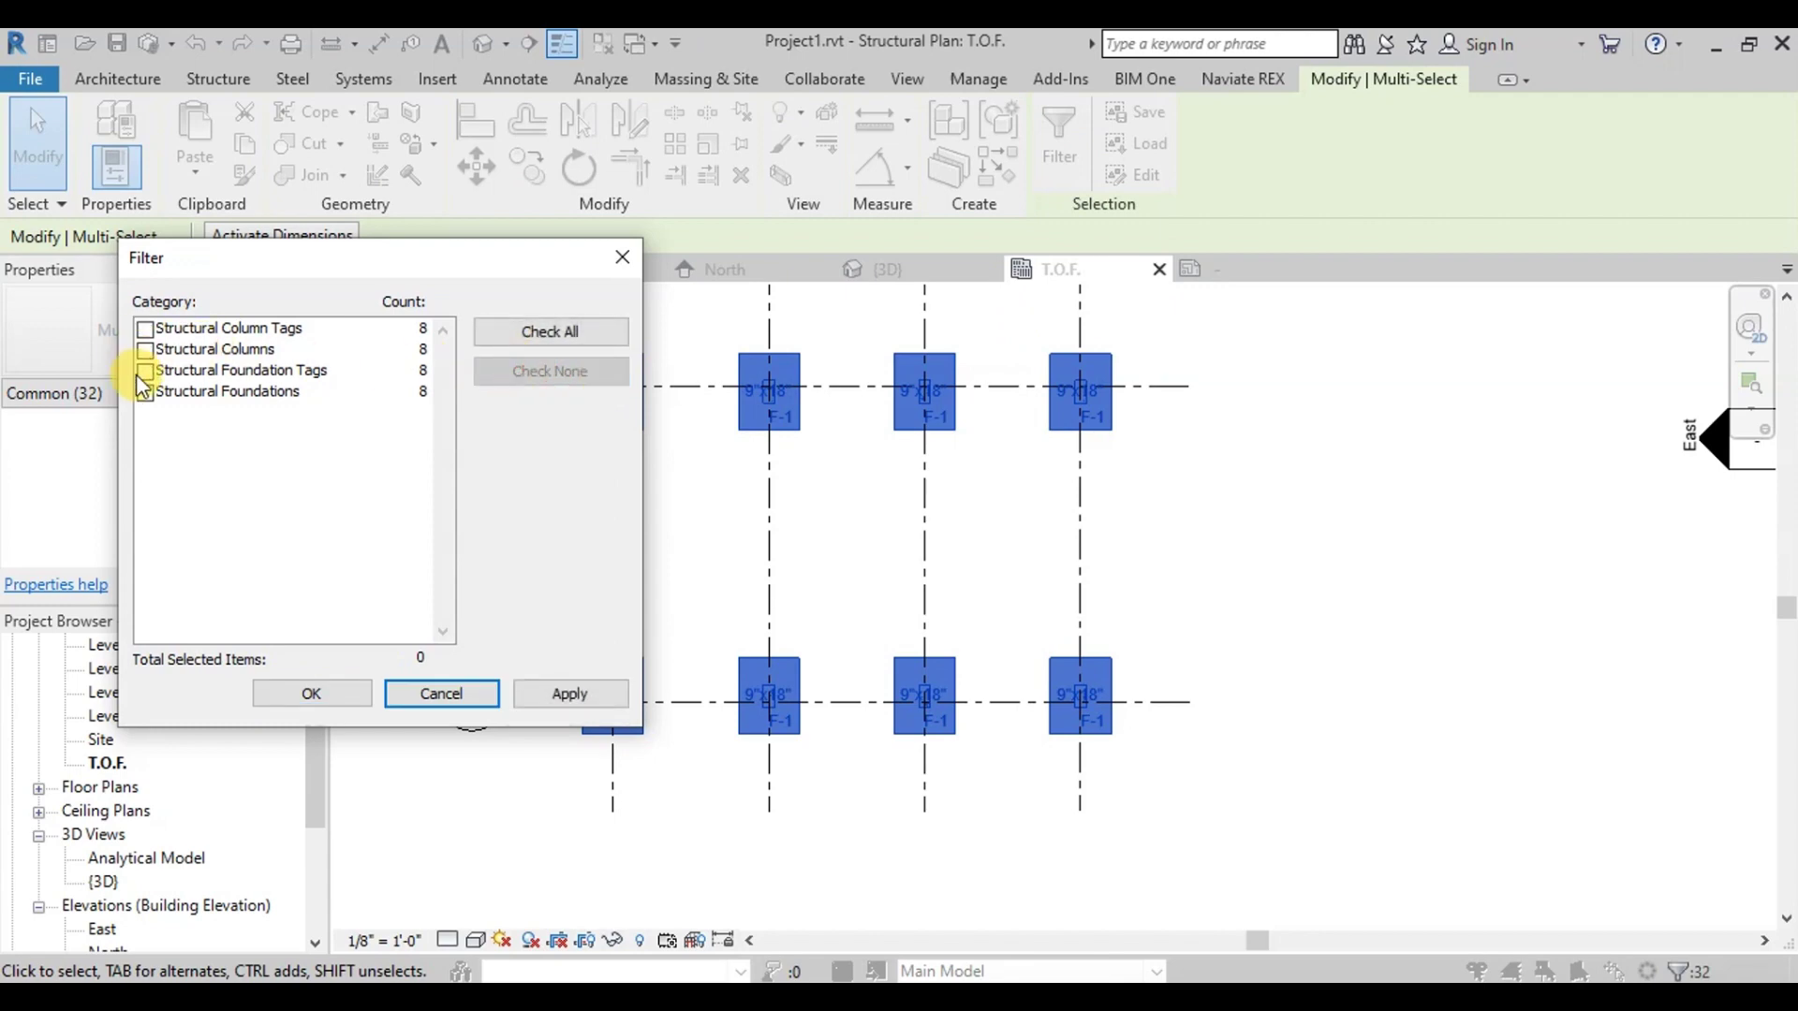
{"action": "left_click", "coordinate": [145, 332]}
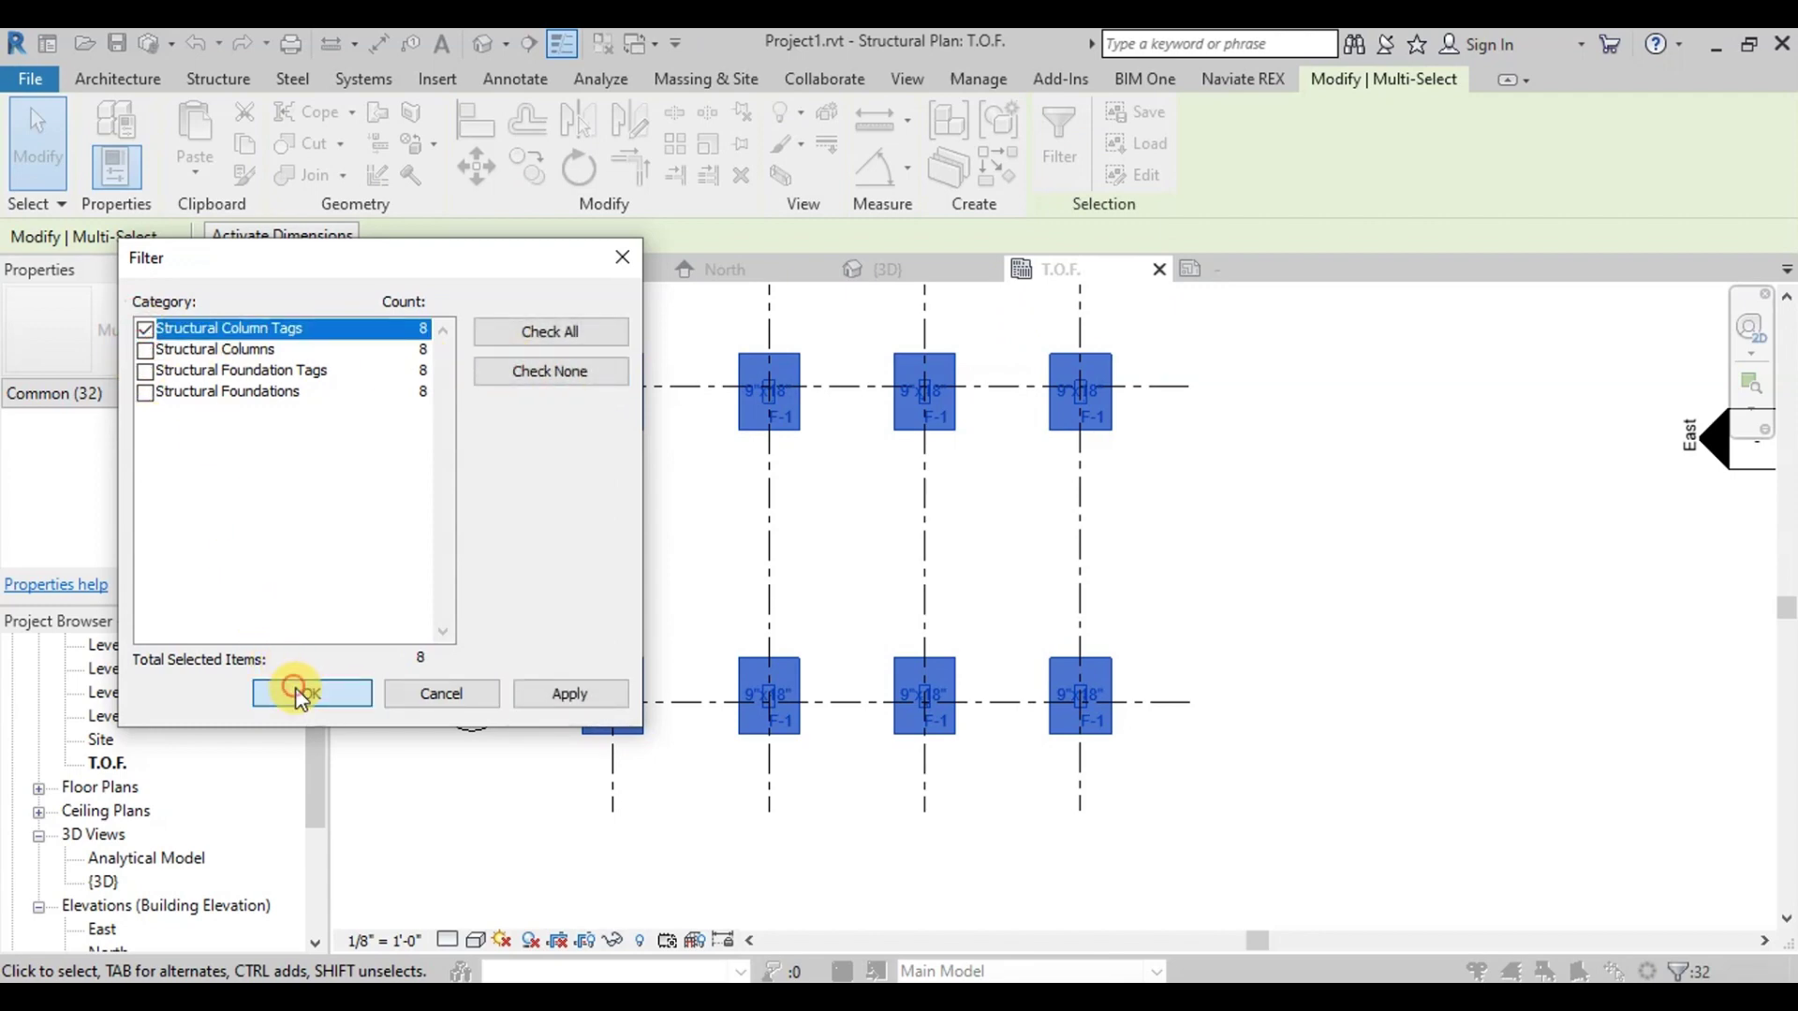
{"action": "left_click", "coordinate": [300, 695]}
{"action": "scroll", "coordinate": [560, 416], "scroll_direction": "up", "scroll_amount": 5}
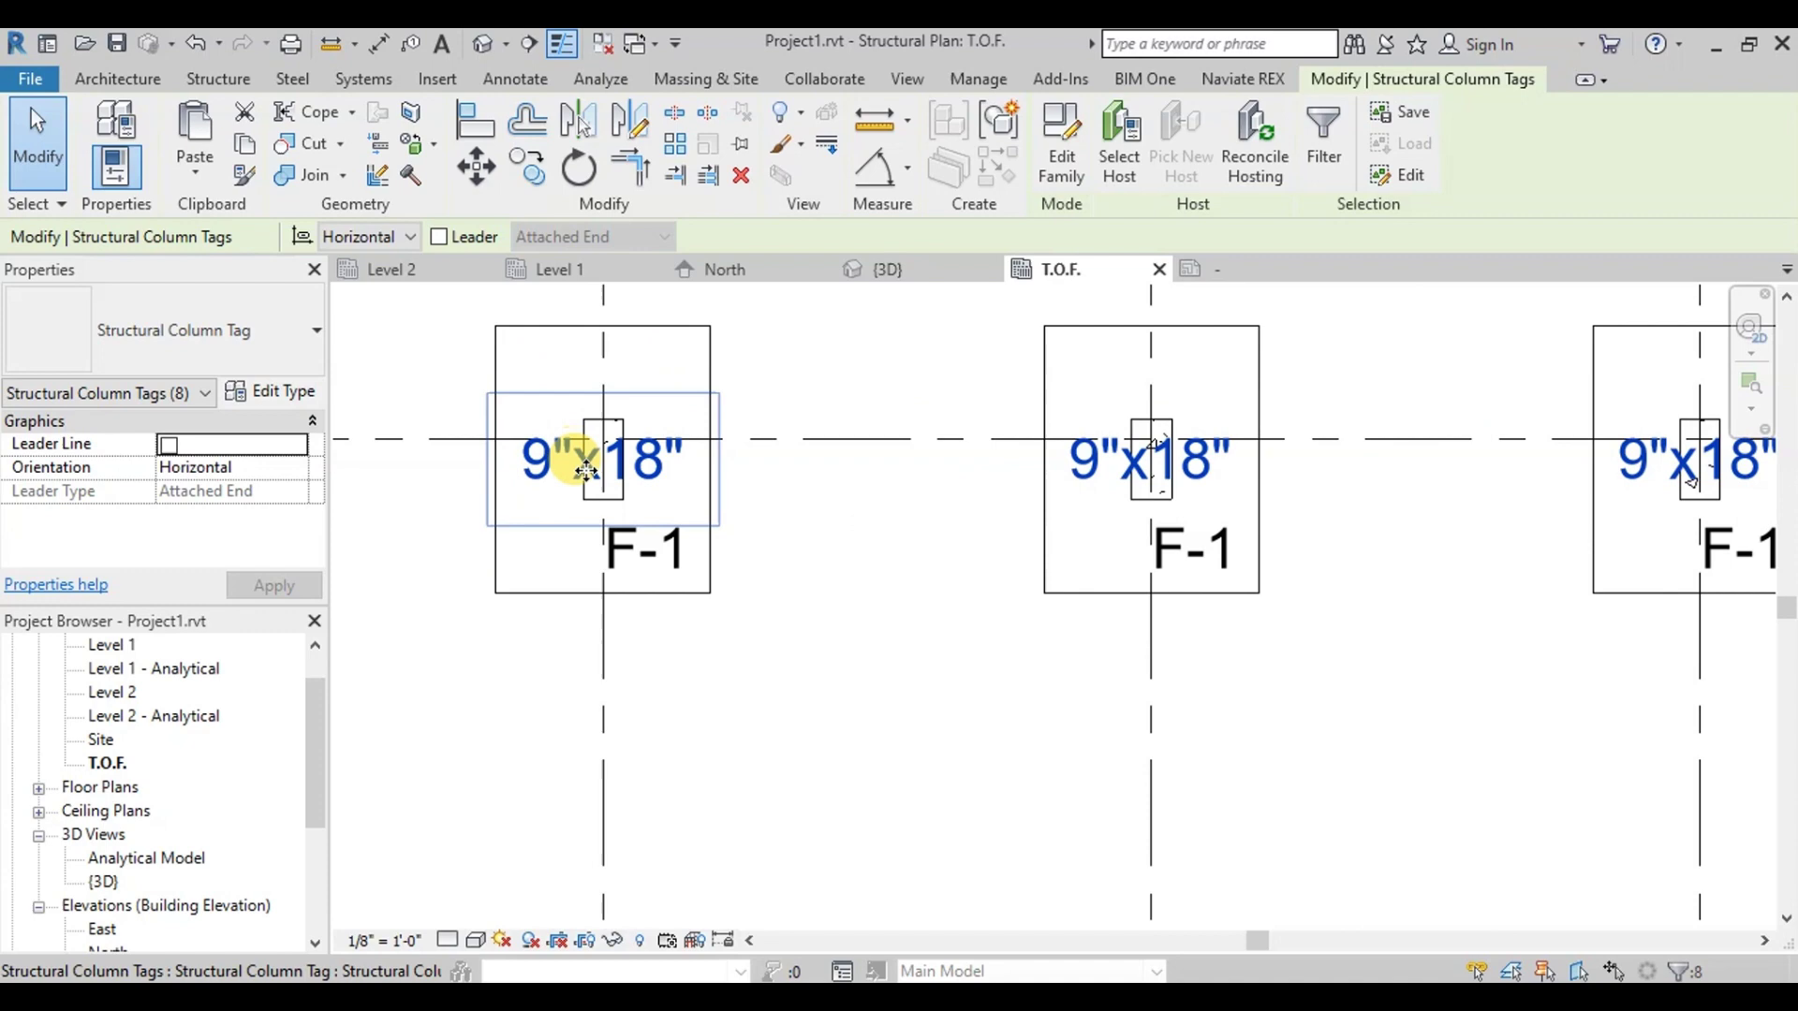
{"action": "mouse_move", "coordinate": [586, 470]}
{"action": "left_mouse_down"}
{"action": "mouse_move", "coordinate": [566, 381]}
{"action": "mouse_move", "coordinate": [574, 393]}
{"action": "left_mouse_up"}
{"action": "left_click", "coordinate": [403, 350]}
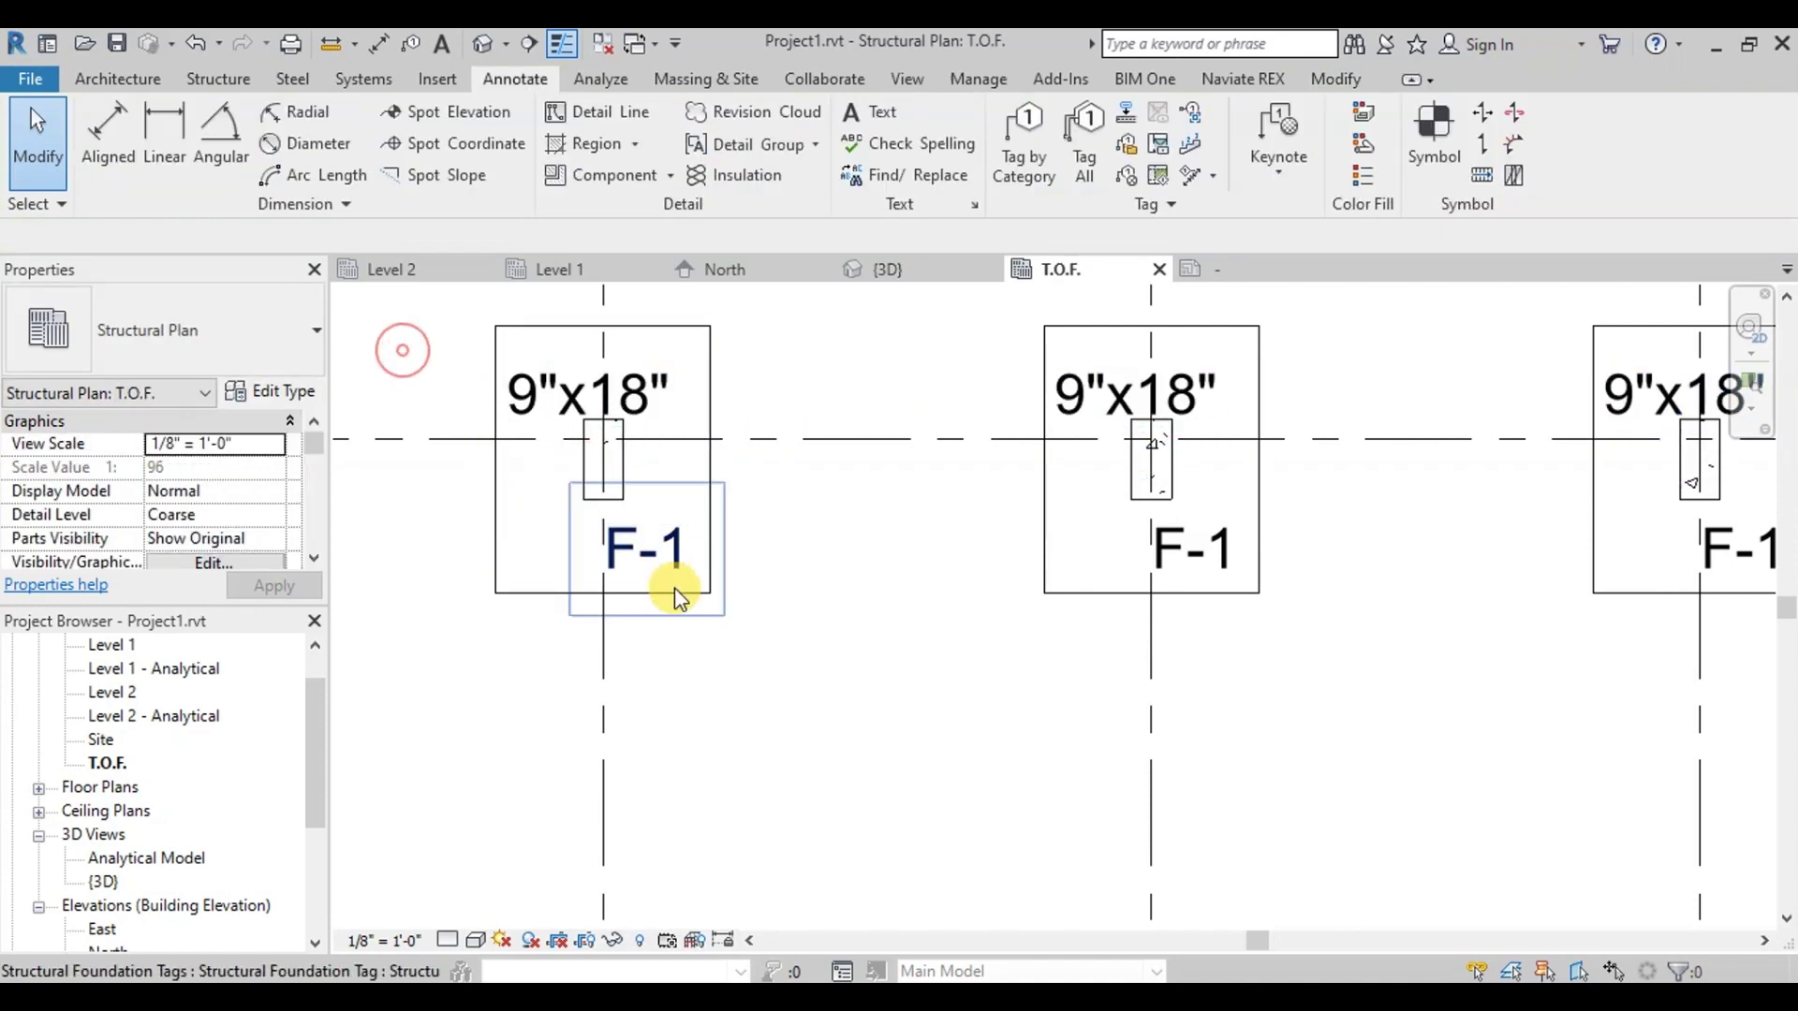
Step: Open a 9"x18" column tag's family for editing and select its label
{"action": "scroll", "coordinate": [677, 590], "scroll_direction": "down", "scroll_amount": 2}
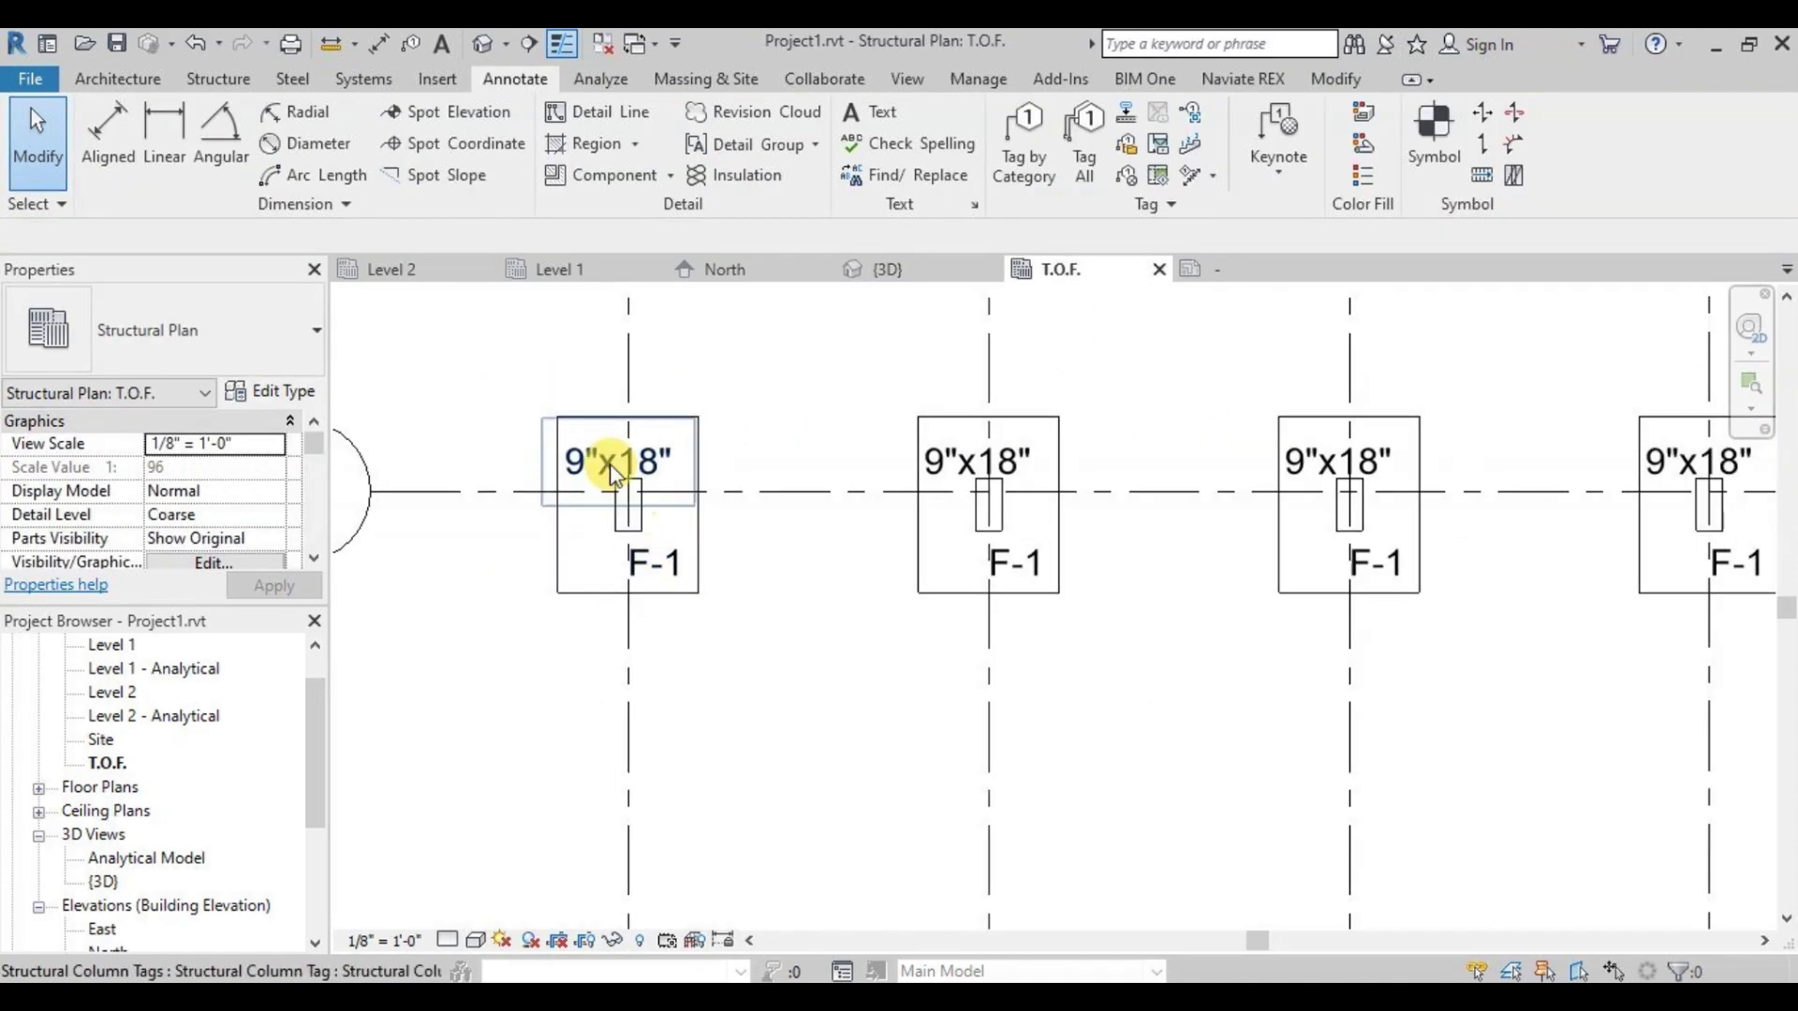
{"action": "left_click", "coordinate": [613, 475]}
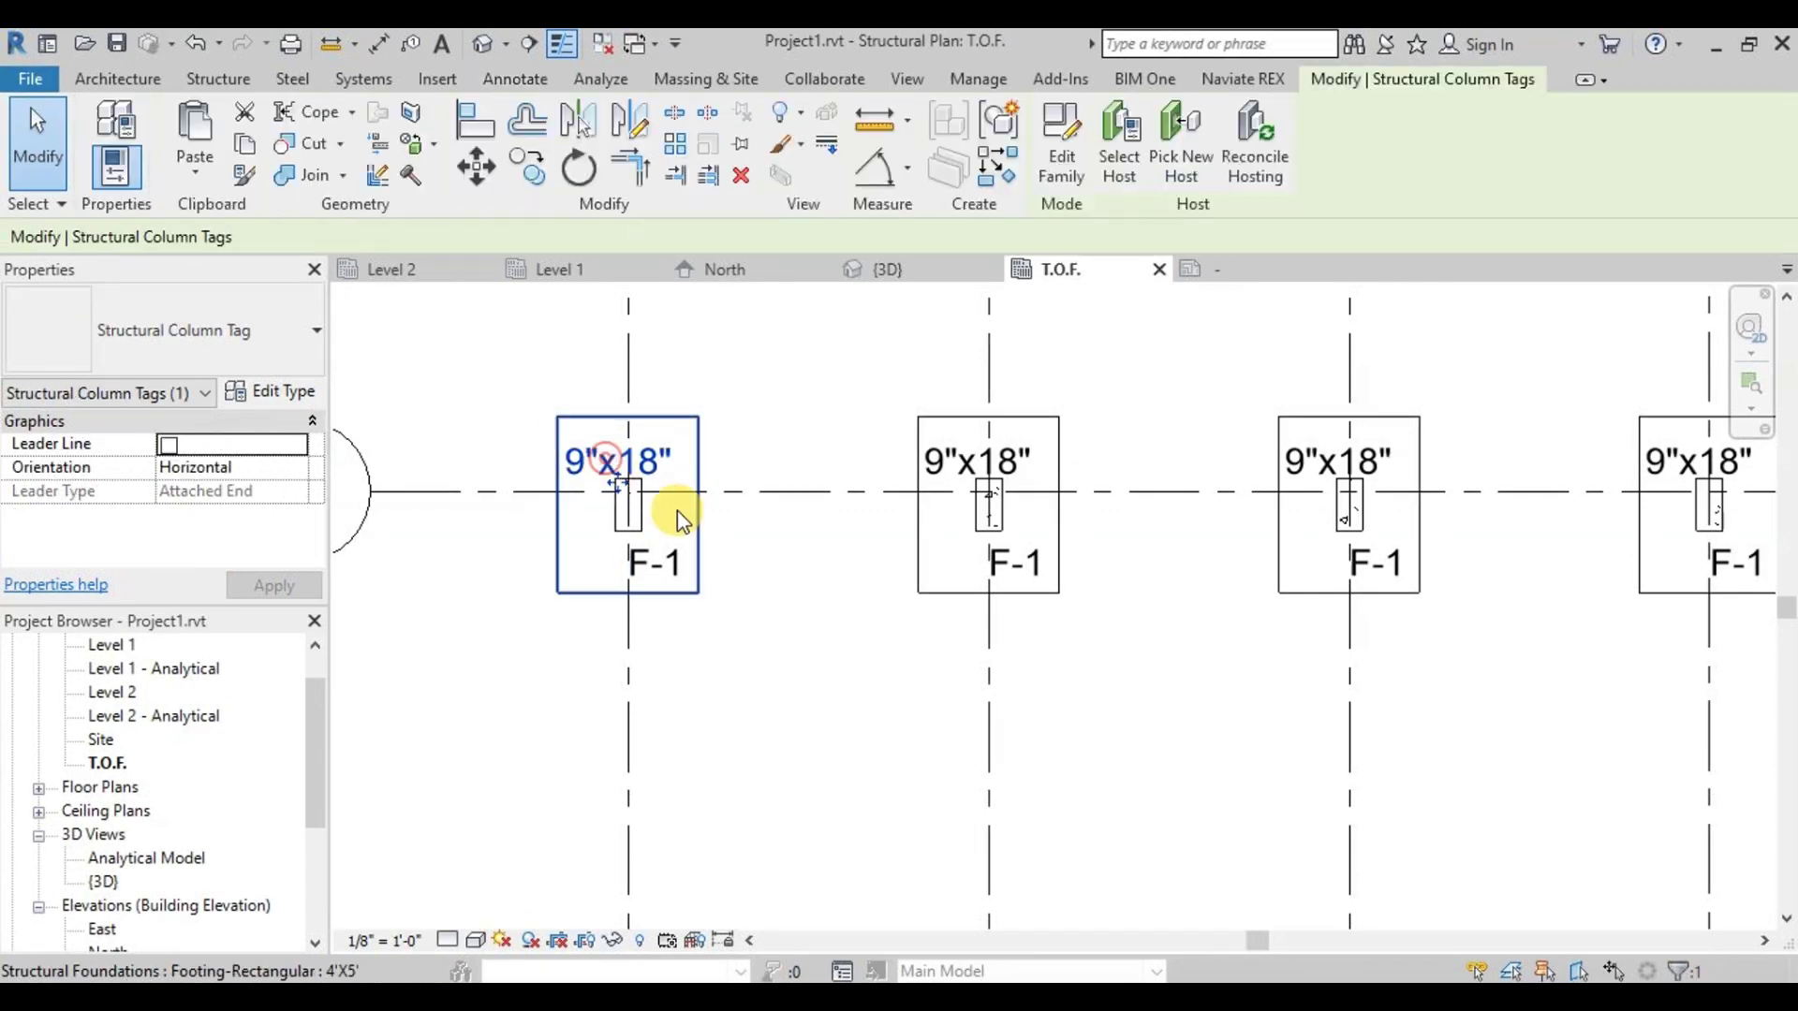
{"action": "left_click", "coordinate": [1074, 169]}
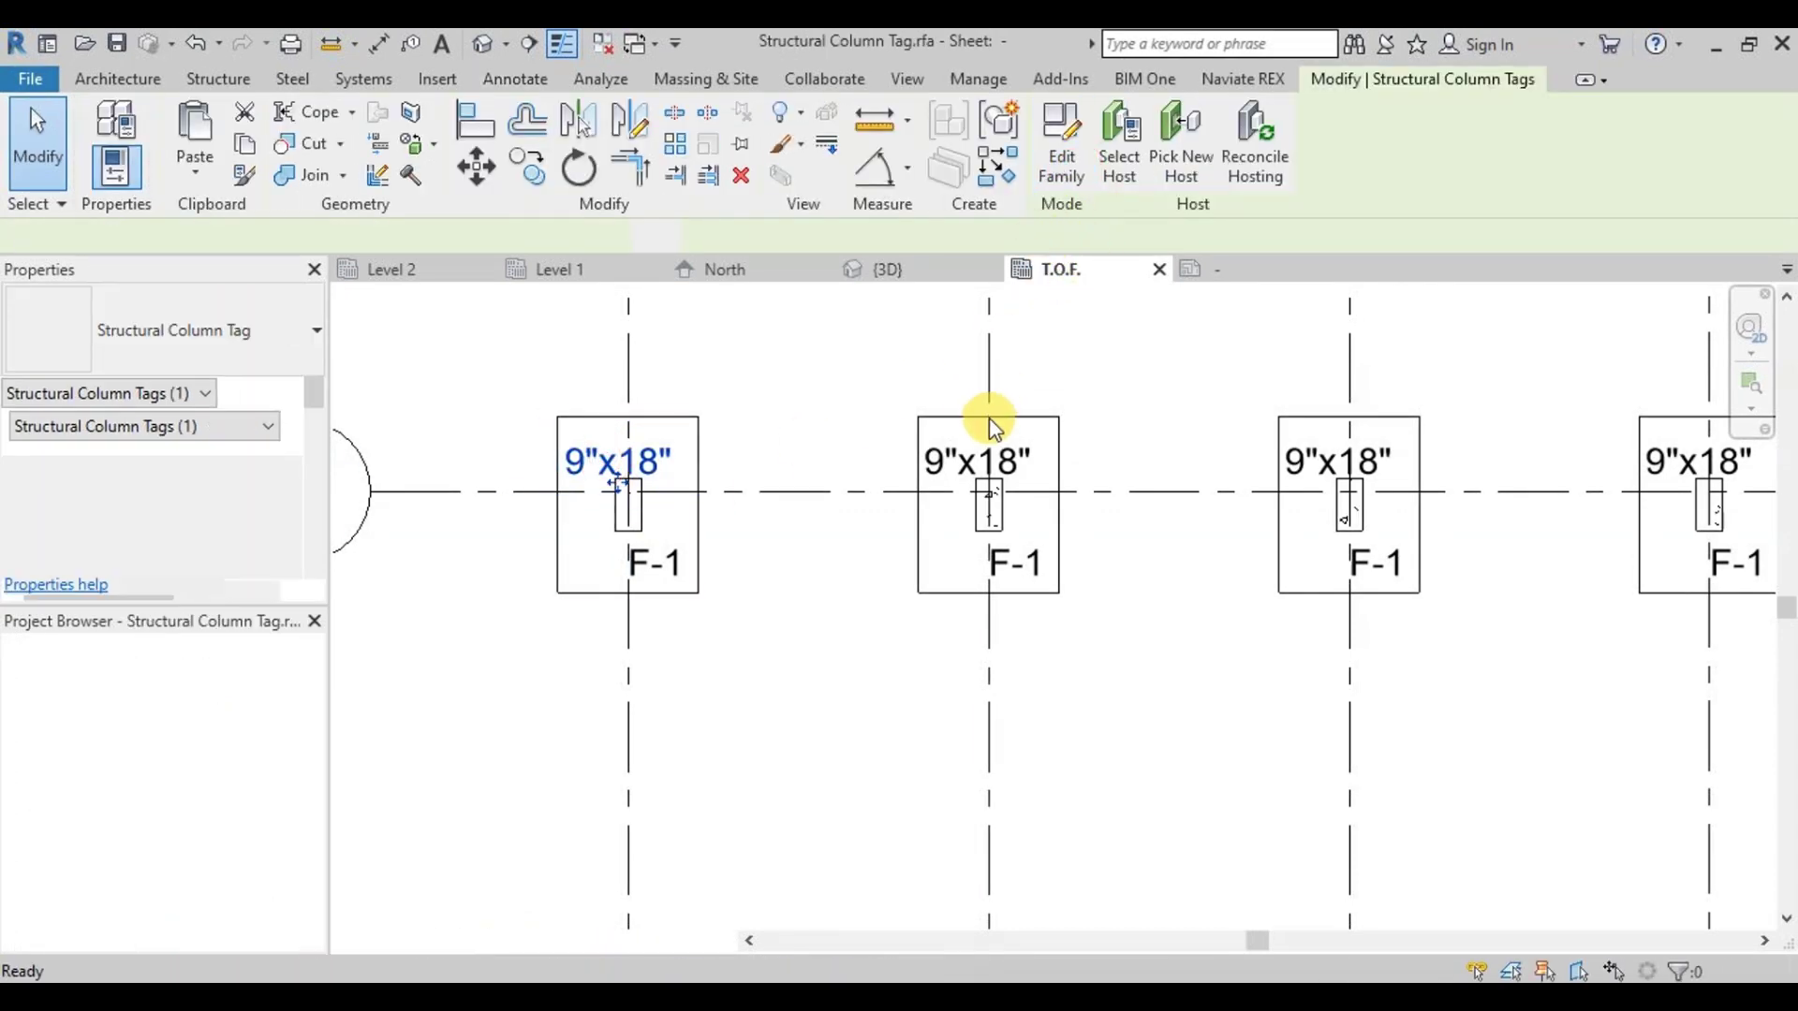
{"action": "left_click", "coordinate": [1058, 604]}
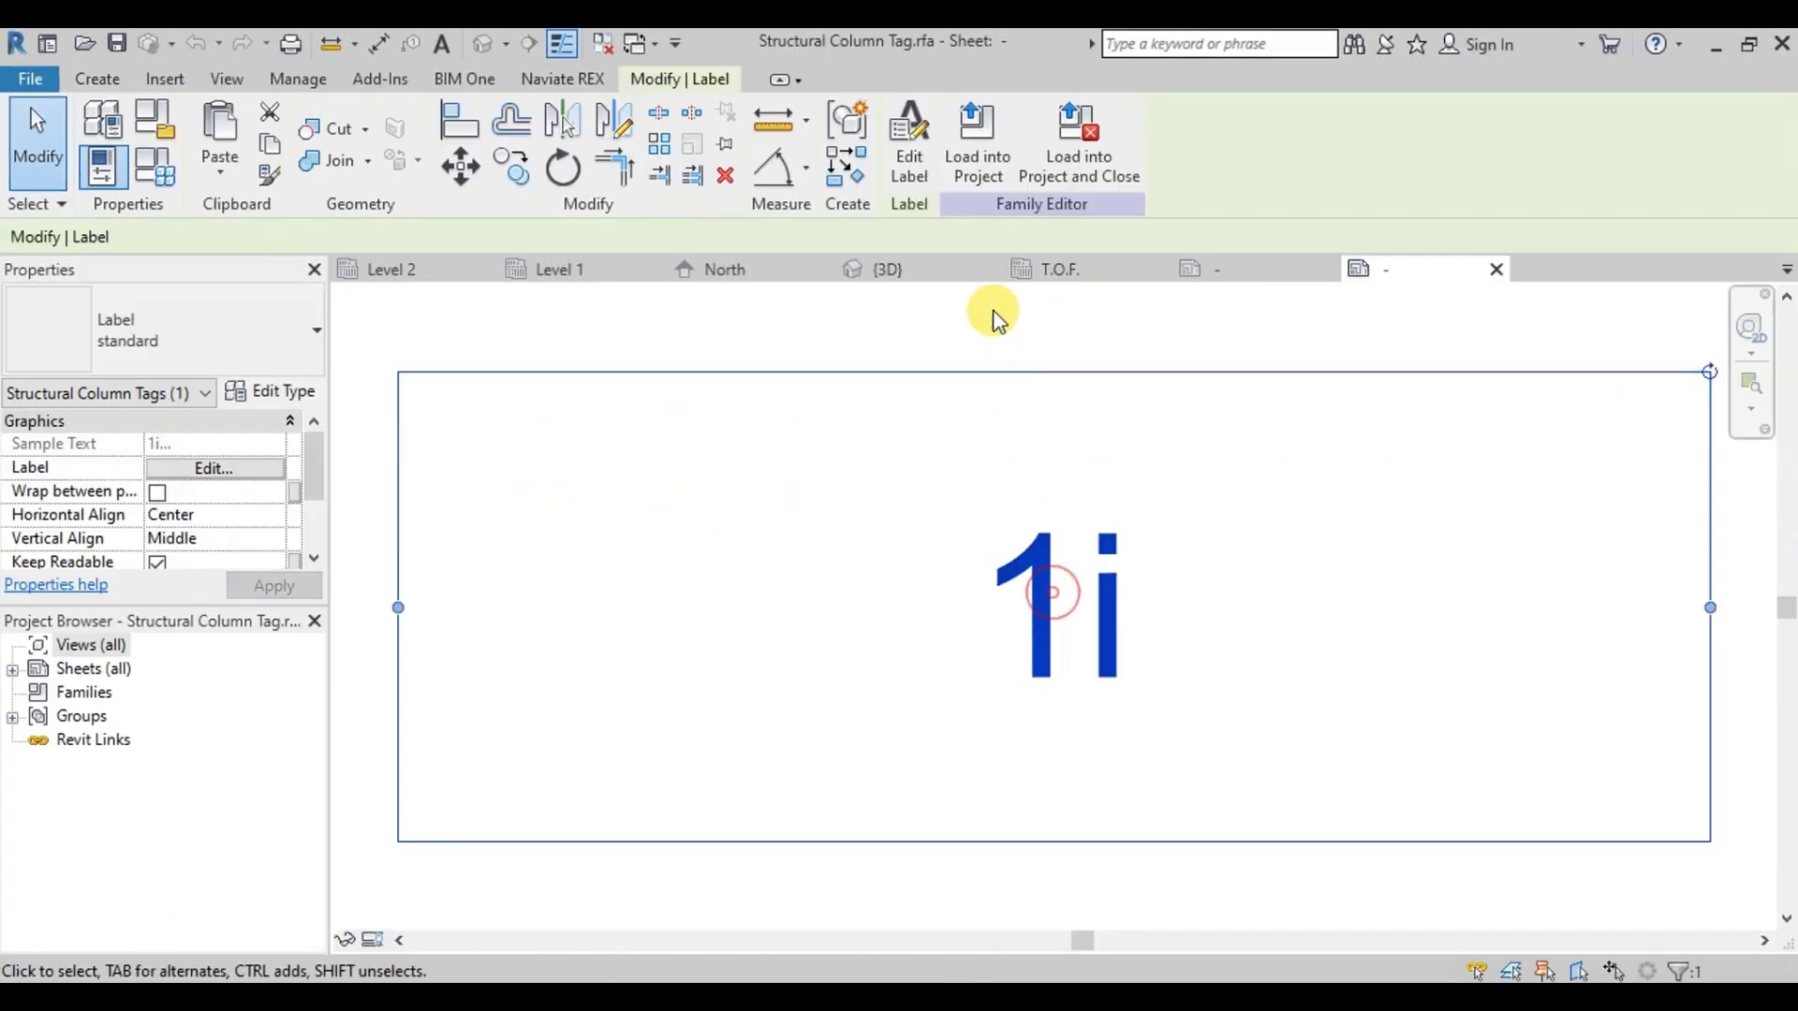
Step: Change the column tag label to Type Mark, removing Type Name
{"action": "left_click", "coordinate": [921, 159]}
{"action": "scroll", "coordinate": [497, 562], "scroll_direction": "down", "scroll_amount": 2}
{"action": "left_click", "coordinate": [457, 617]}
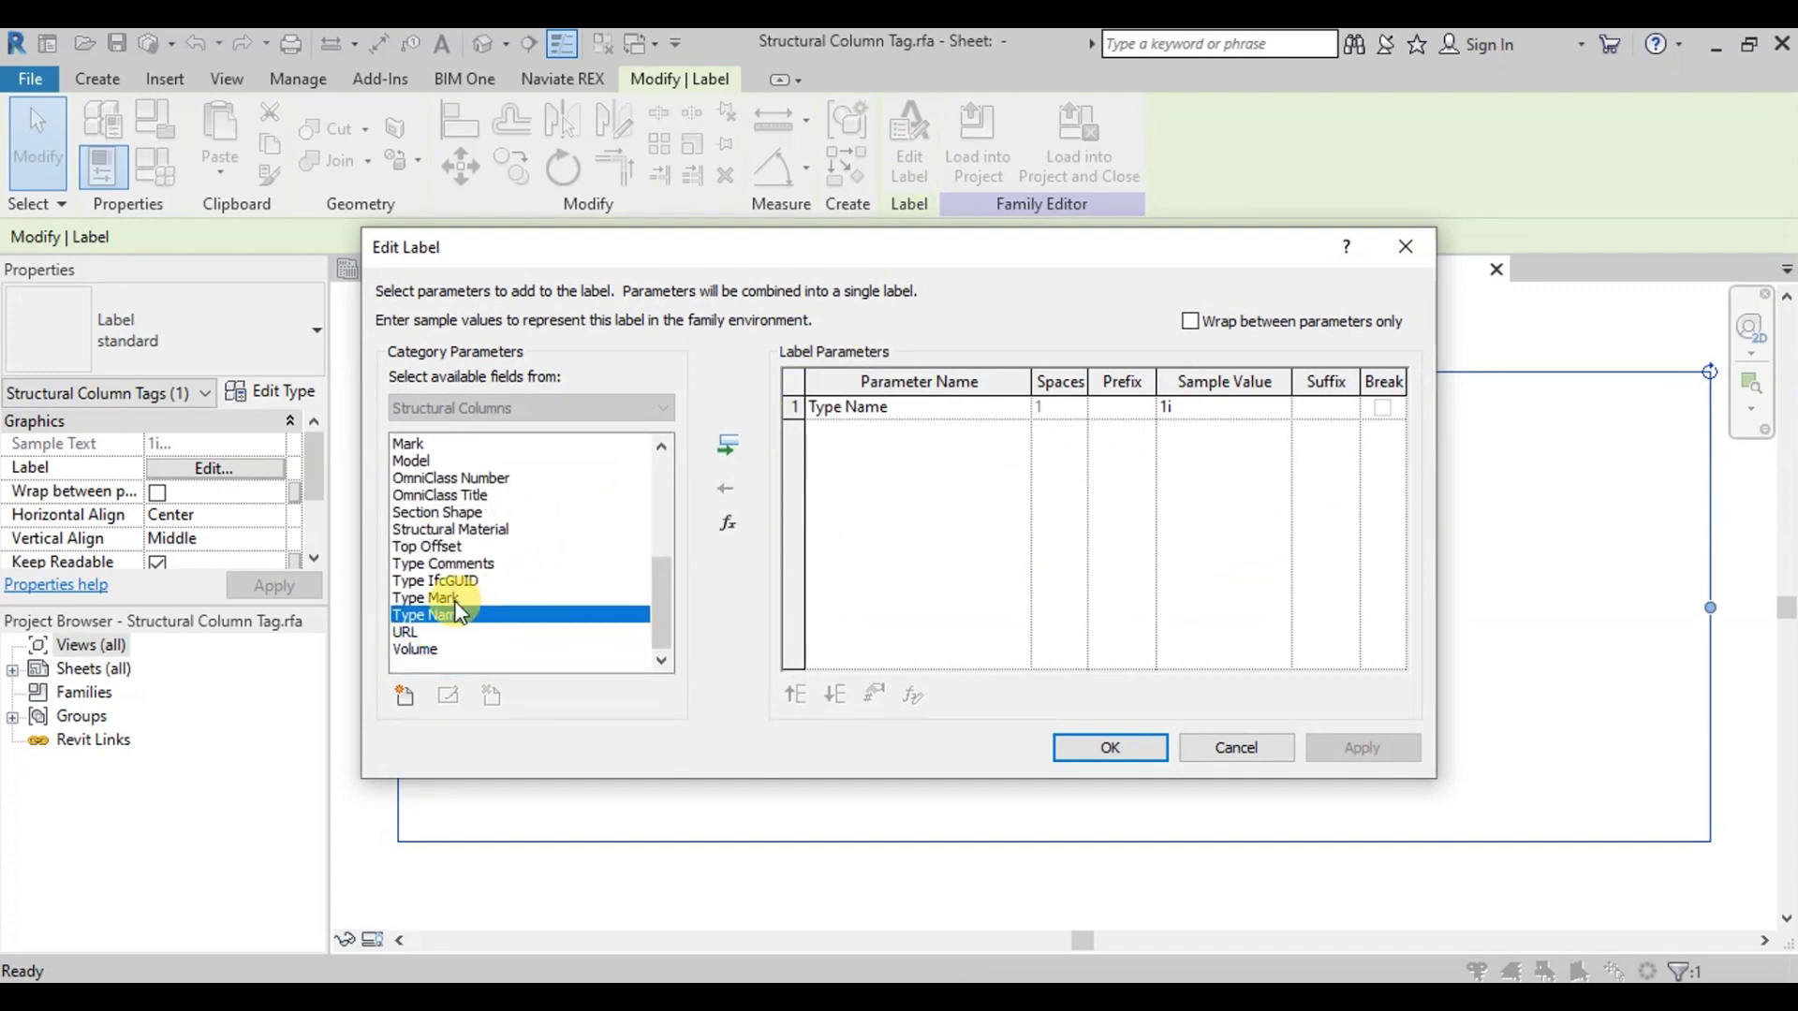
{"action": "left_click", "coordinate": [454, 600]}
{"action": "left_click", "coordinate": [728, 444]}
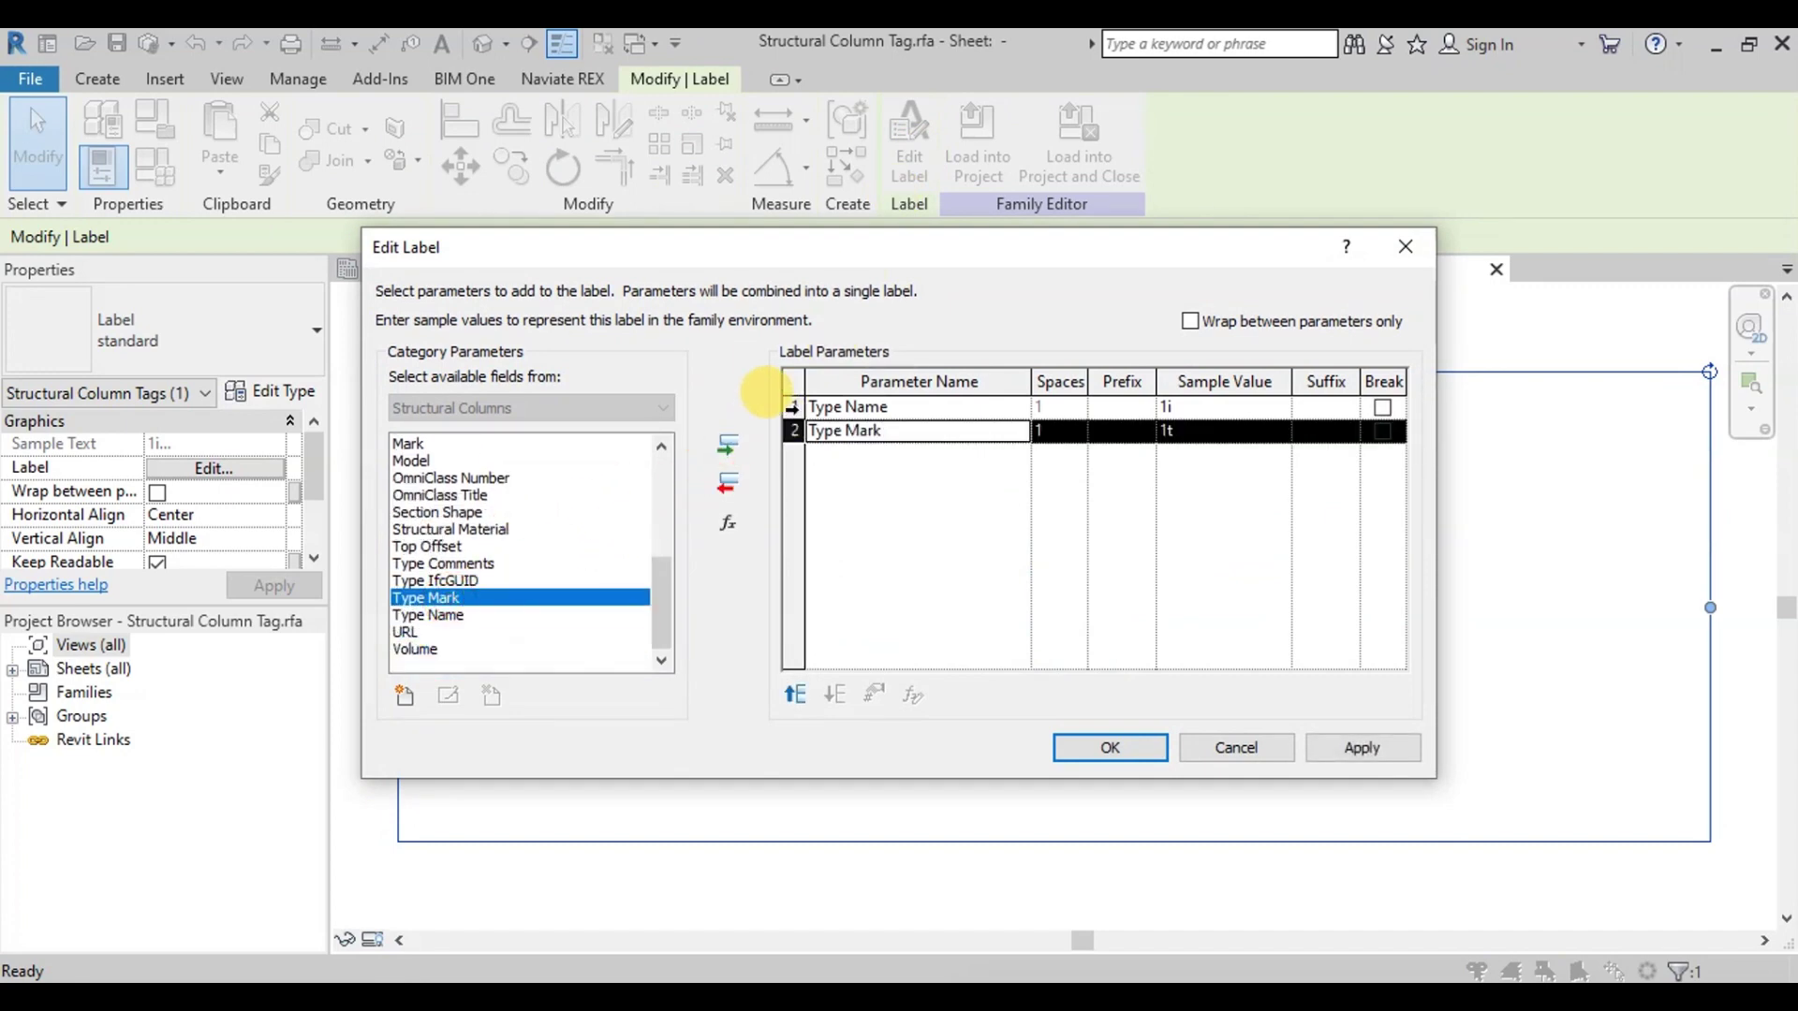
{"action": "left_click", "coordinate": [792, 406]}
{"action": "left_click", "coordinate": [728, 481]}
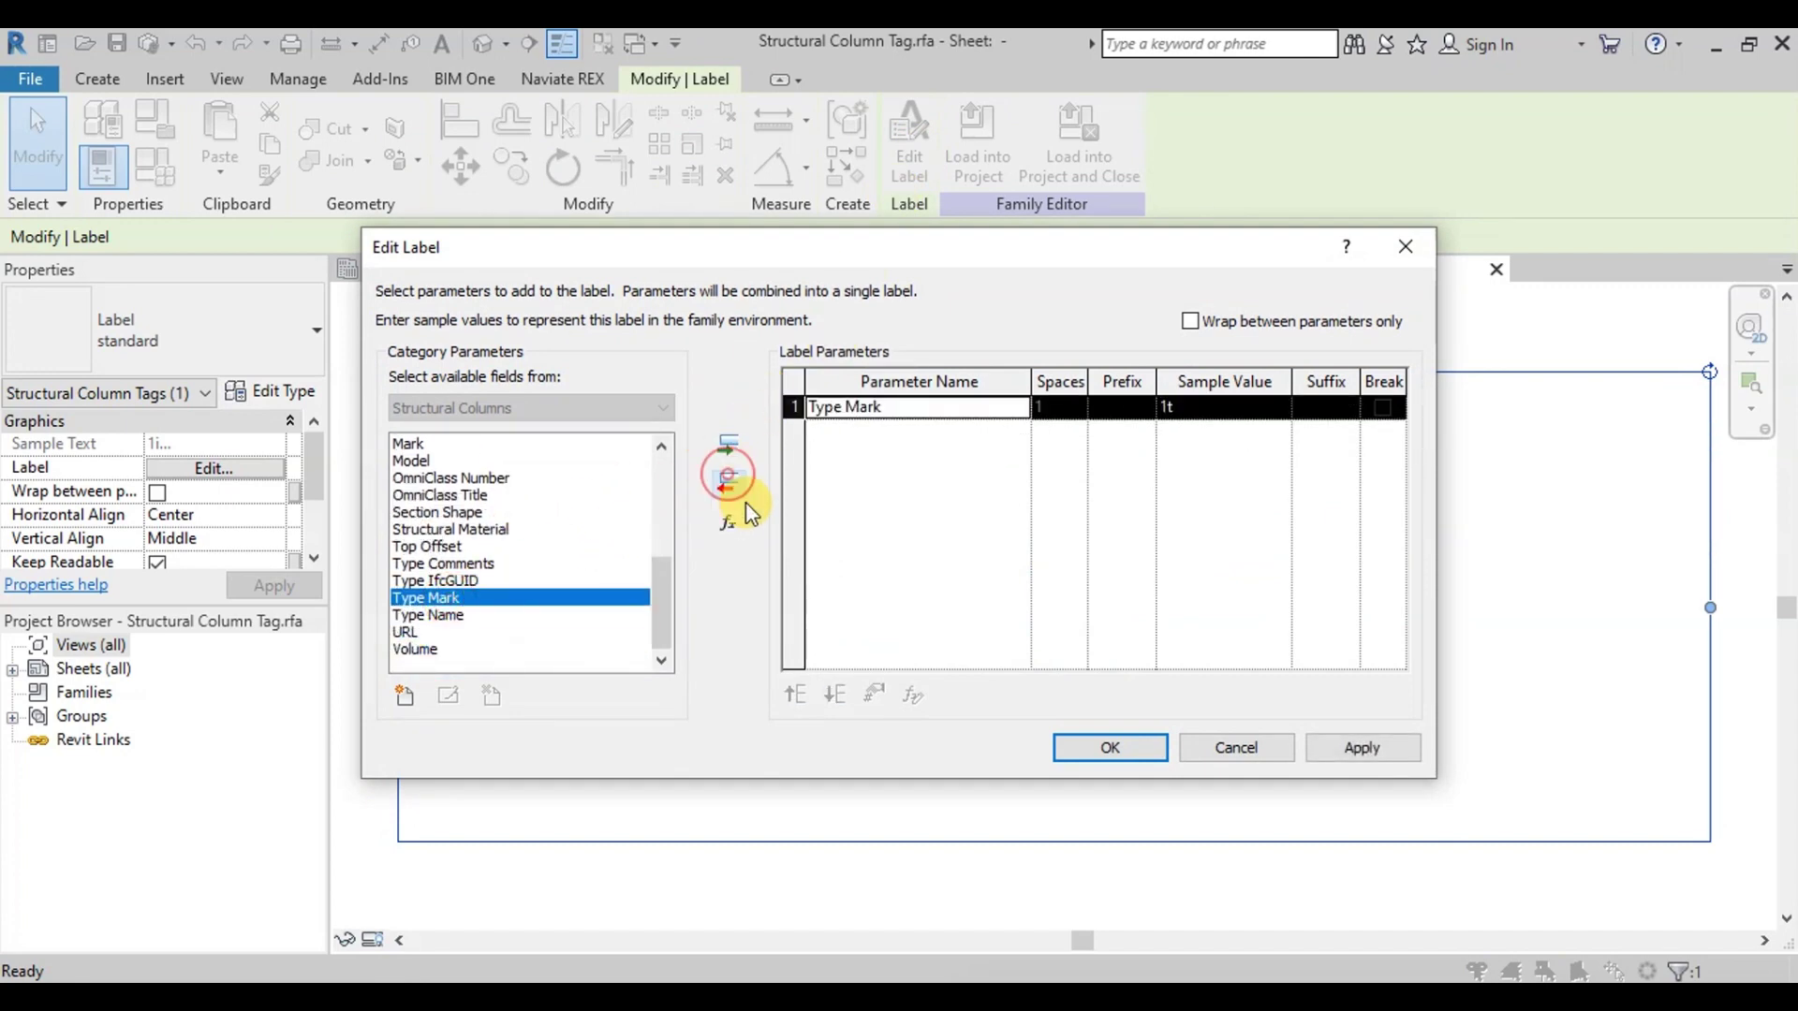
{"action": "left_click", "coordinate": [1362, 747]}
{"action": "left_click", "coordinate": [1150, 746]}
Step: Load the tag family into Project1.rvt without saving it, overwriting the existing version
{"action": "scroll", "coordinate": [802, 562], "scroll_direction": "down", "scroll_amount": 3}
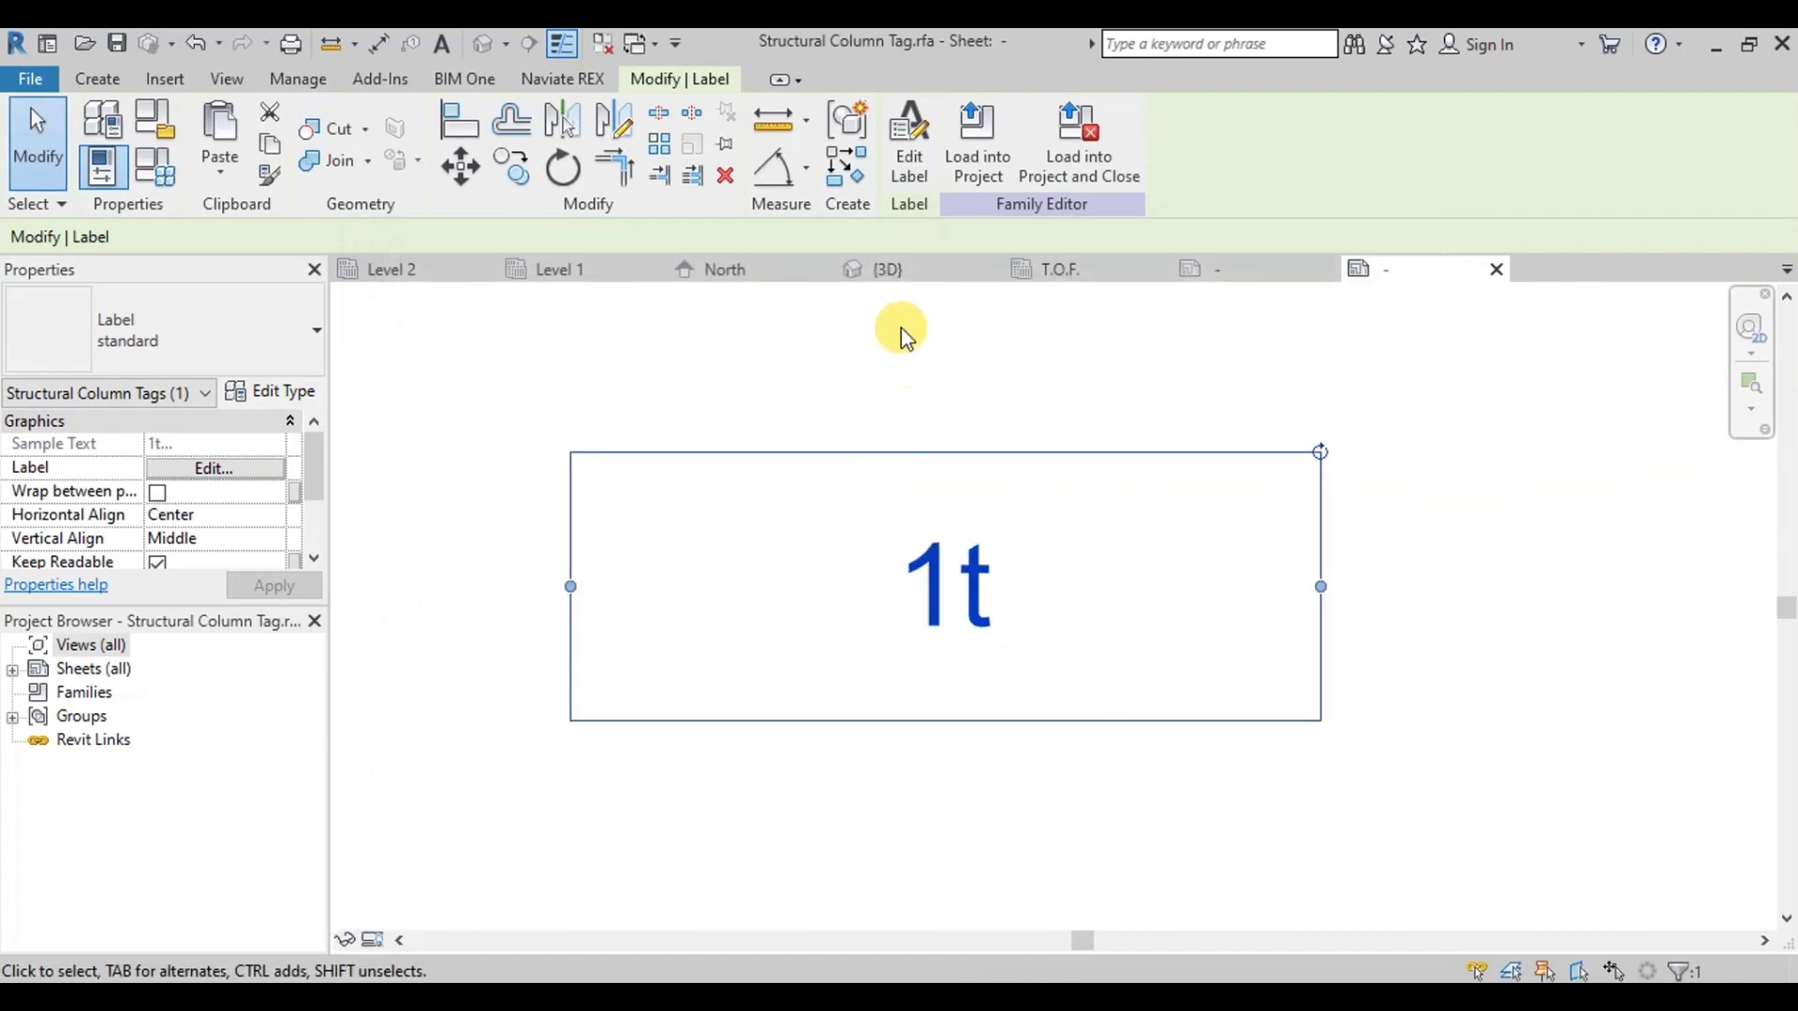
{"action": "left_click", "coordinate": [1064, 156]}
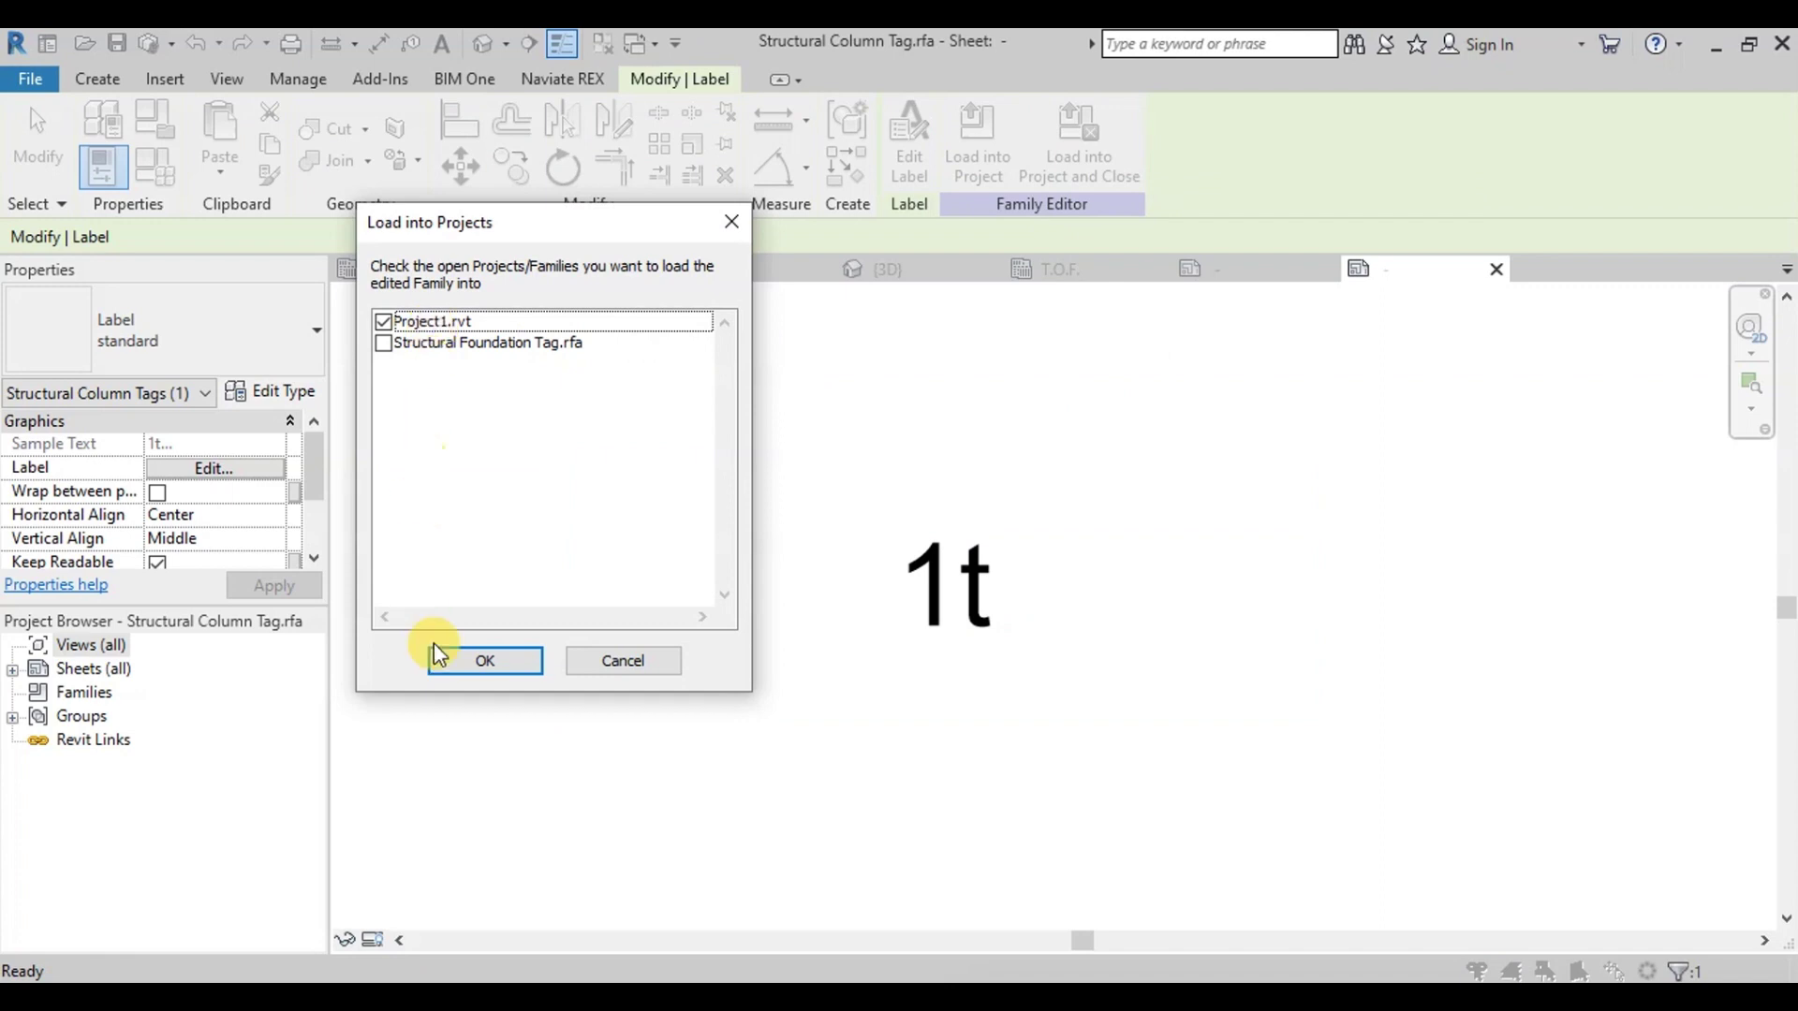
{"action": "left_click", "coordinate": [486, 661]}
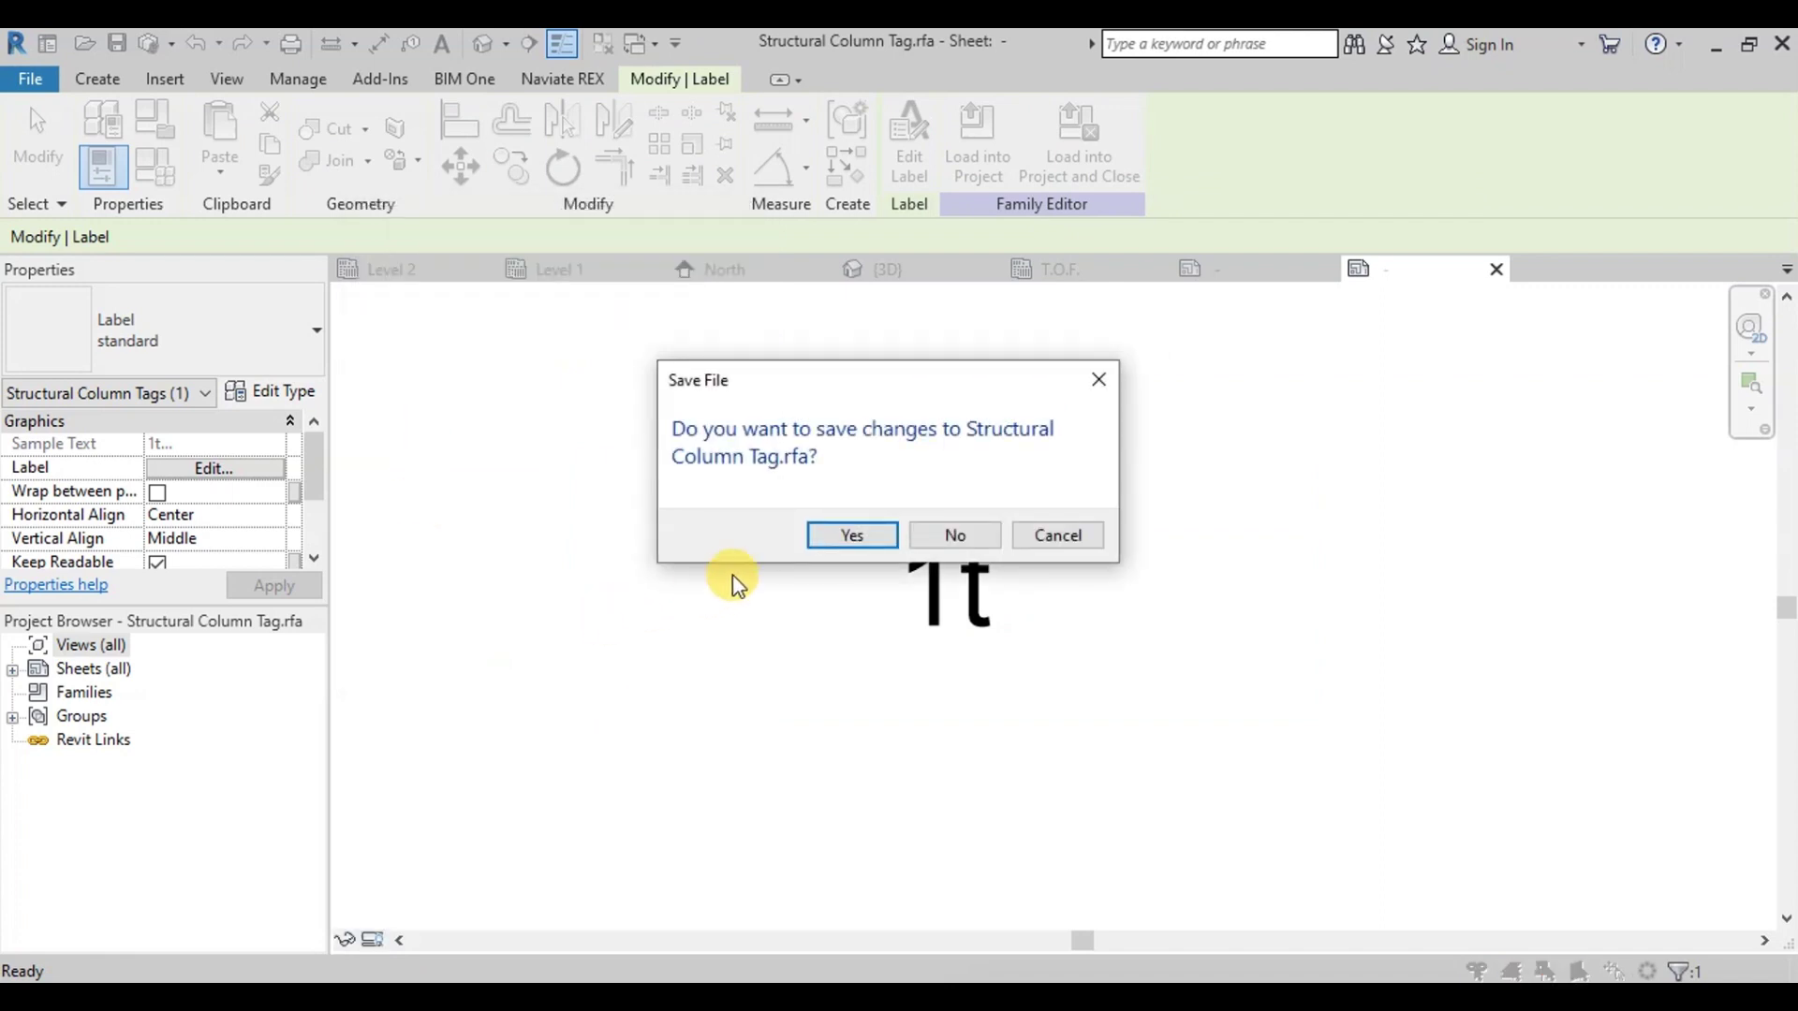
{"action": "left_click", "coordinate": [937, 541]}
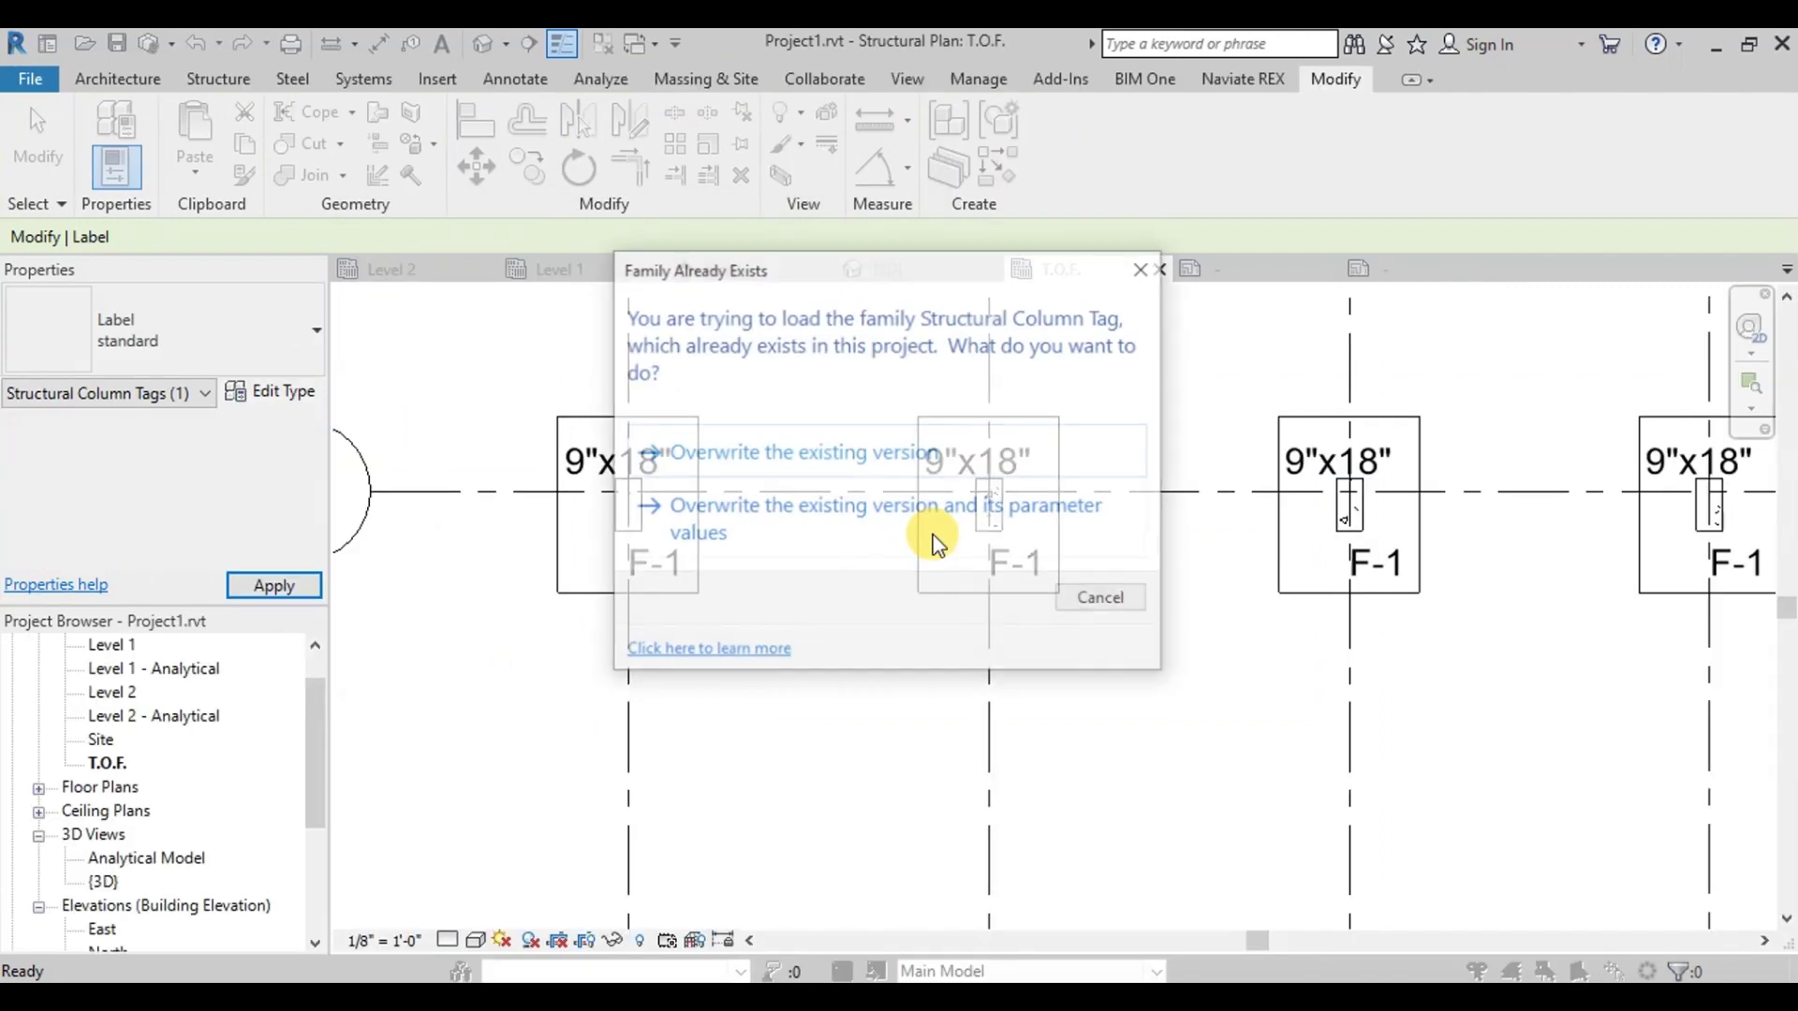
{"action": "left_click", "coordinate": [787, 453]}
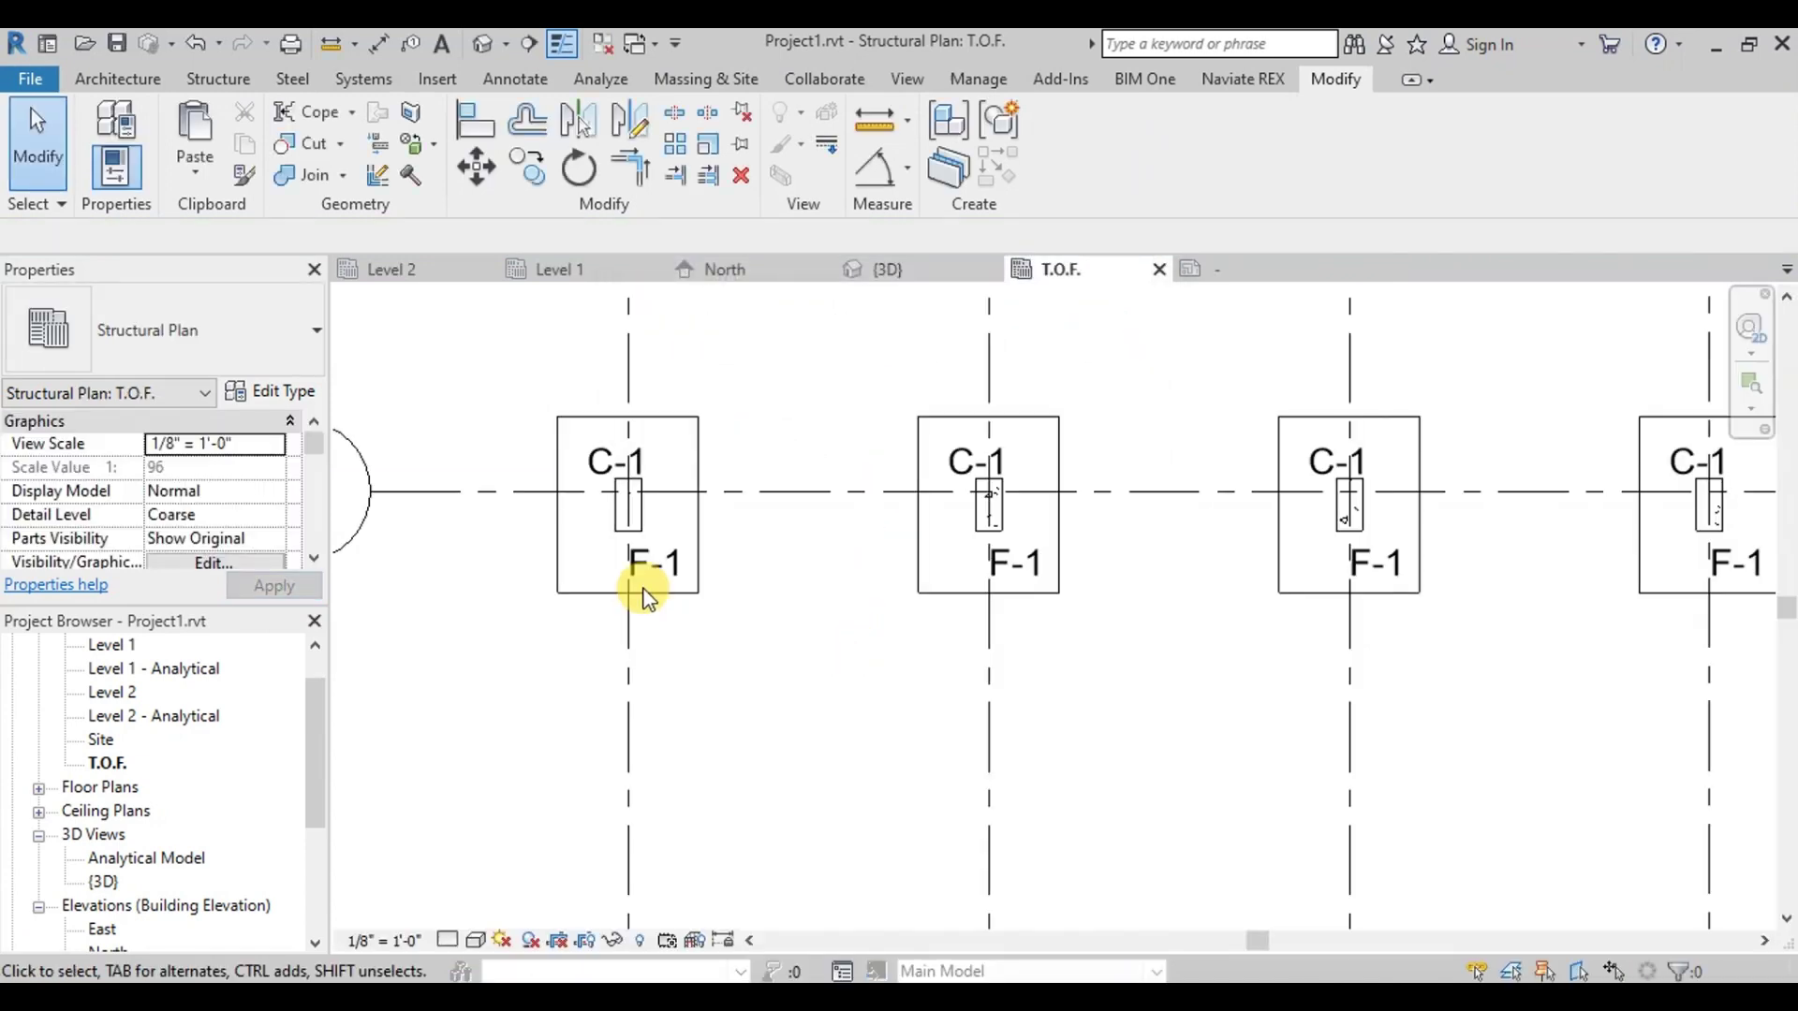
Step: Switch to the Level 1 structural plan
{"action": "scroll", "coordinate": [537, 351], "scroll_direction": "down", "scroll_amount": 3}
{"action": "scroll", "coordinate": [735, 473], "scroll_direction": "down", "scroll_amount": 2}
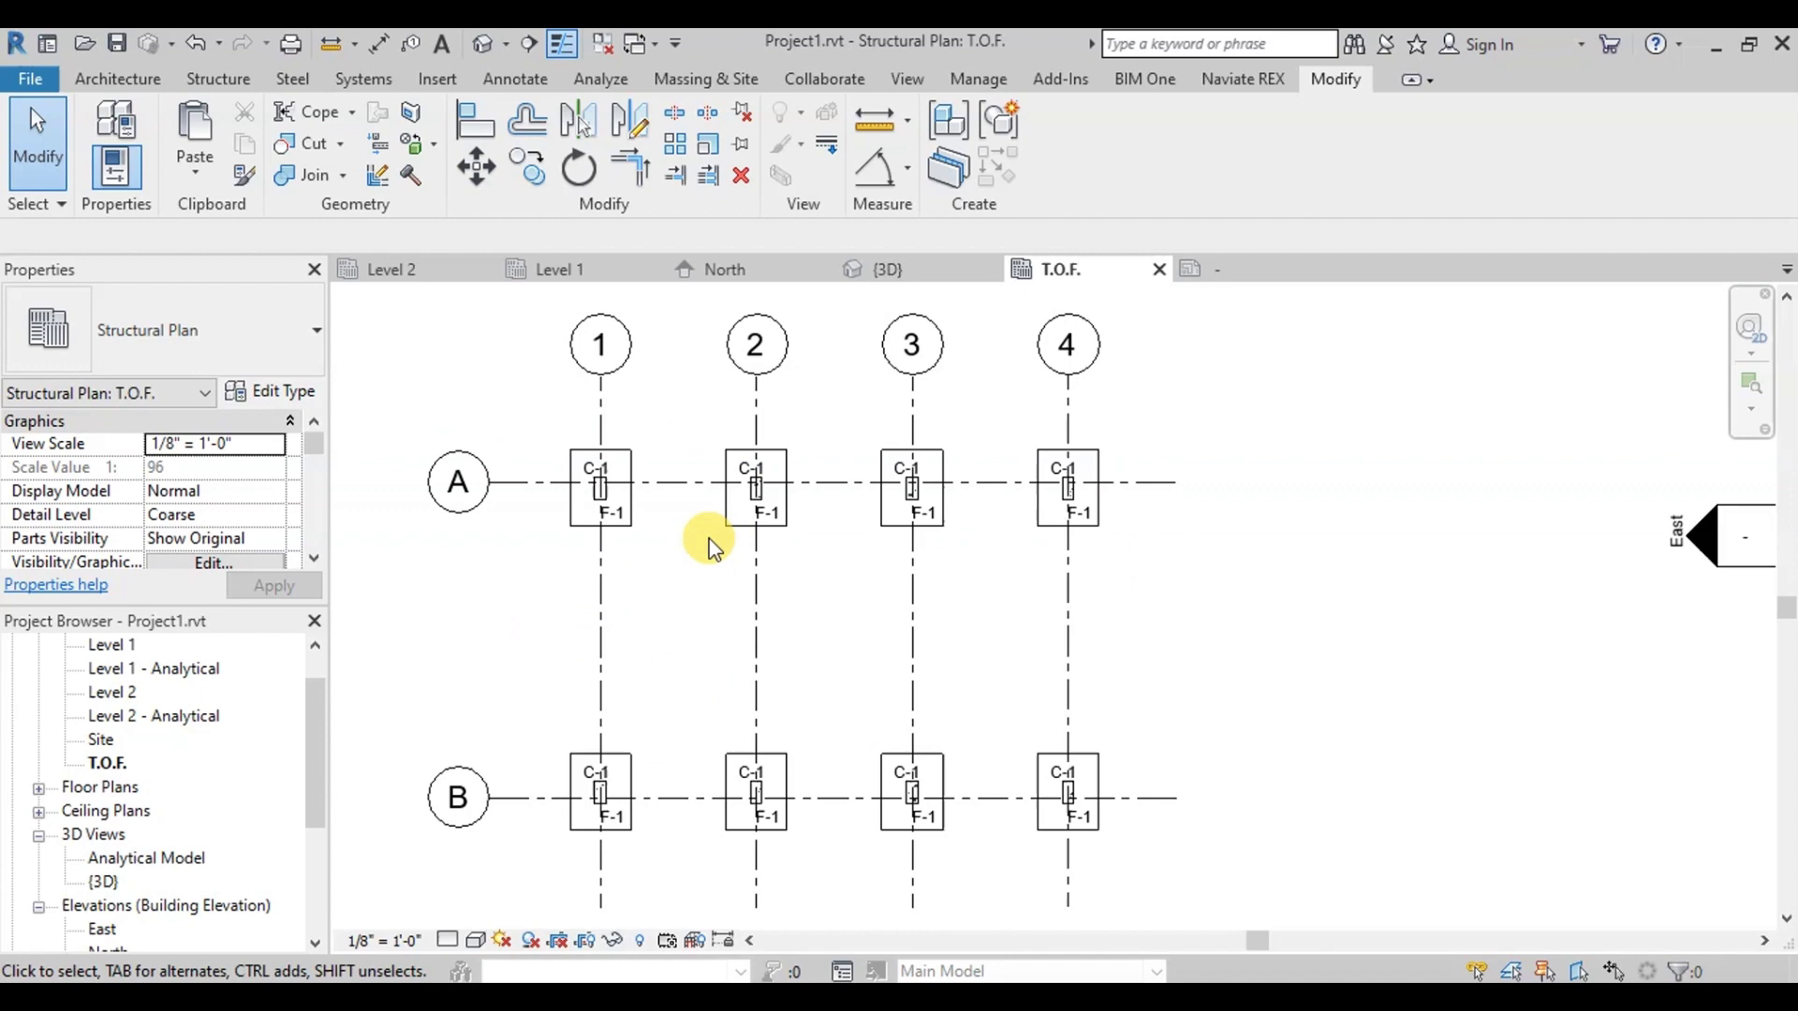
{"action": "left_click", "coordinate": [569, 273]}
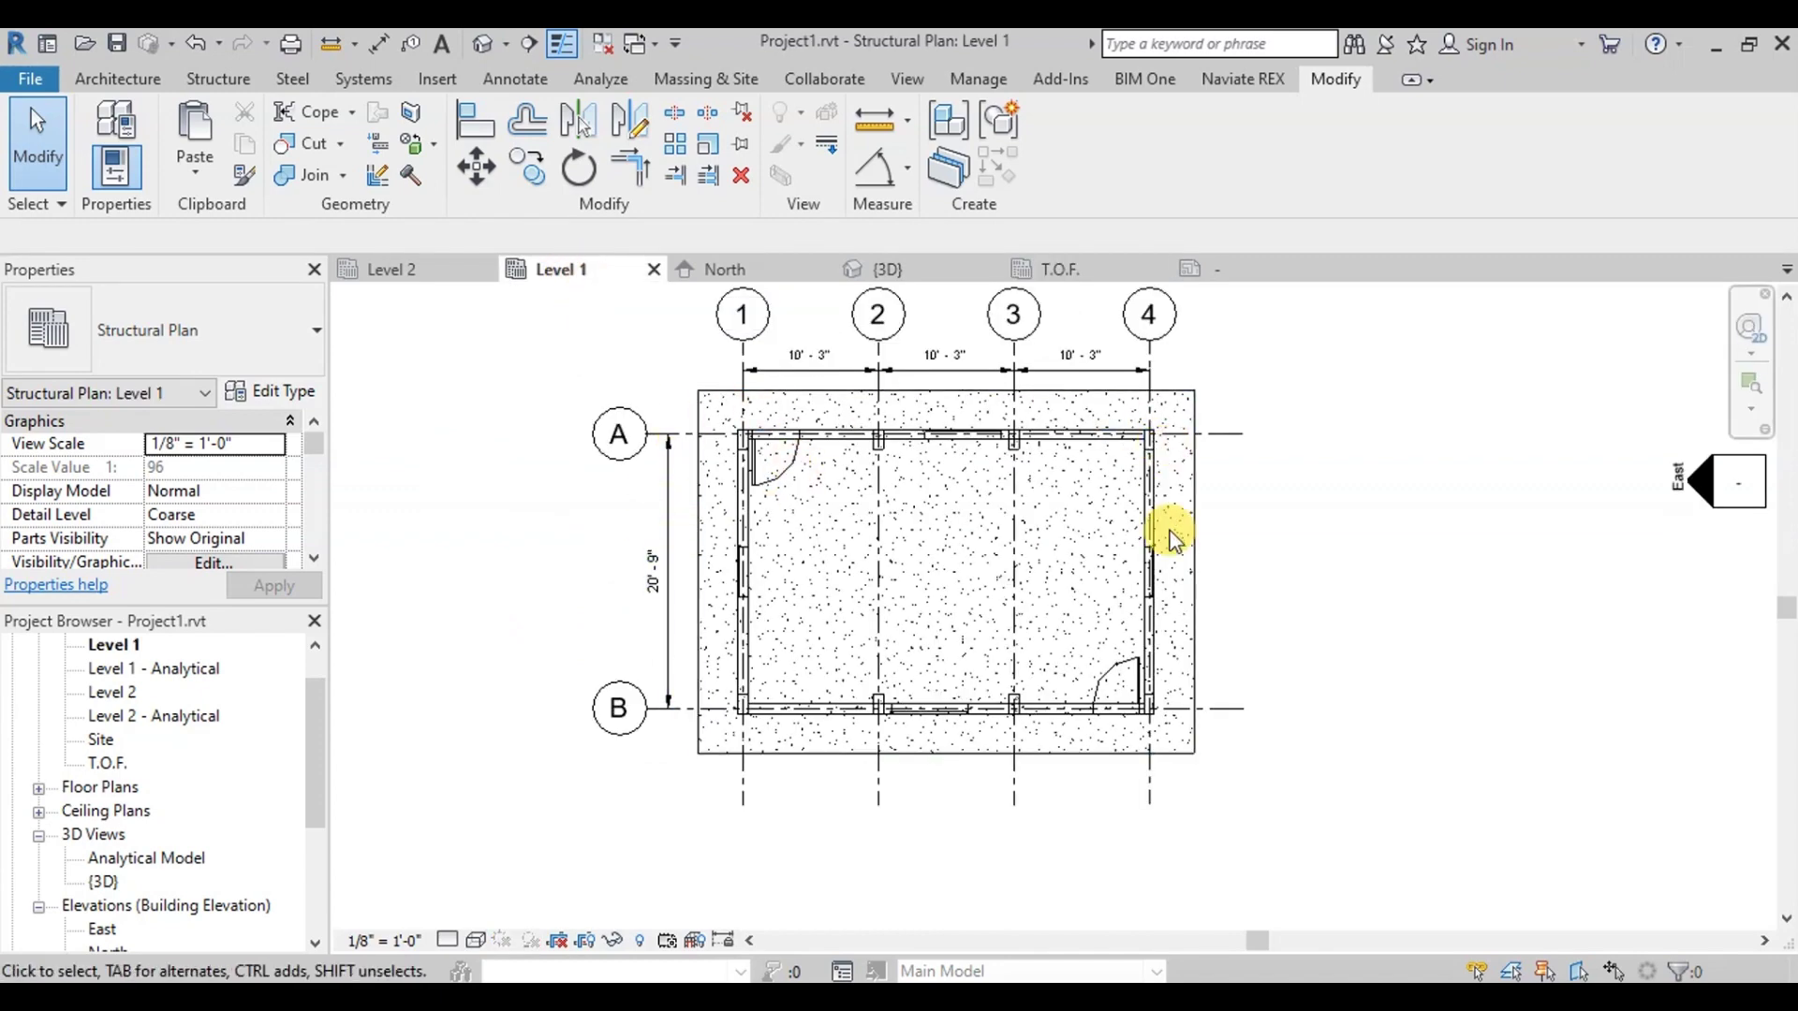
Step: Use Tag All with Structural Framing Tags to label every Level 1 beam 9"X18"
{"action": "scroll", "coordinate": [1067, 524], "scroll_direction": "up", "scroll_amount": 2}
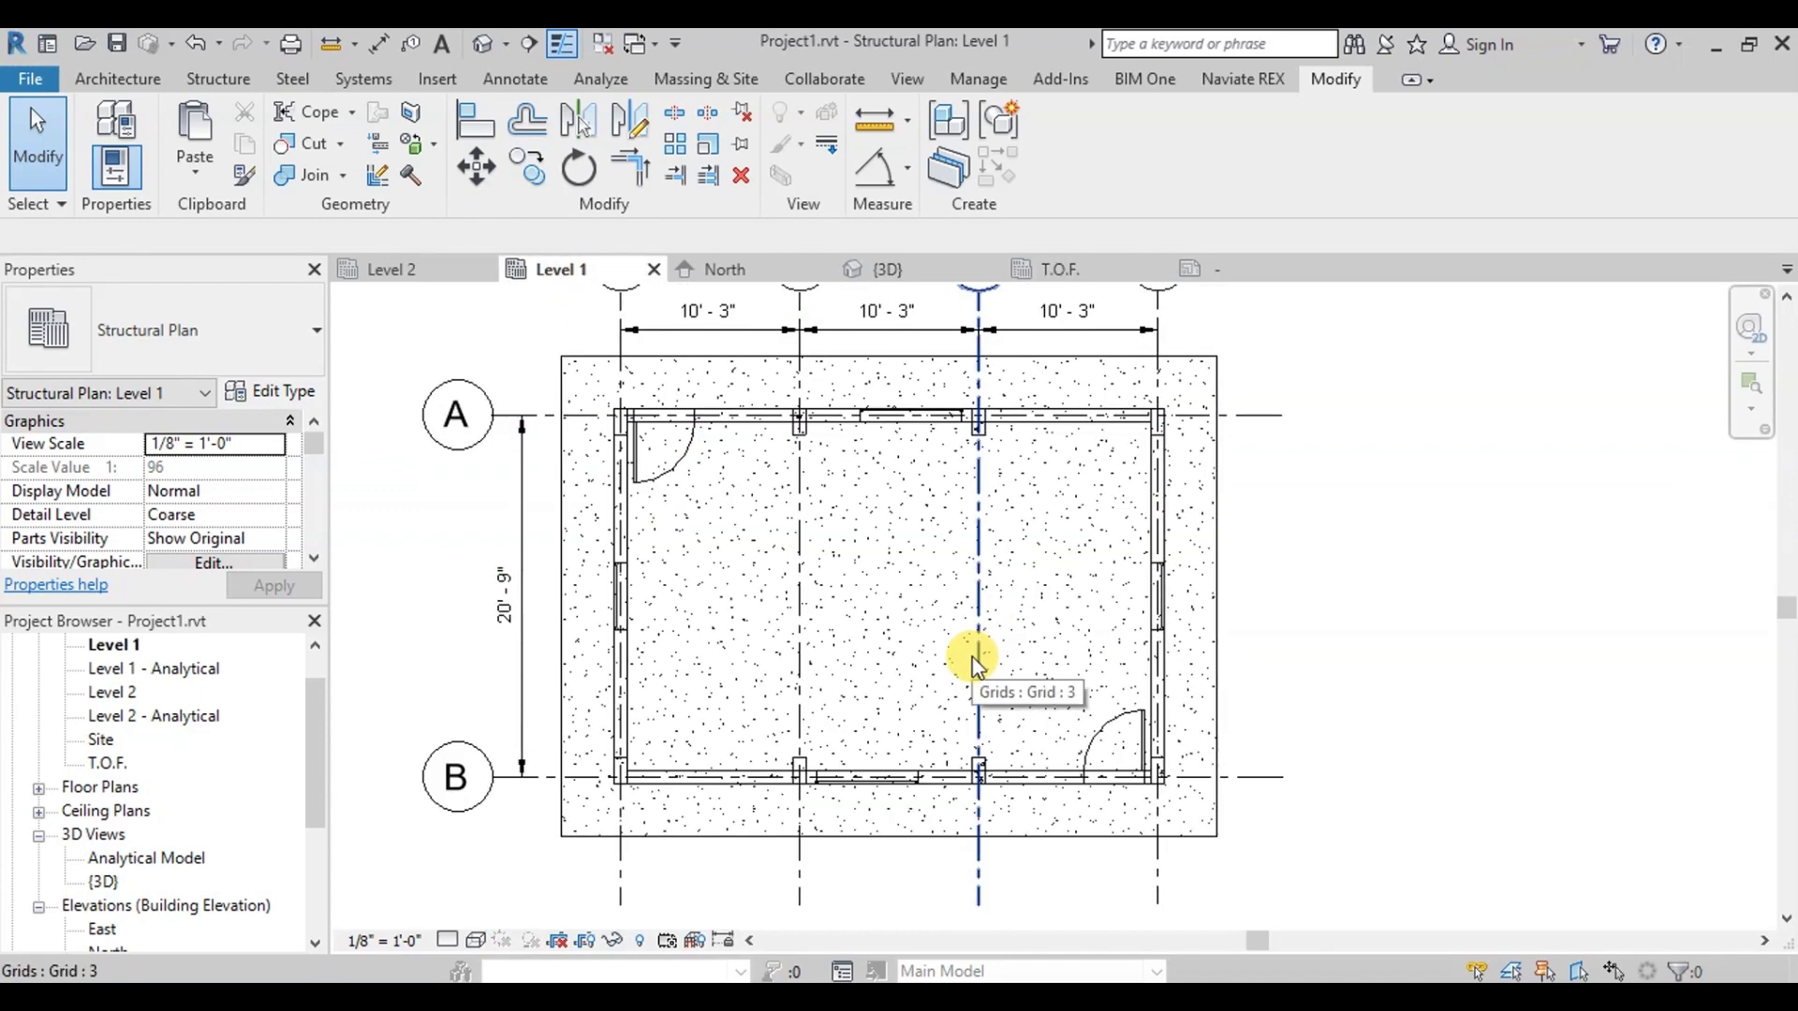
{"action": "left_click", "coordinate": [513, 83]}
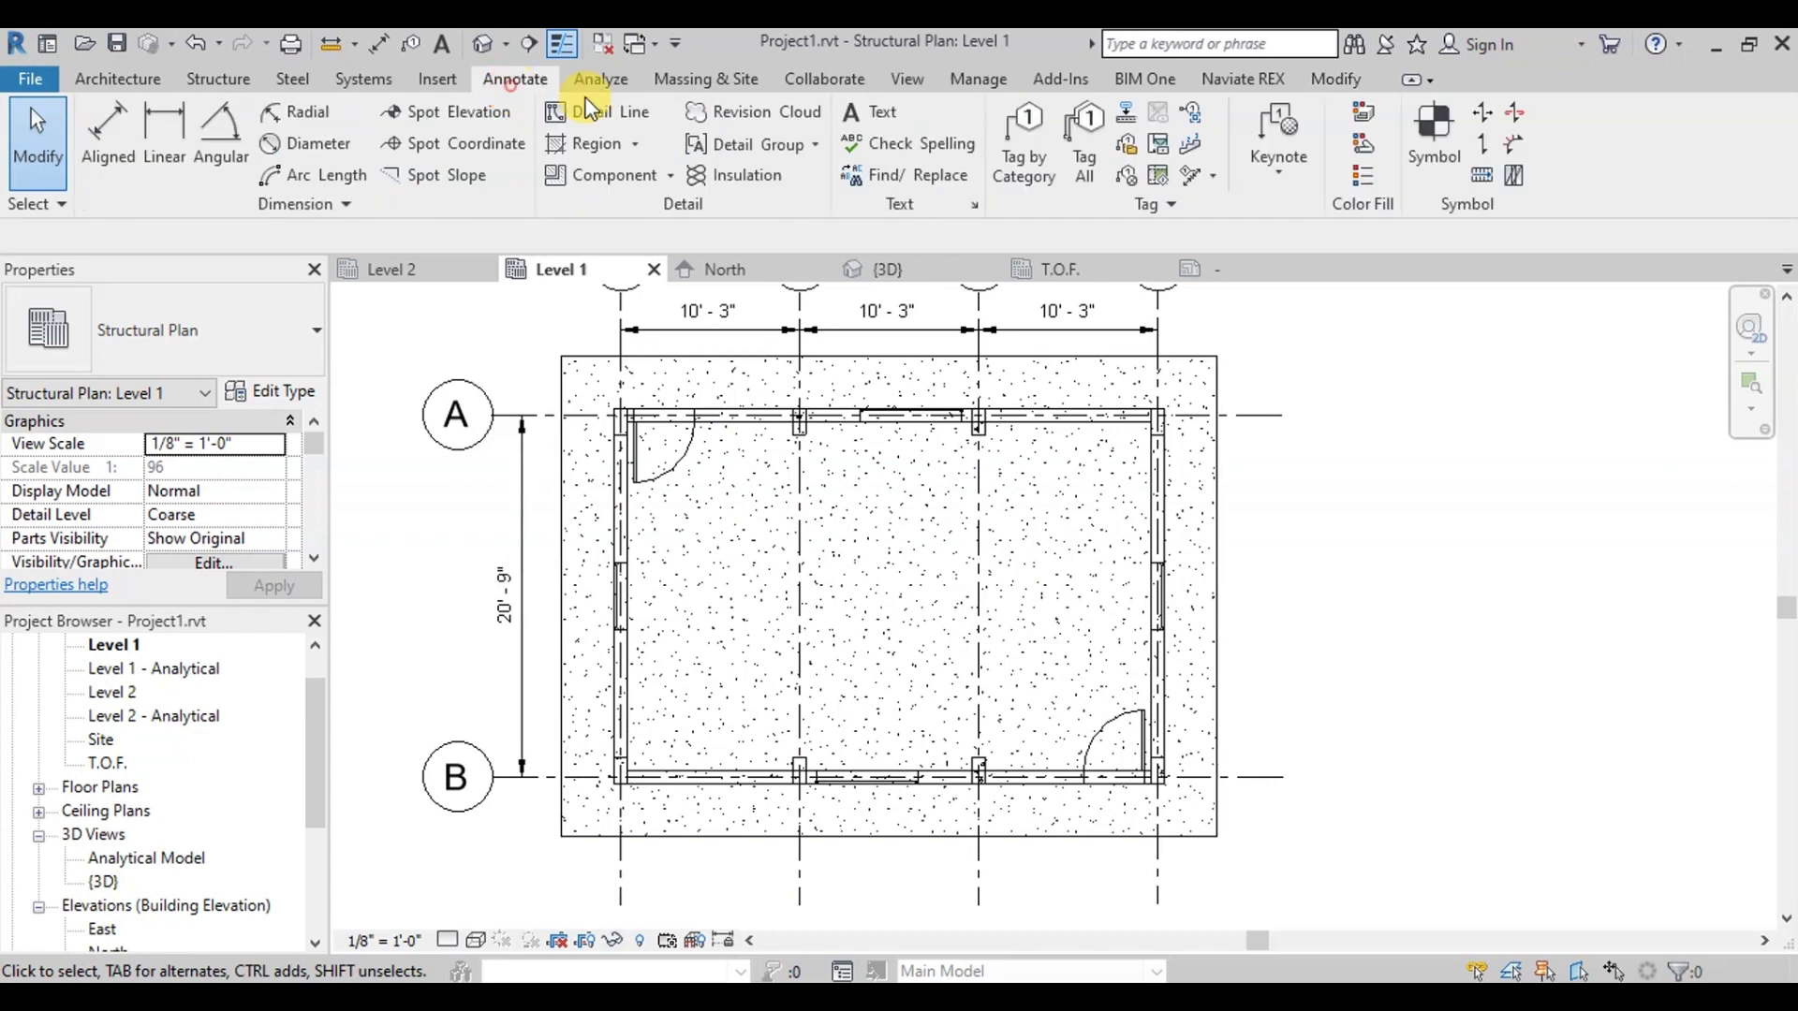
{"action": "left_click", "coordinate": [1089, 164]}
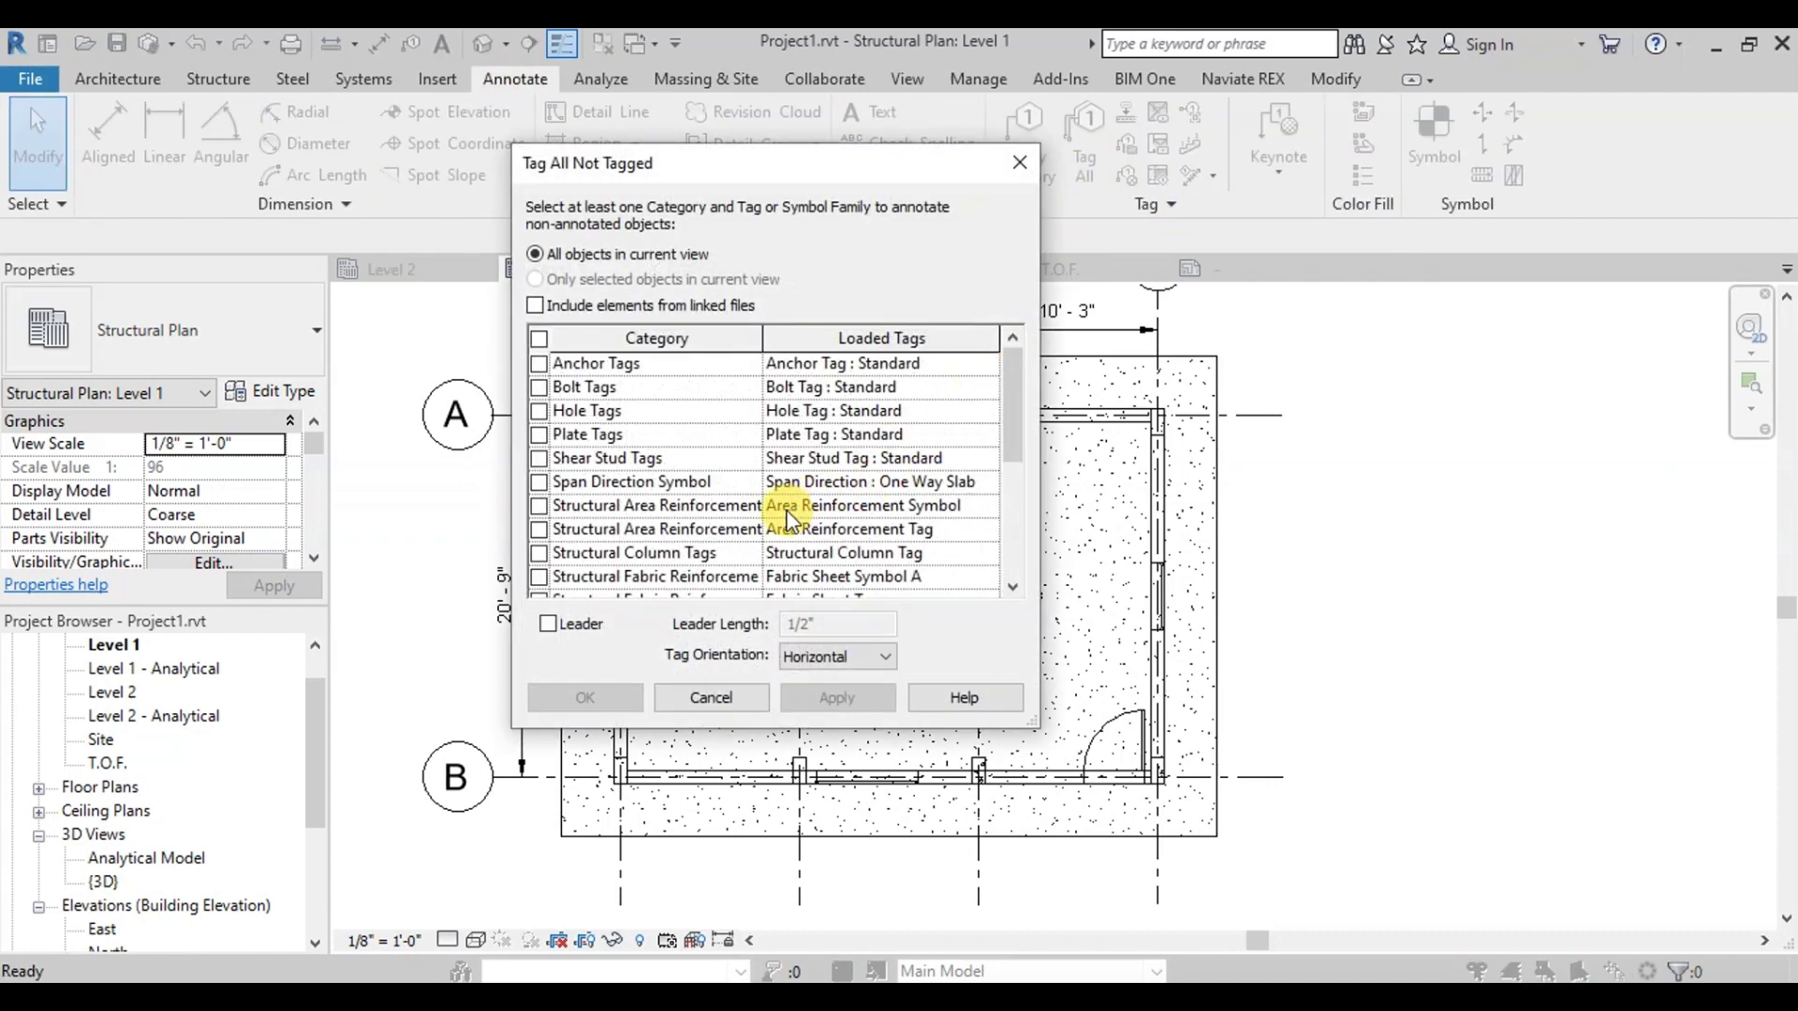
{"action": "scroll", "coordinate": [786, 509], "scroll_direction": "down", "scroll_amount": 1}
{"action": "left_click", "coordinate": [539, 577]}
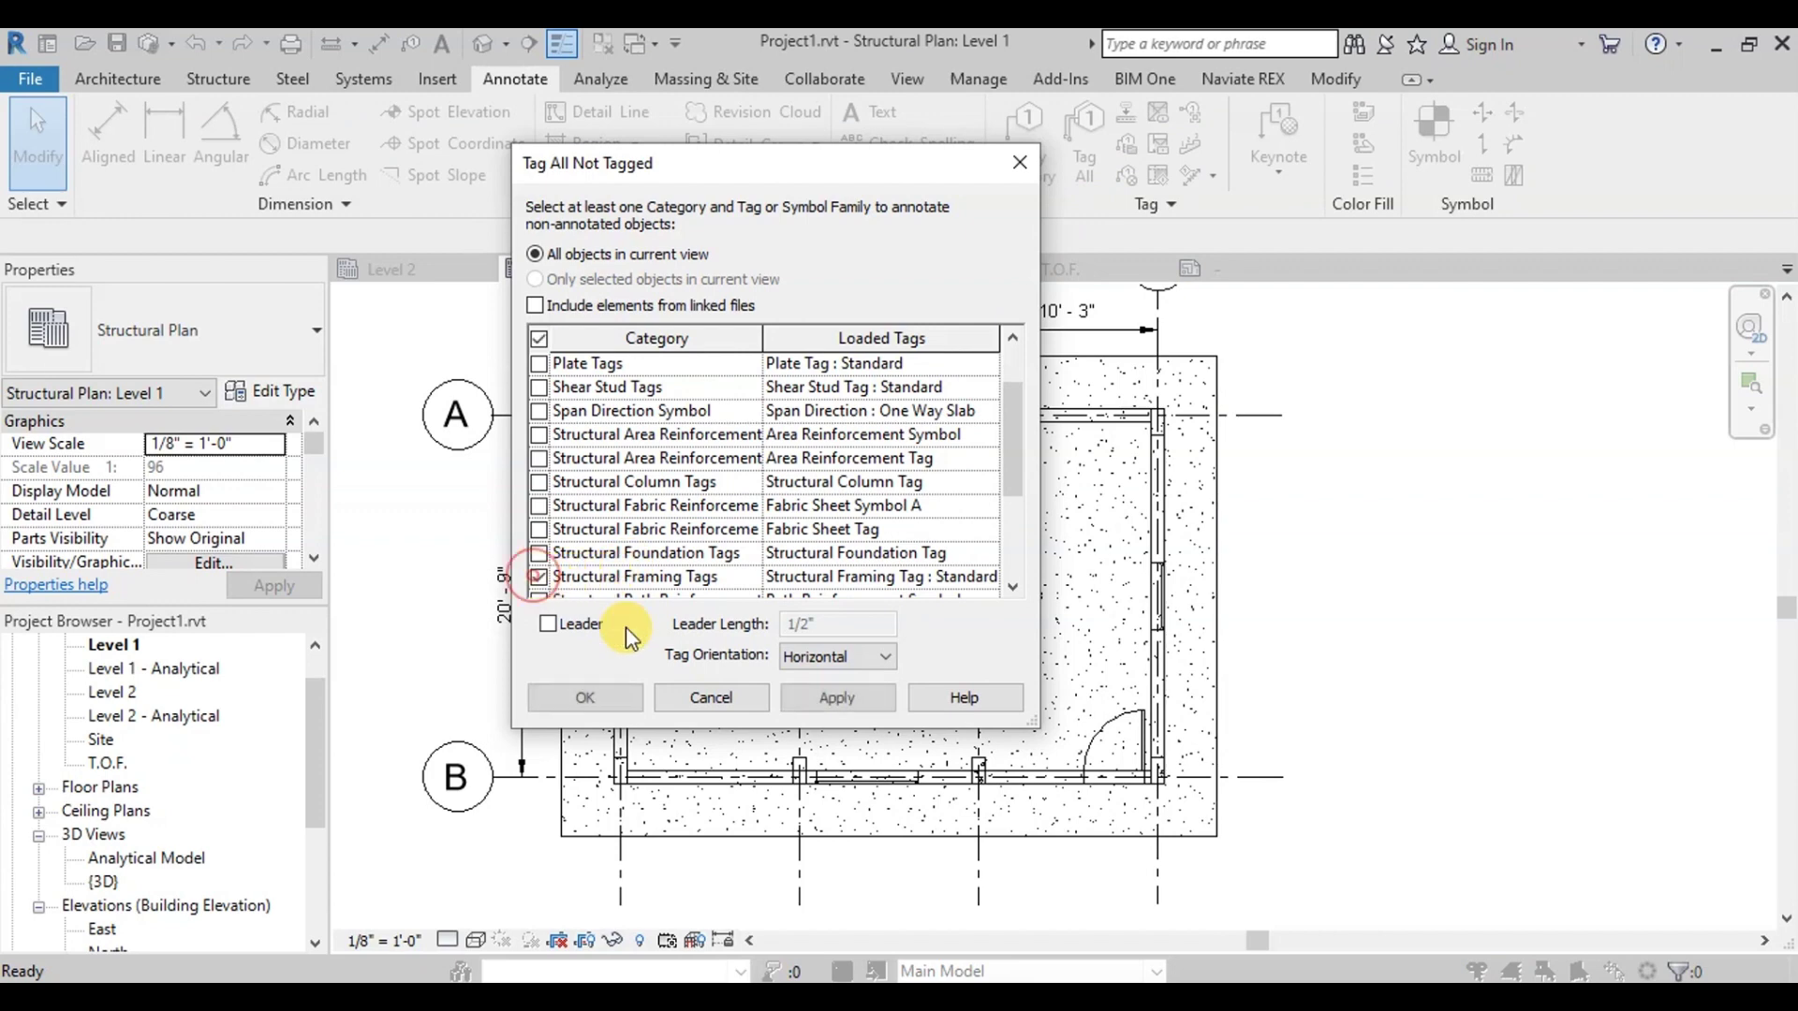
{"action": "left_click", "coordinate": [846, 707]}
{"action": "left_click", "coordinate": [609, 693]}
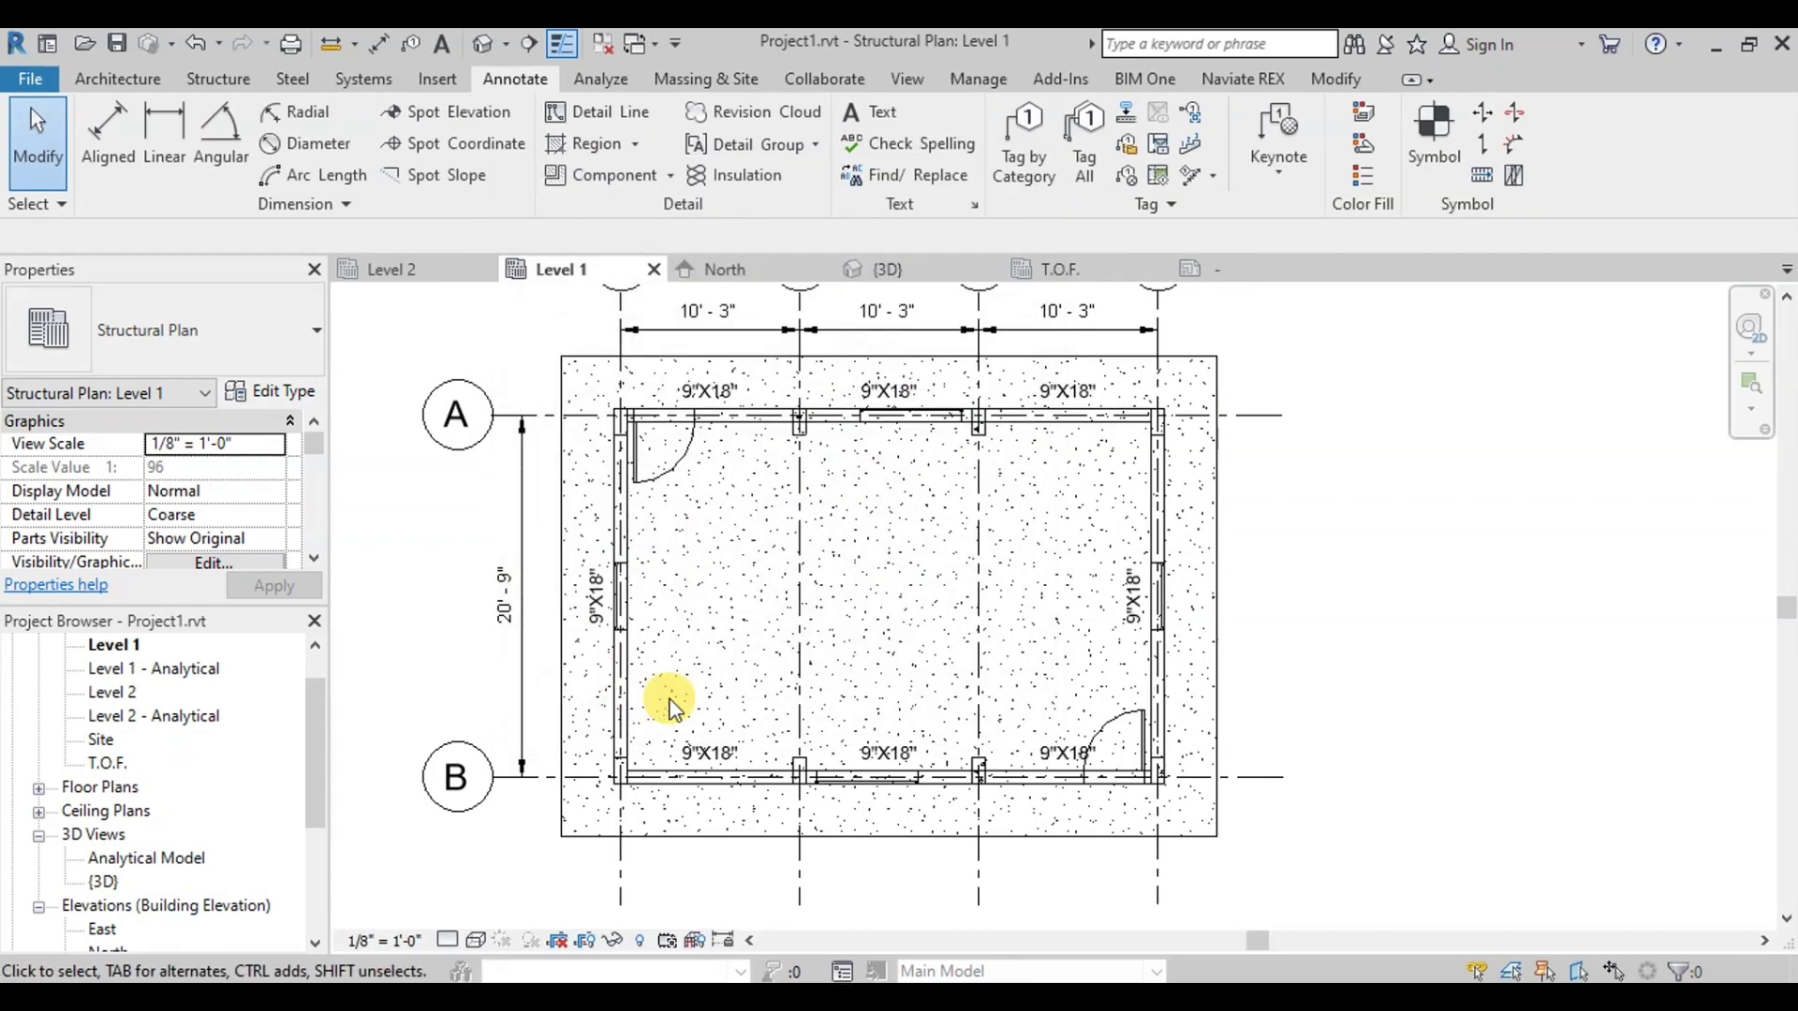
Step: Open a 9"X18" beam tag's family for editing and select its label
{"action": "left_click", "coordinate": [719, 390]}
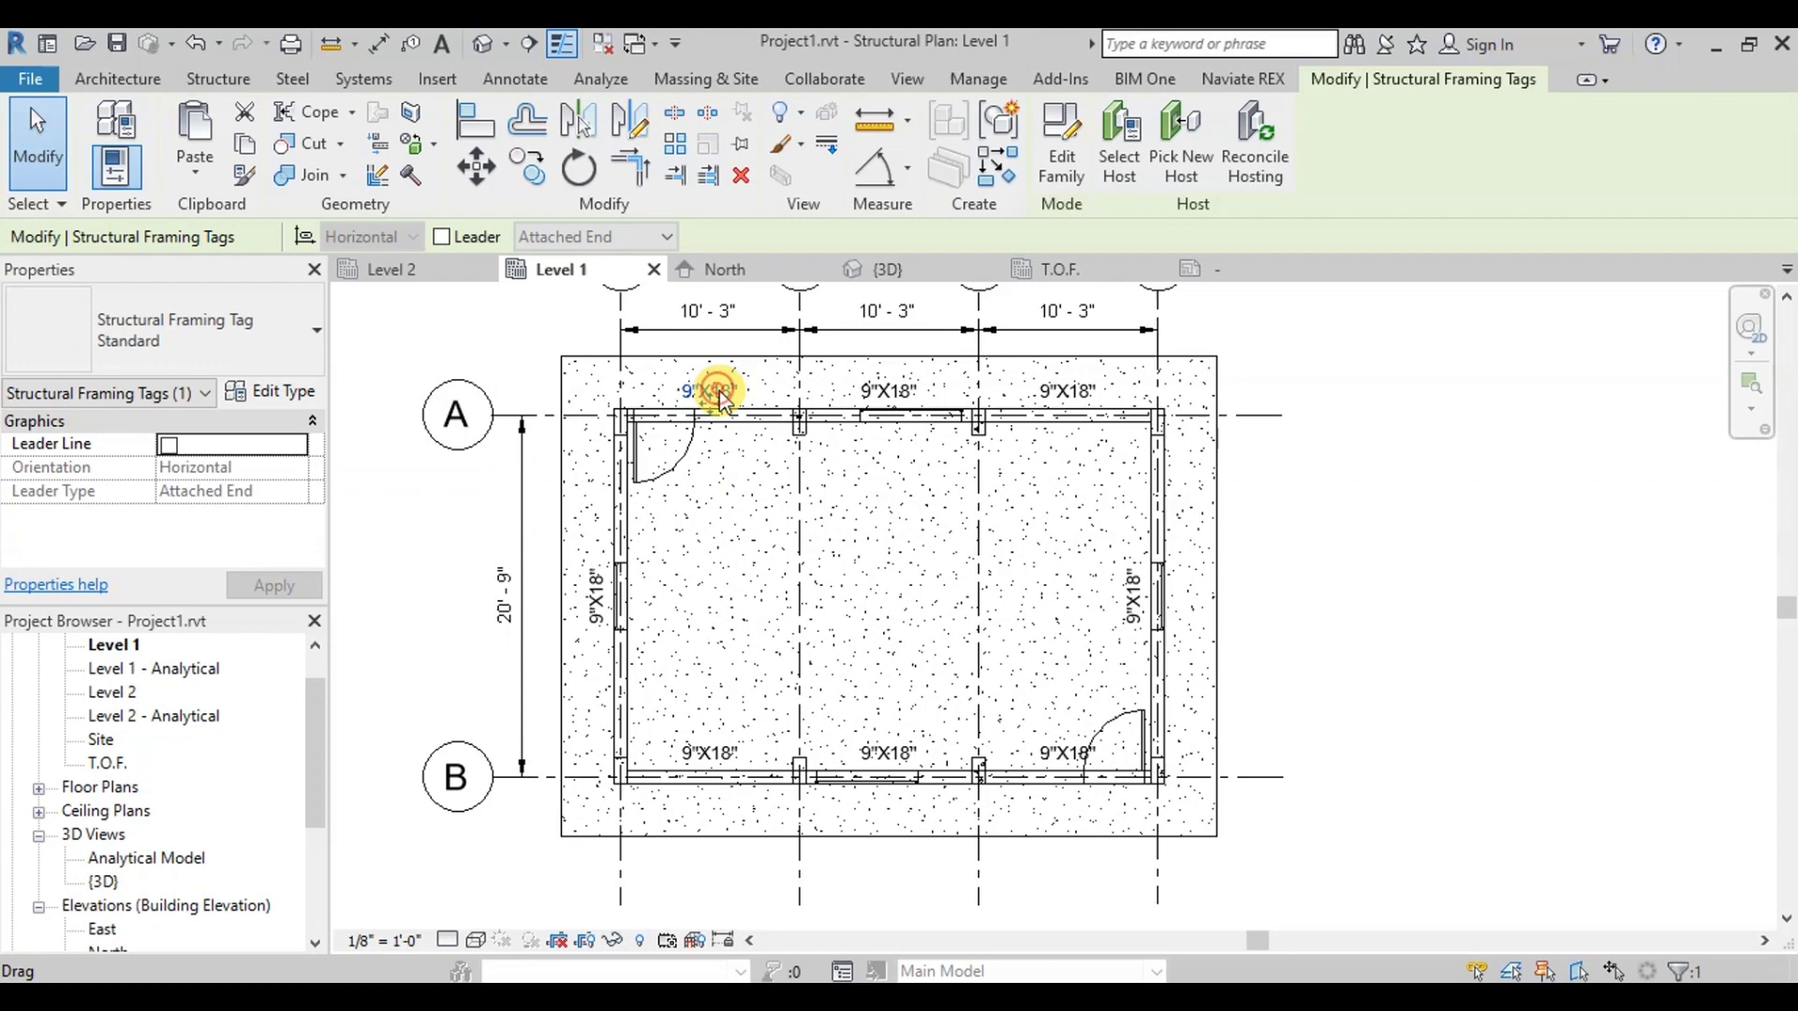
{"action": "left_click", "coordinate": [1062, 192]}
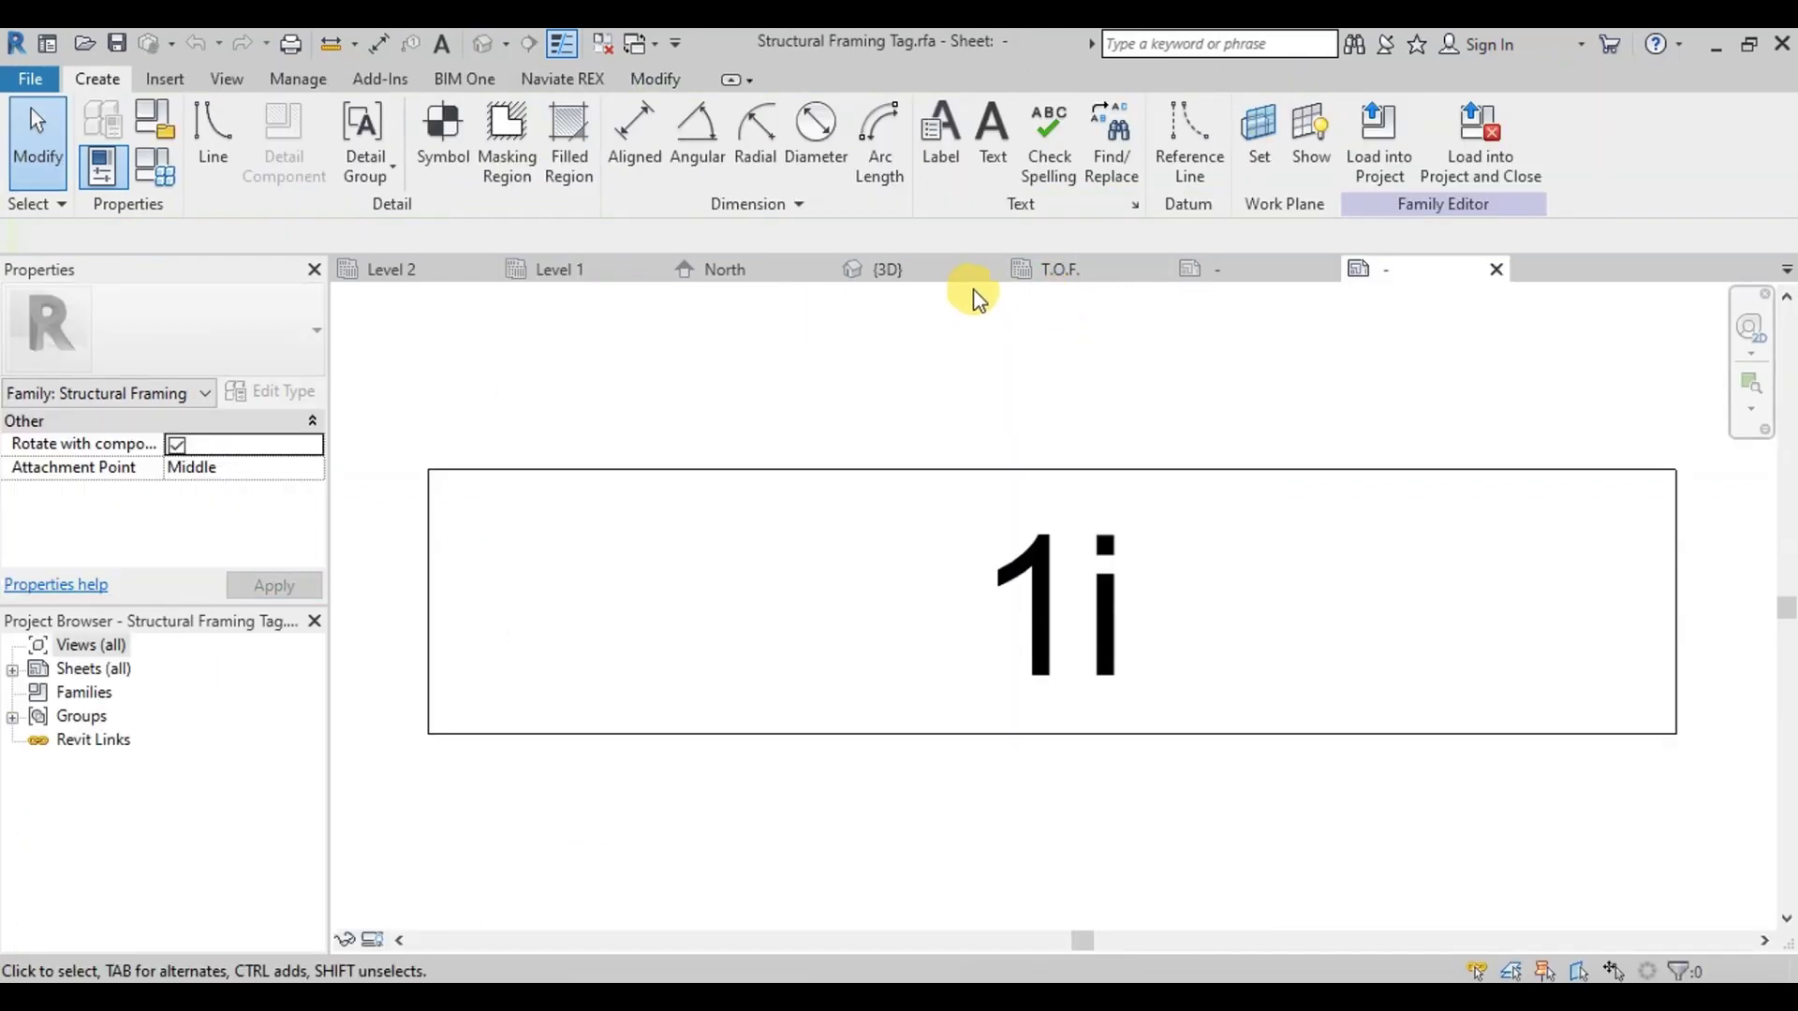
{"action": "left_click", "coordinate": [1056, 570]}
Step: Change the beam tag label to show Type Mark instead of Type Name
{"action": "left_click", "coordinate": [907, 165]}
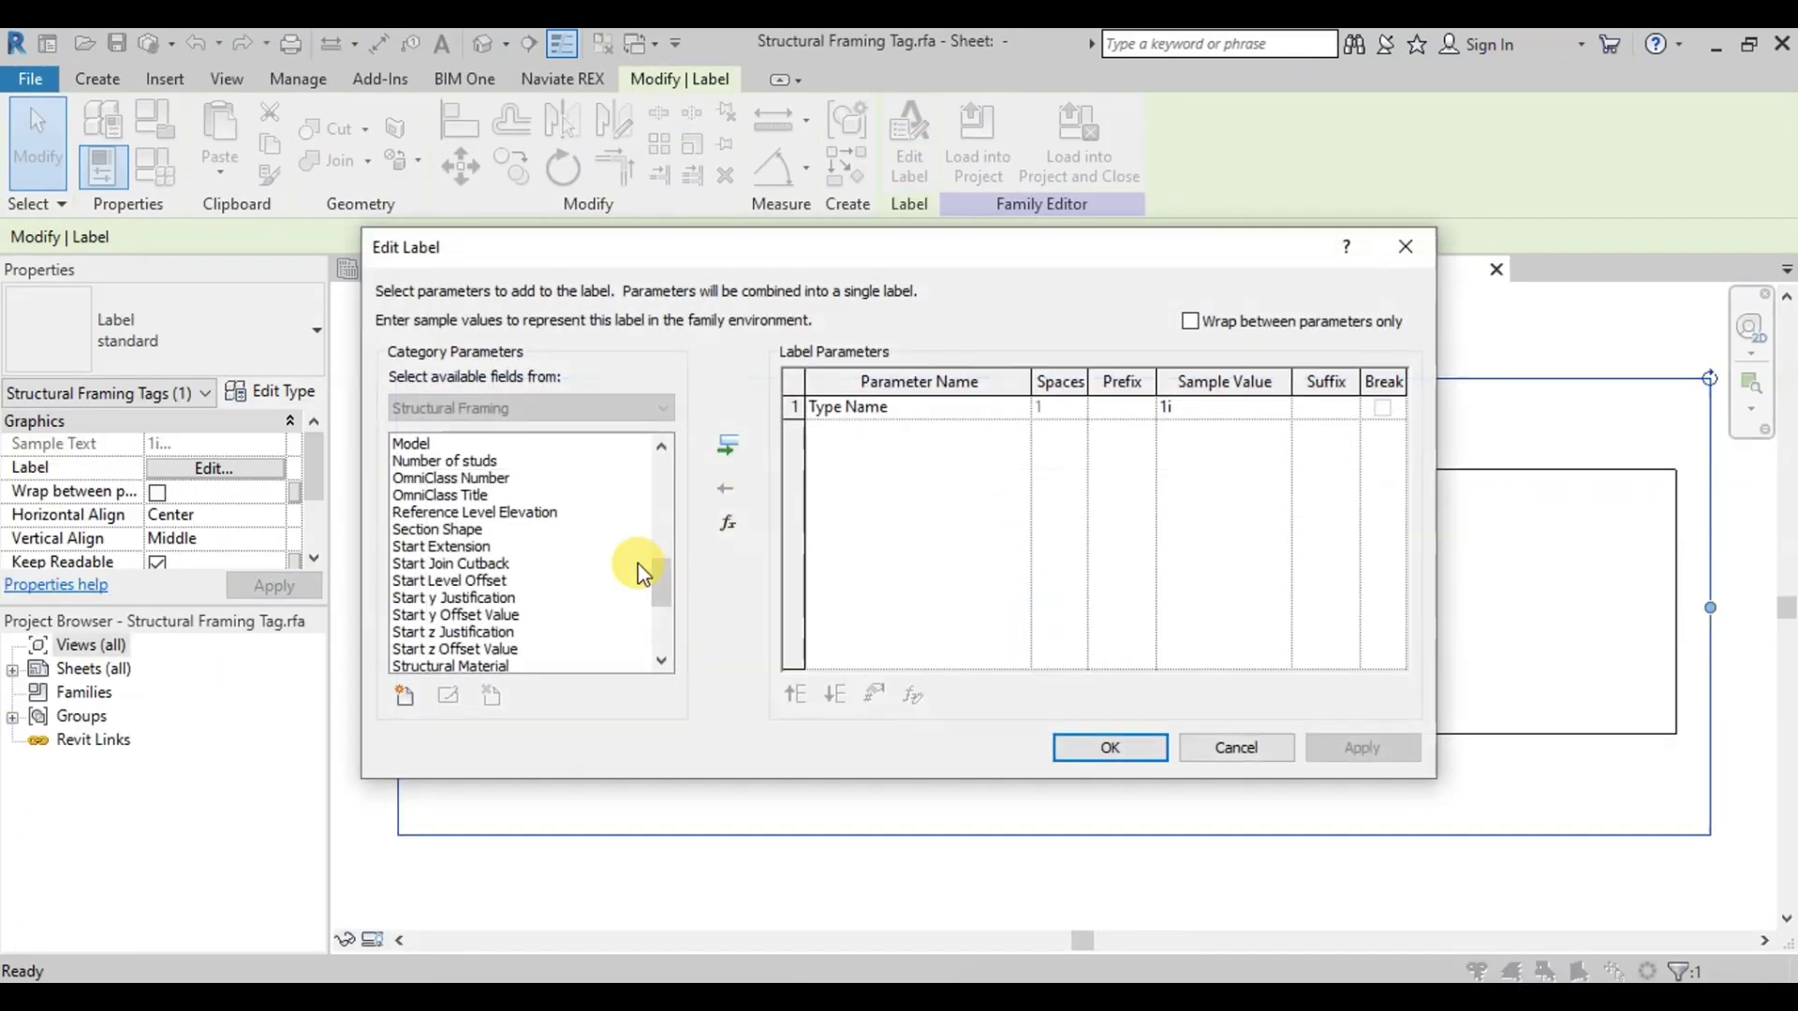
{"action": "scroll", "coordinate": [599, 573], "scroll_direction": "down", "scroll_amount": 10}
{"action": "double_click", "coordinate": [427, 531]}
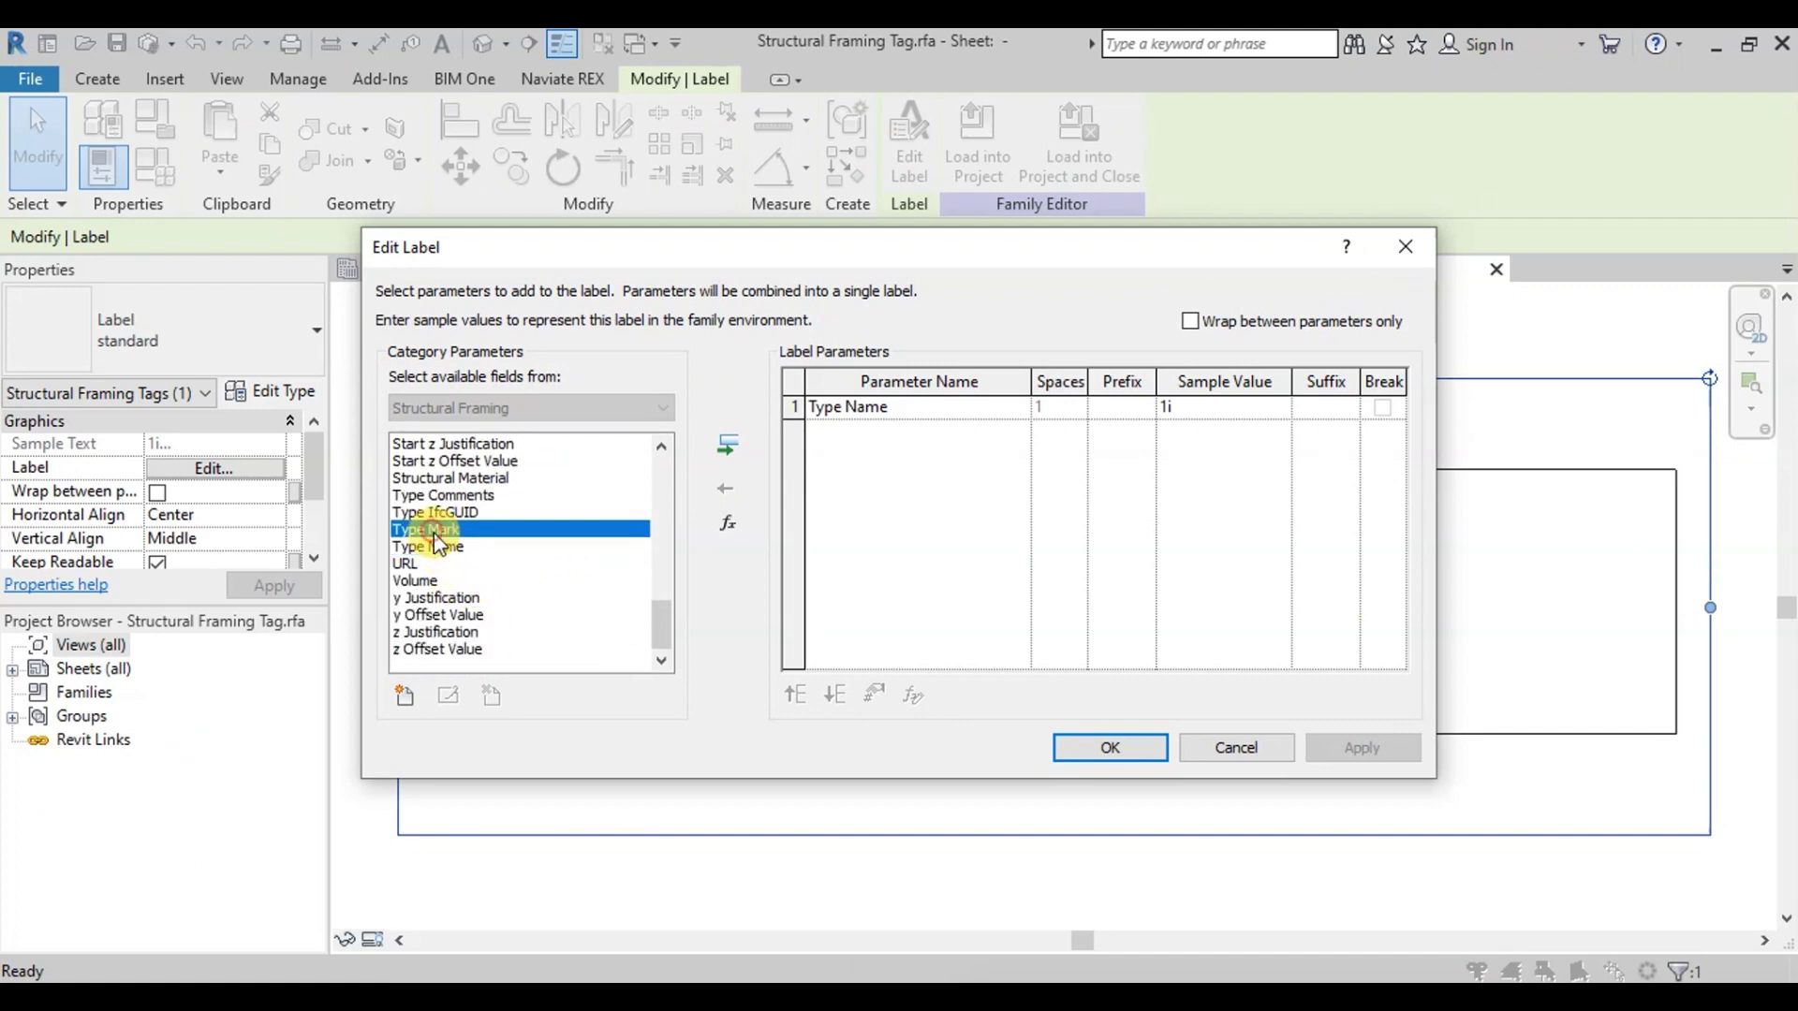
{"action": "left_click", "coordinate": [793, 405]}
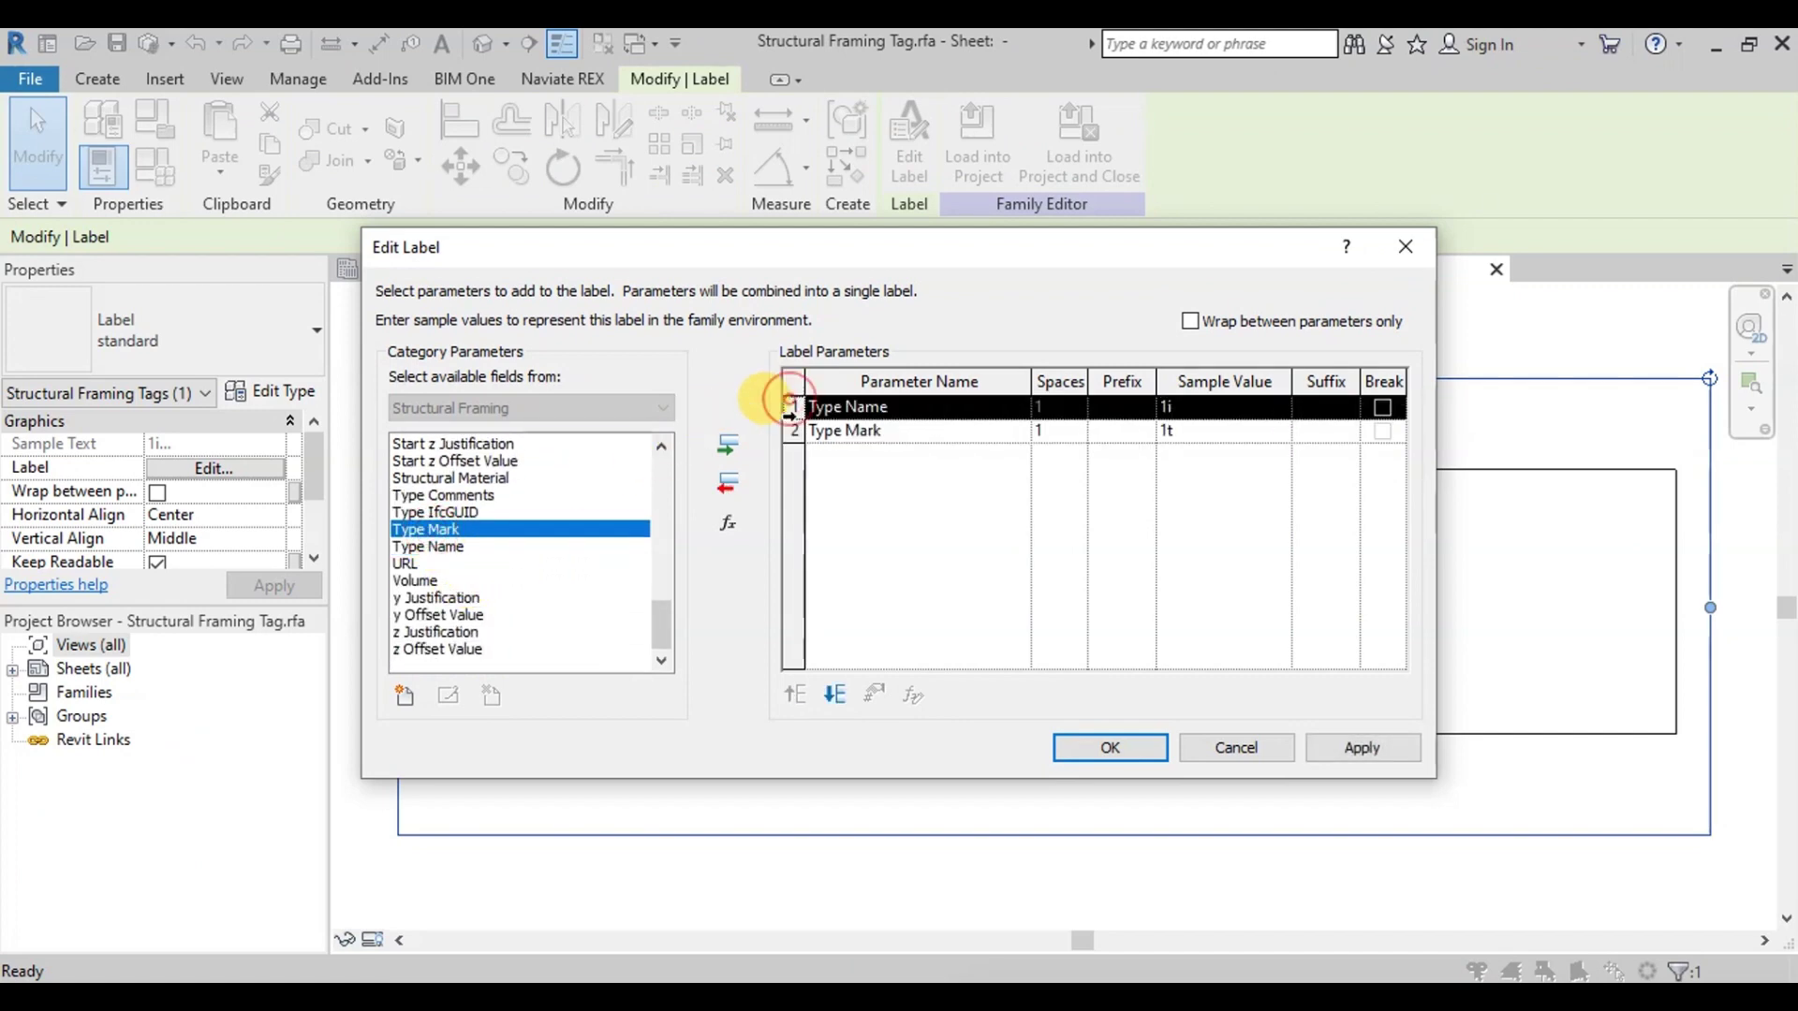
{"action": "left_click", "coordinate": [728, 483]}
{"action": "left_click", "coordinate": [1345, 746]}
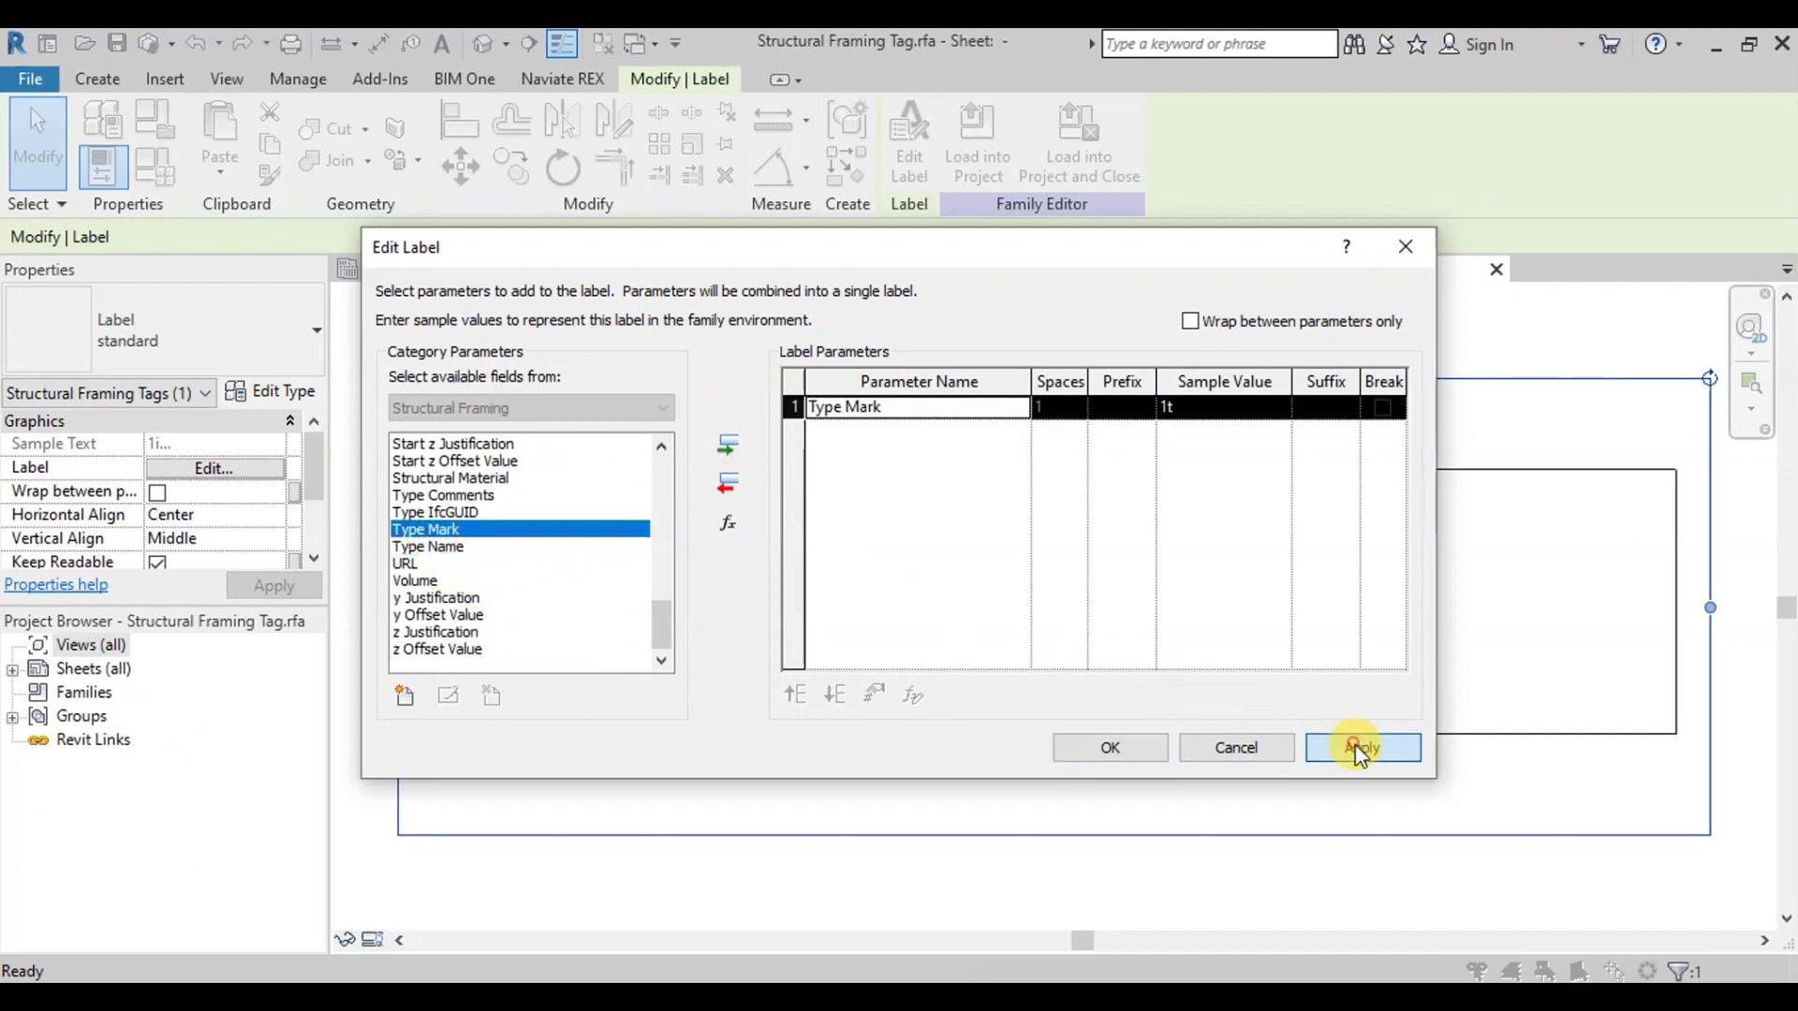
{"action": "left_click", "coordinate": [1120, 751]}
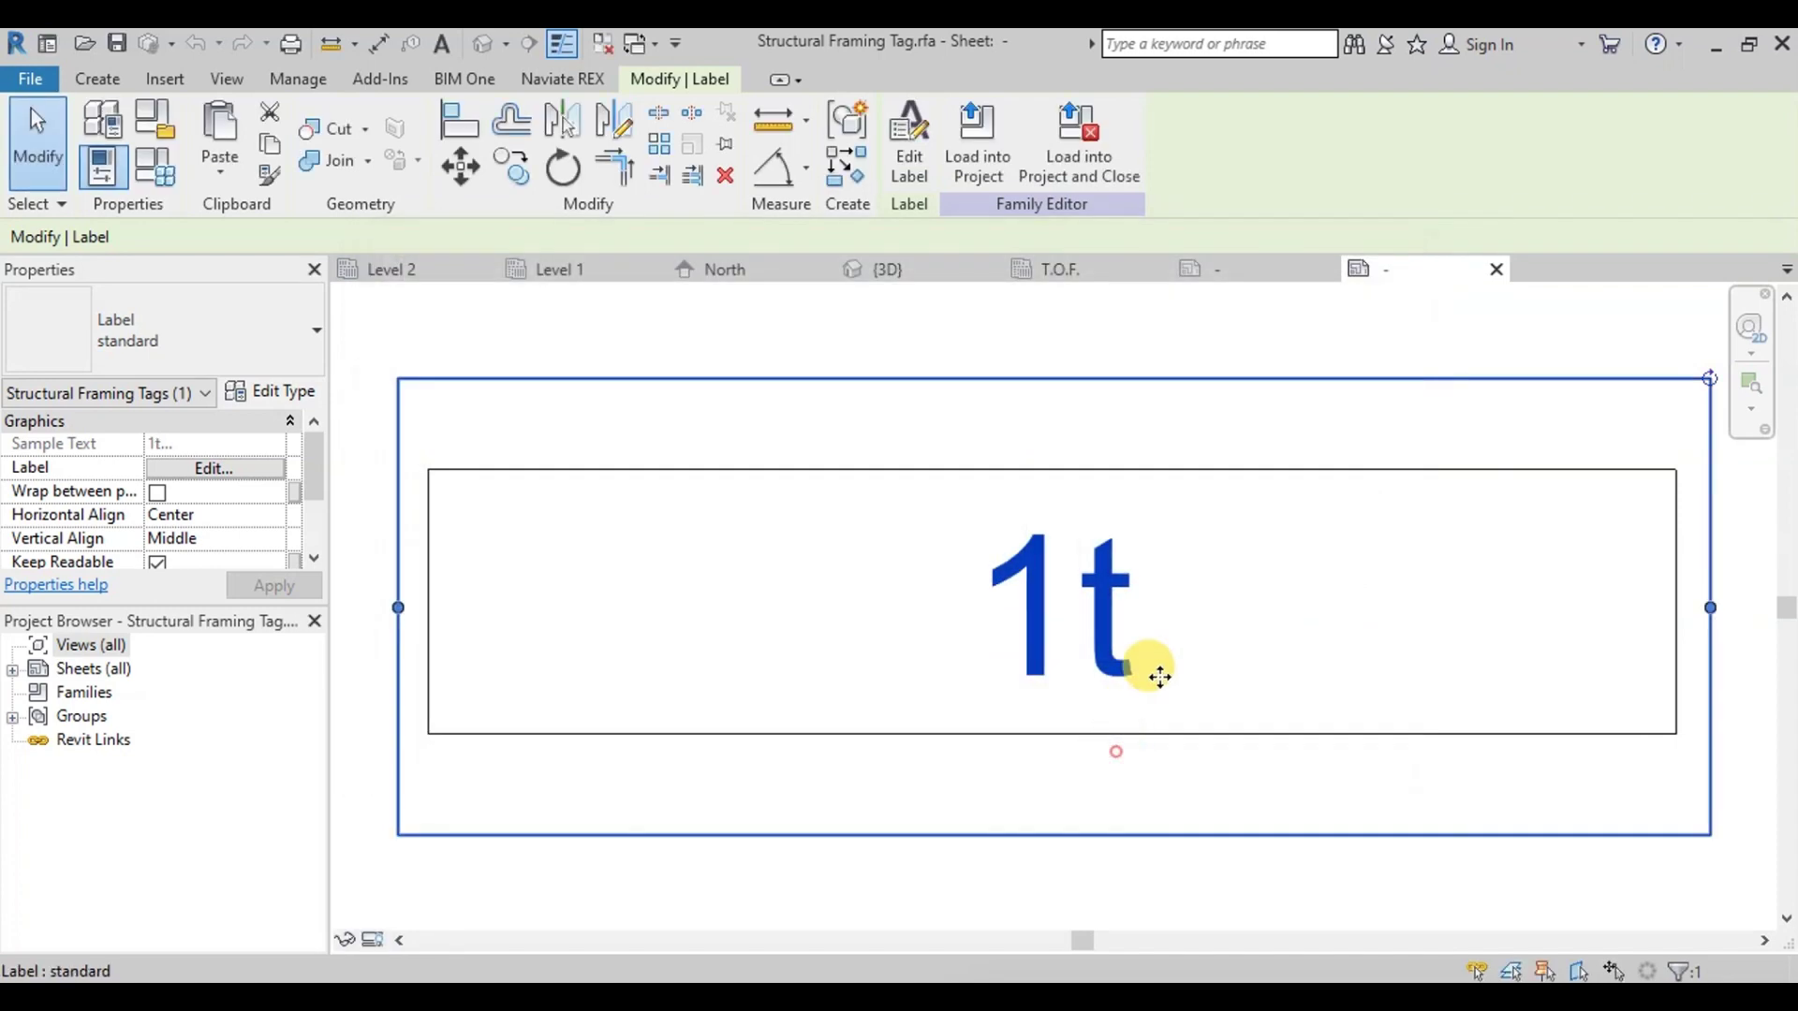
Step: Load the family into Project1.rvt without saving the file, overwriting the existing version
{"action": "left_click", "coordinate": [1074, 166]}
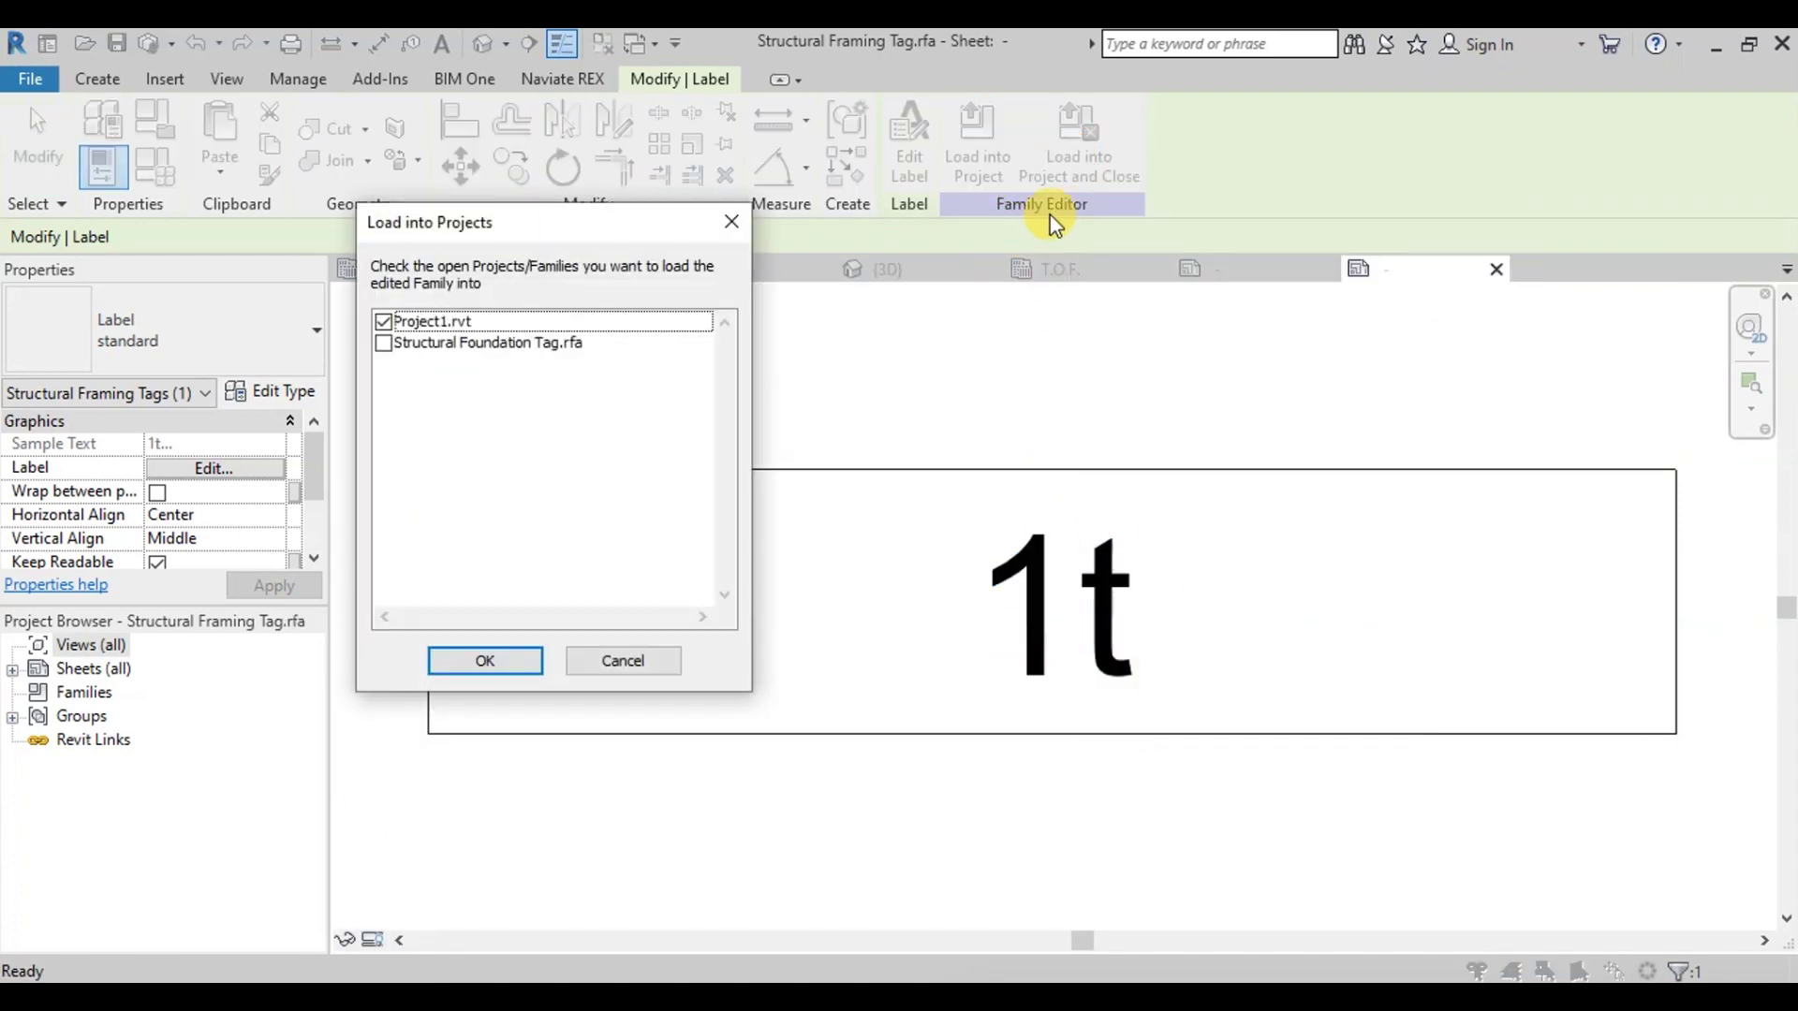
{"action": "left_click", "coordinate": [501, 665]}
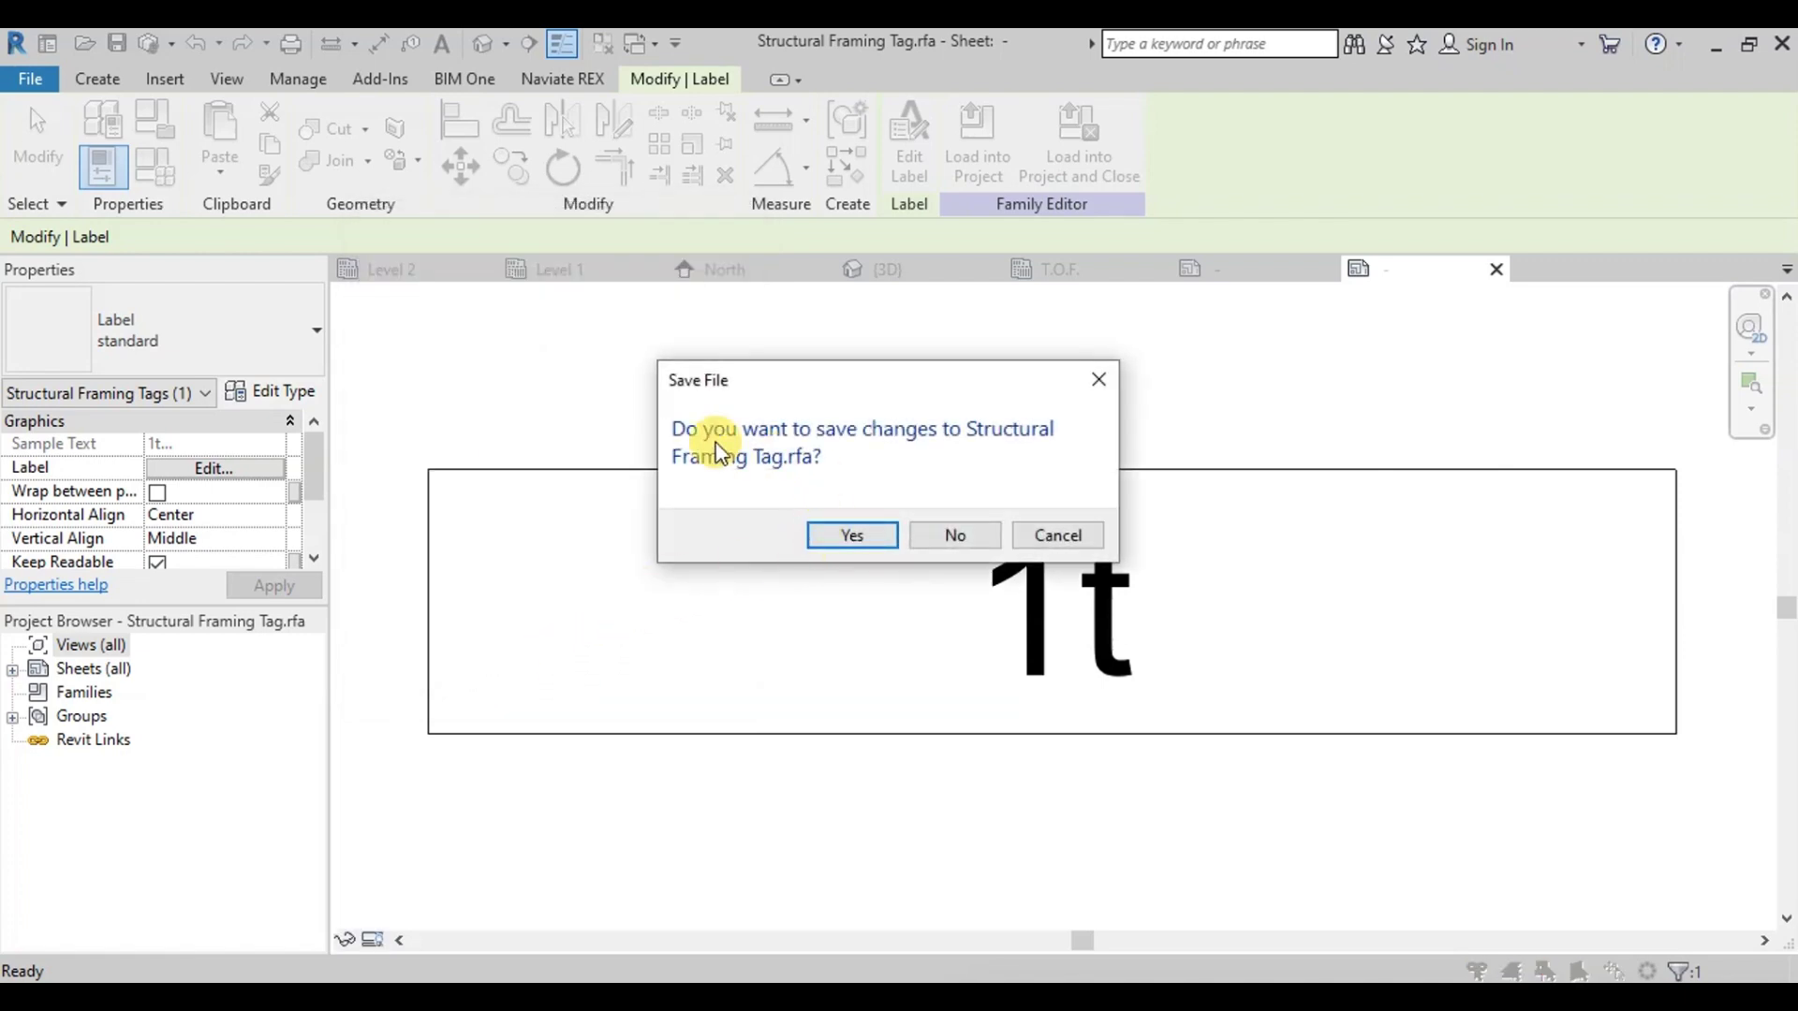
{"action": "left_click", "coordinate": [953, 532]}
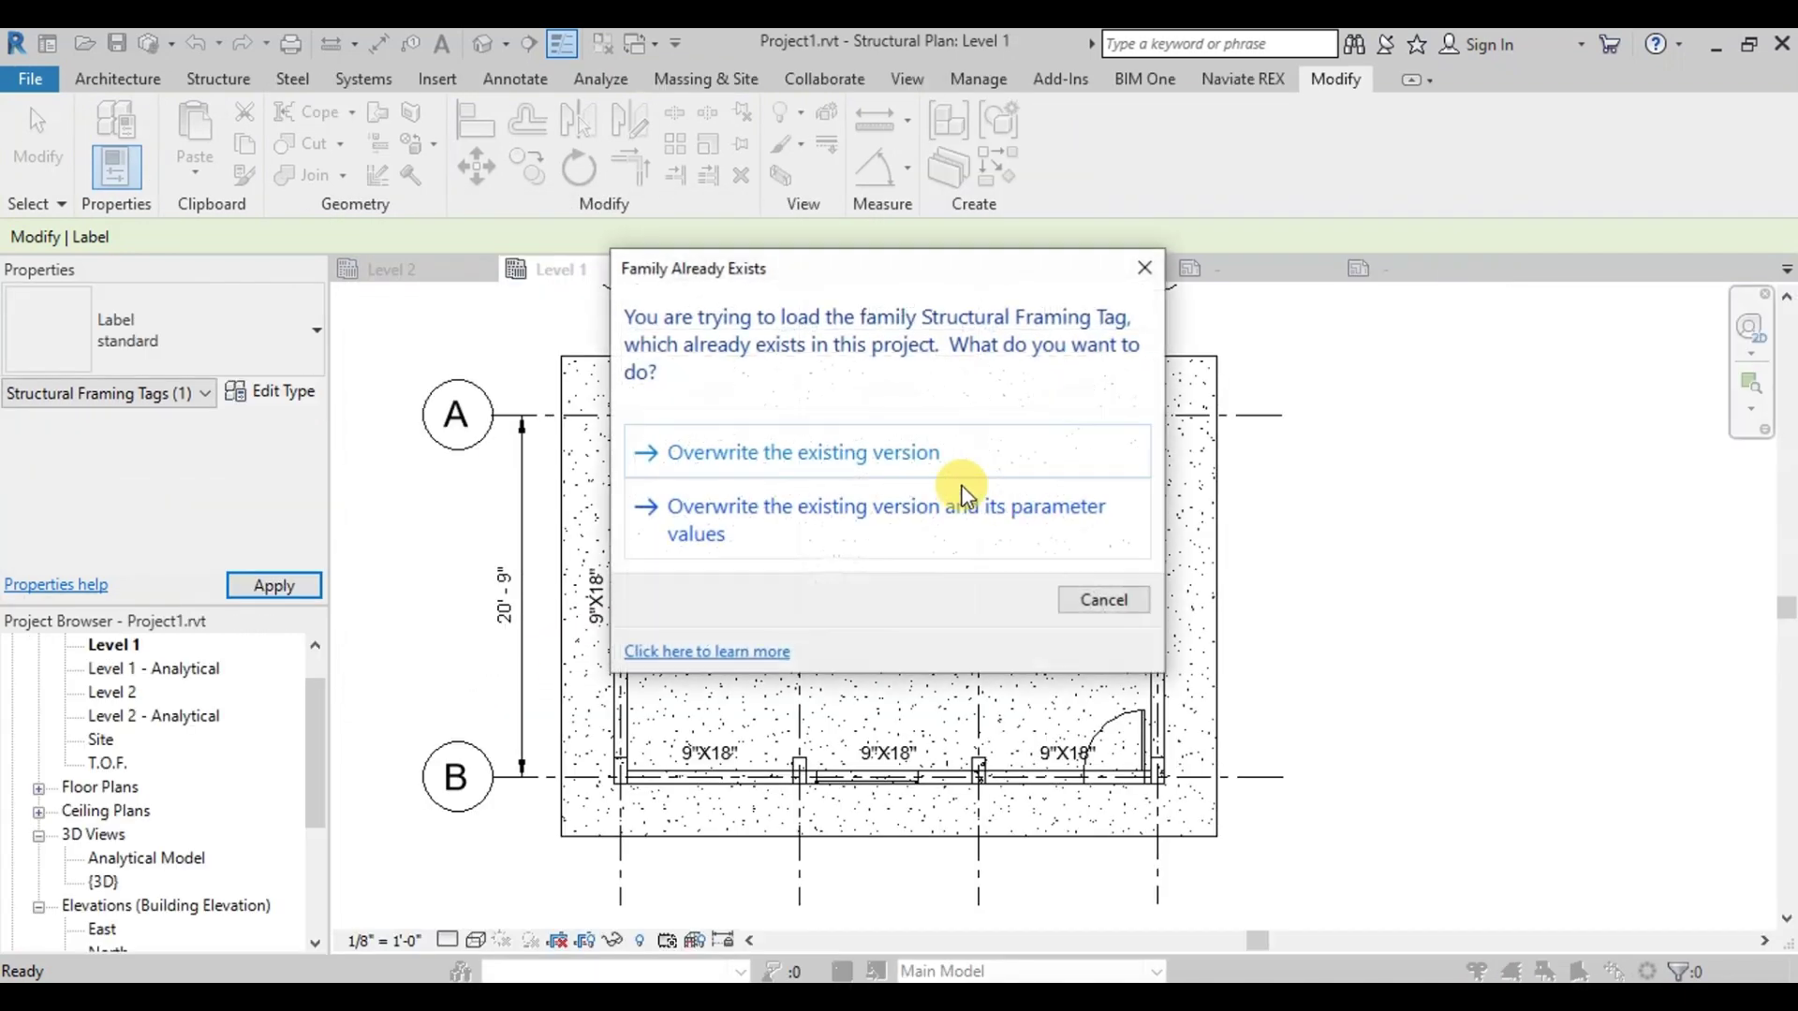
{"action": "left_click", "coordinate": [788, 440]}
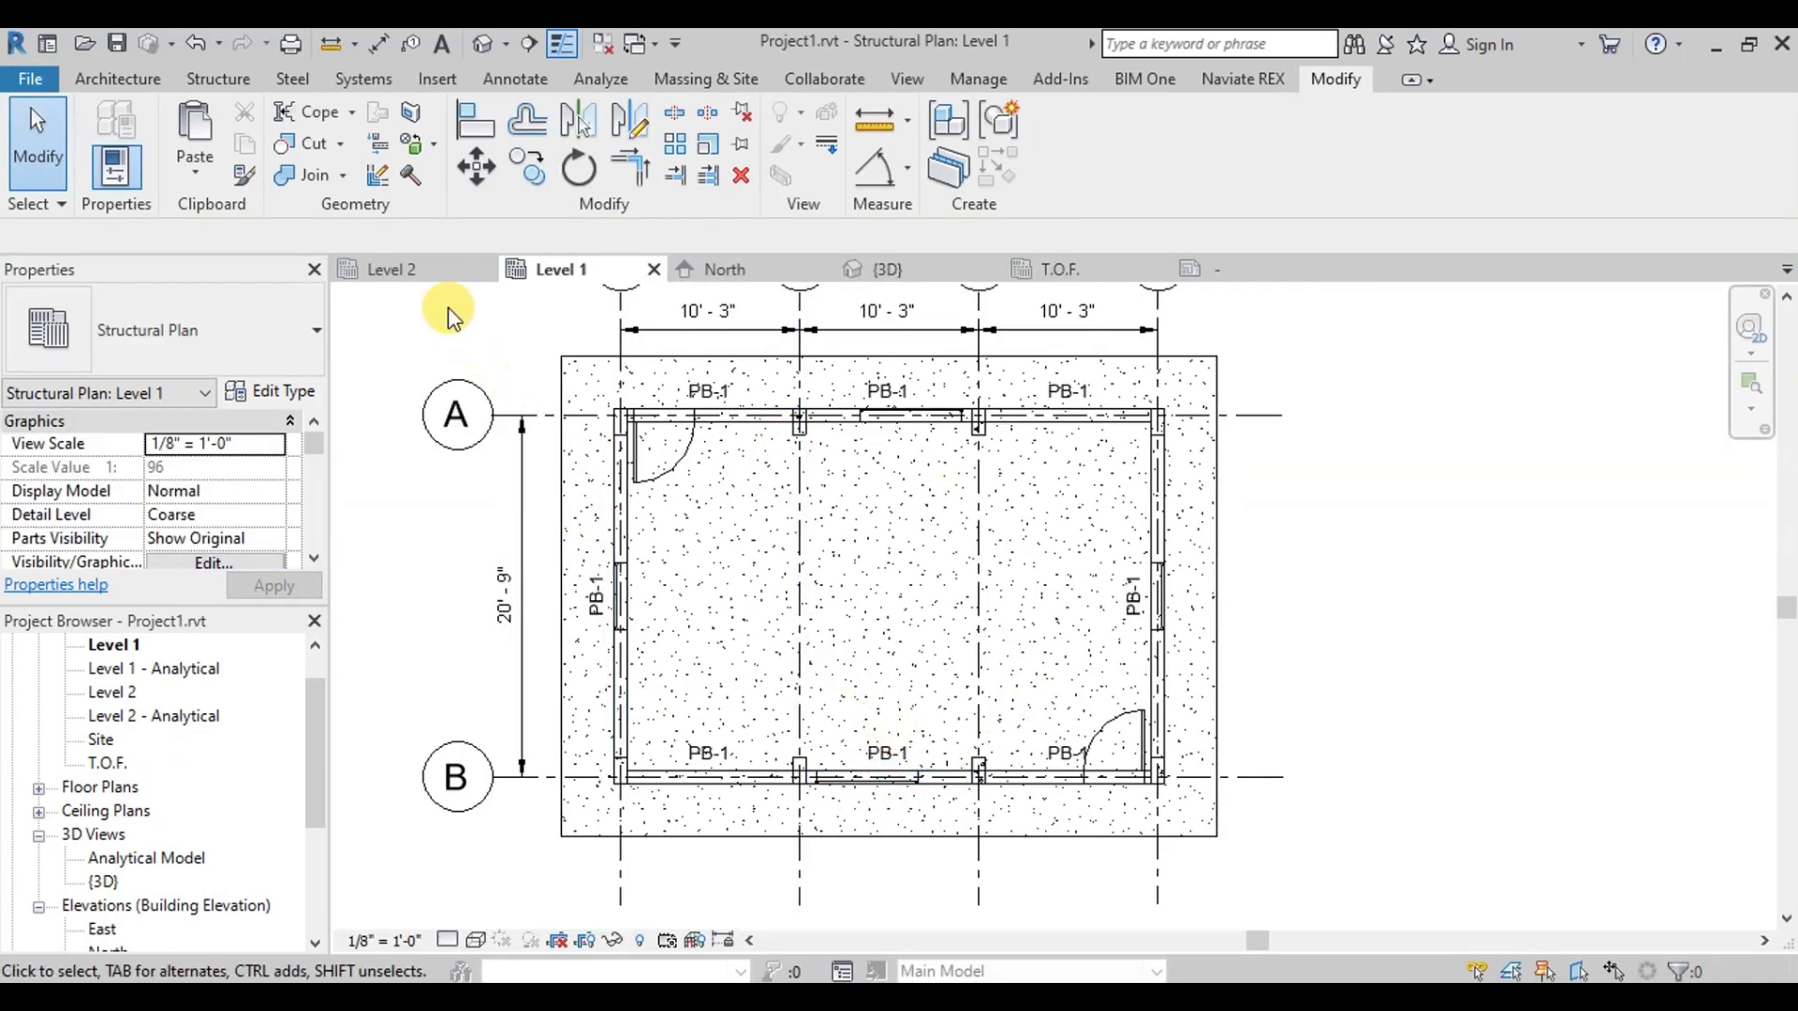
Step: On Level 2, use Tag All with Structural Framing Tags to label all ten roof beams RB-1
{"action": "left_click", "coordinate": [413, 268]}
{"action": "scroll", "coordinate": [924, 763], "scroll_direction": "up", "scroll_amount": 1}
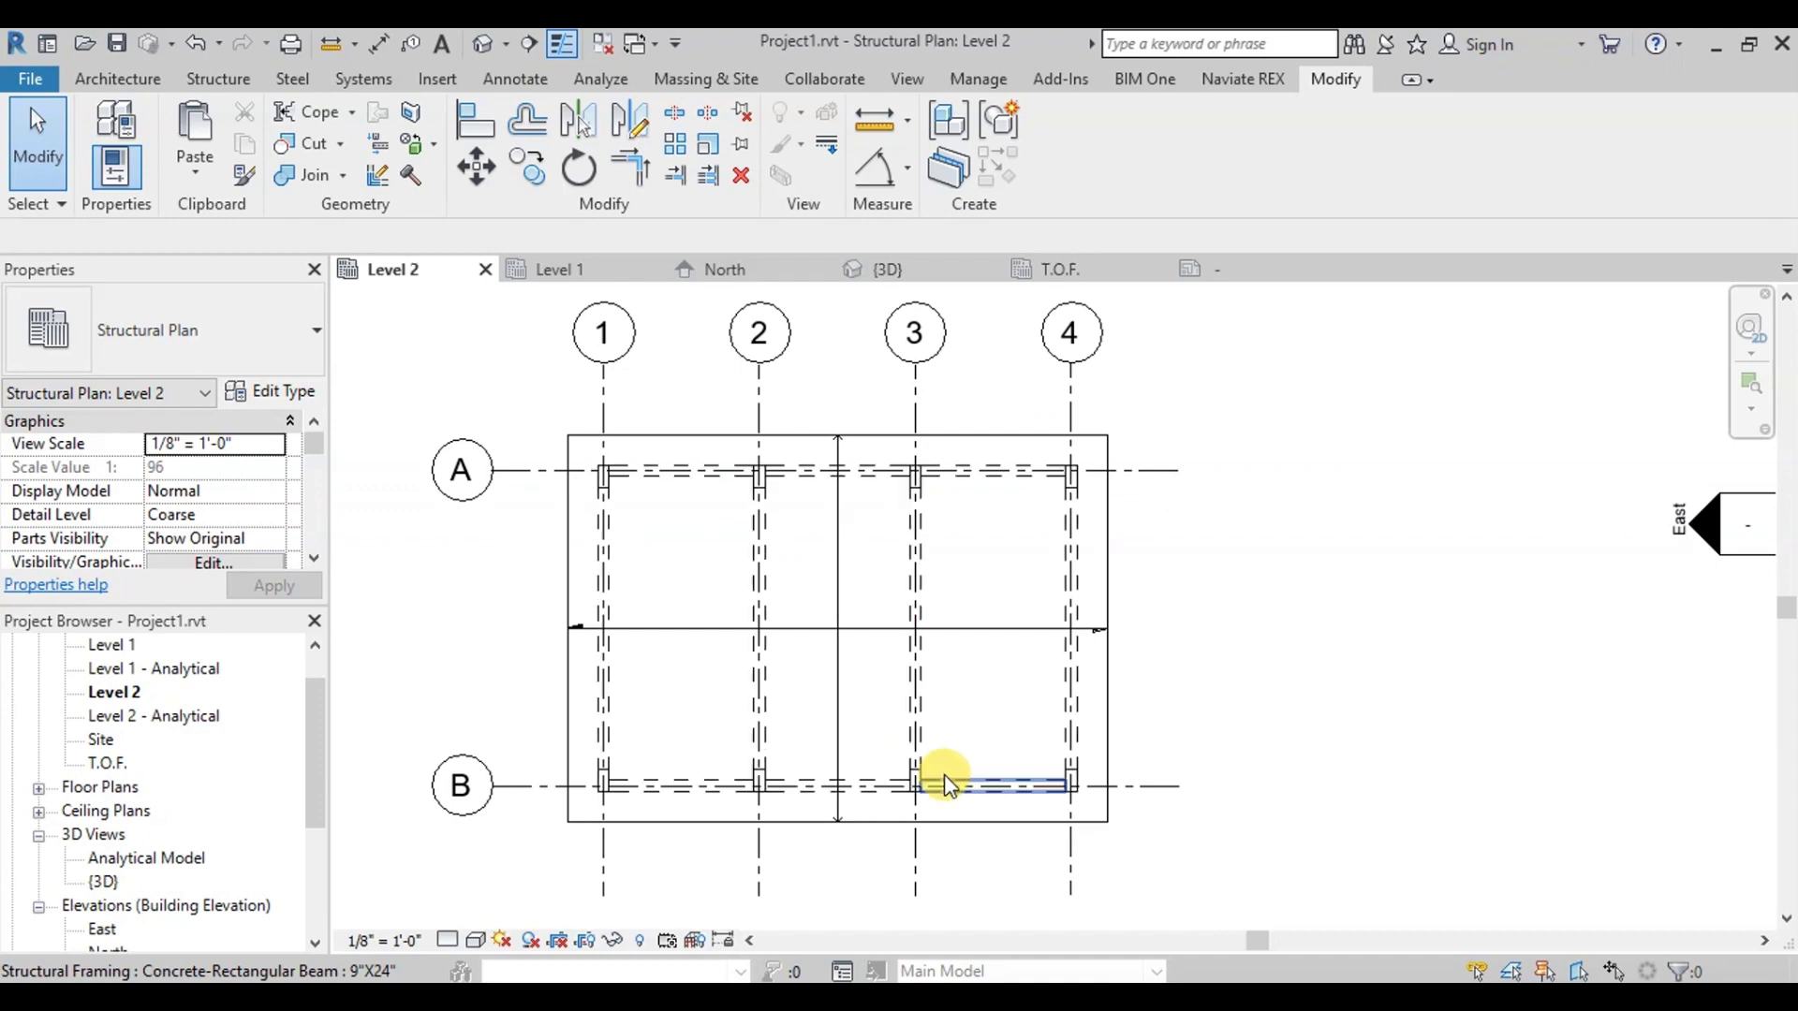
{"action": "left_click", "coordinate": [536, 85]}
{"action": "left_click", "coordinate": [1082, 145]}
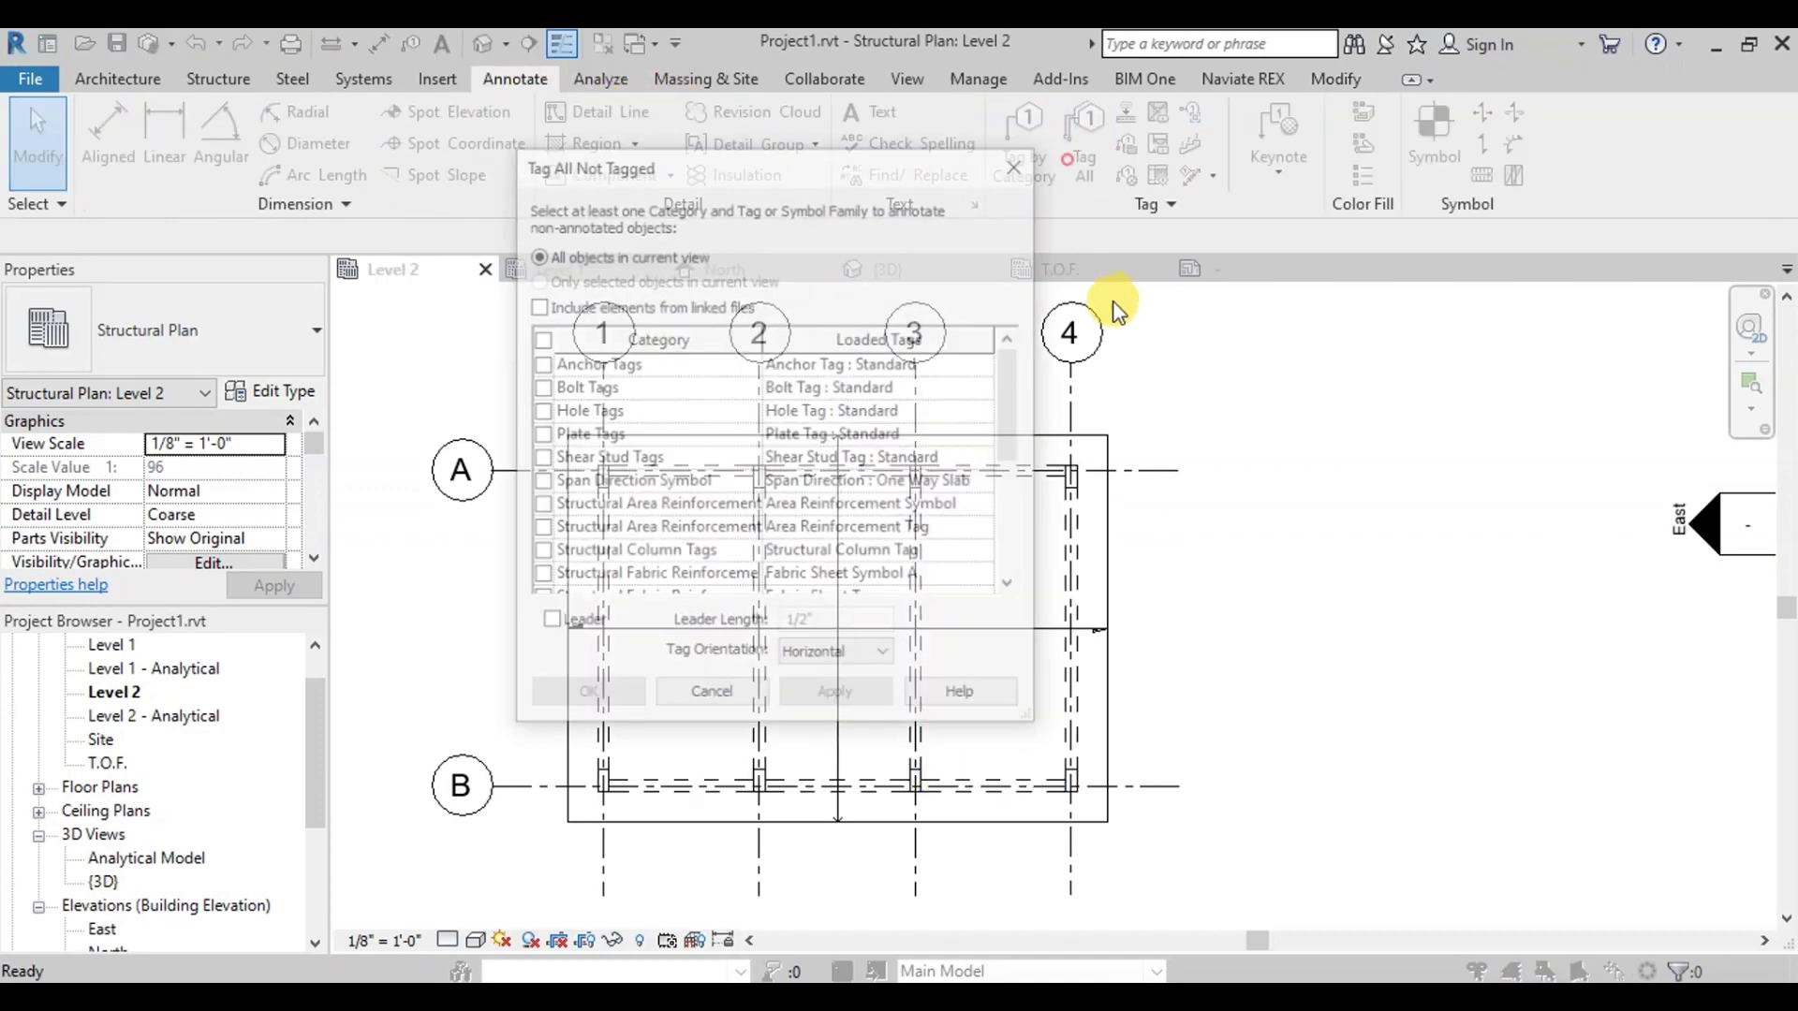
{"action": "scroll", "coordinate": [671, 572], "scroll_direction": "down", "scroll_amount": 1}
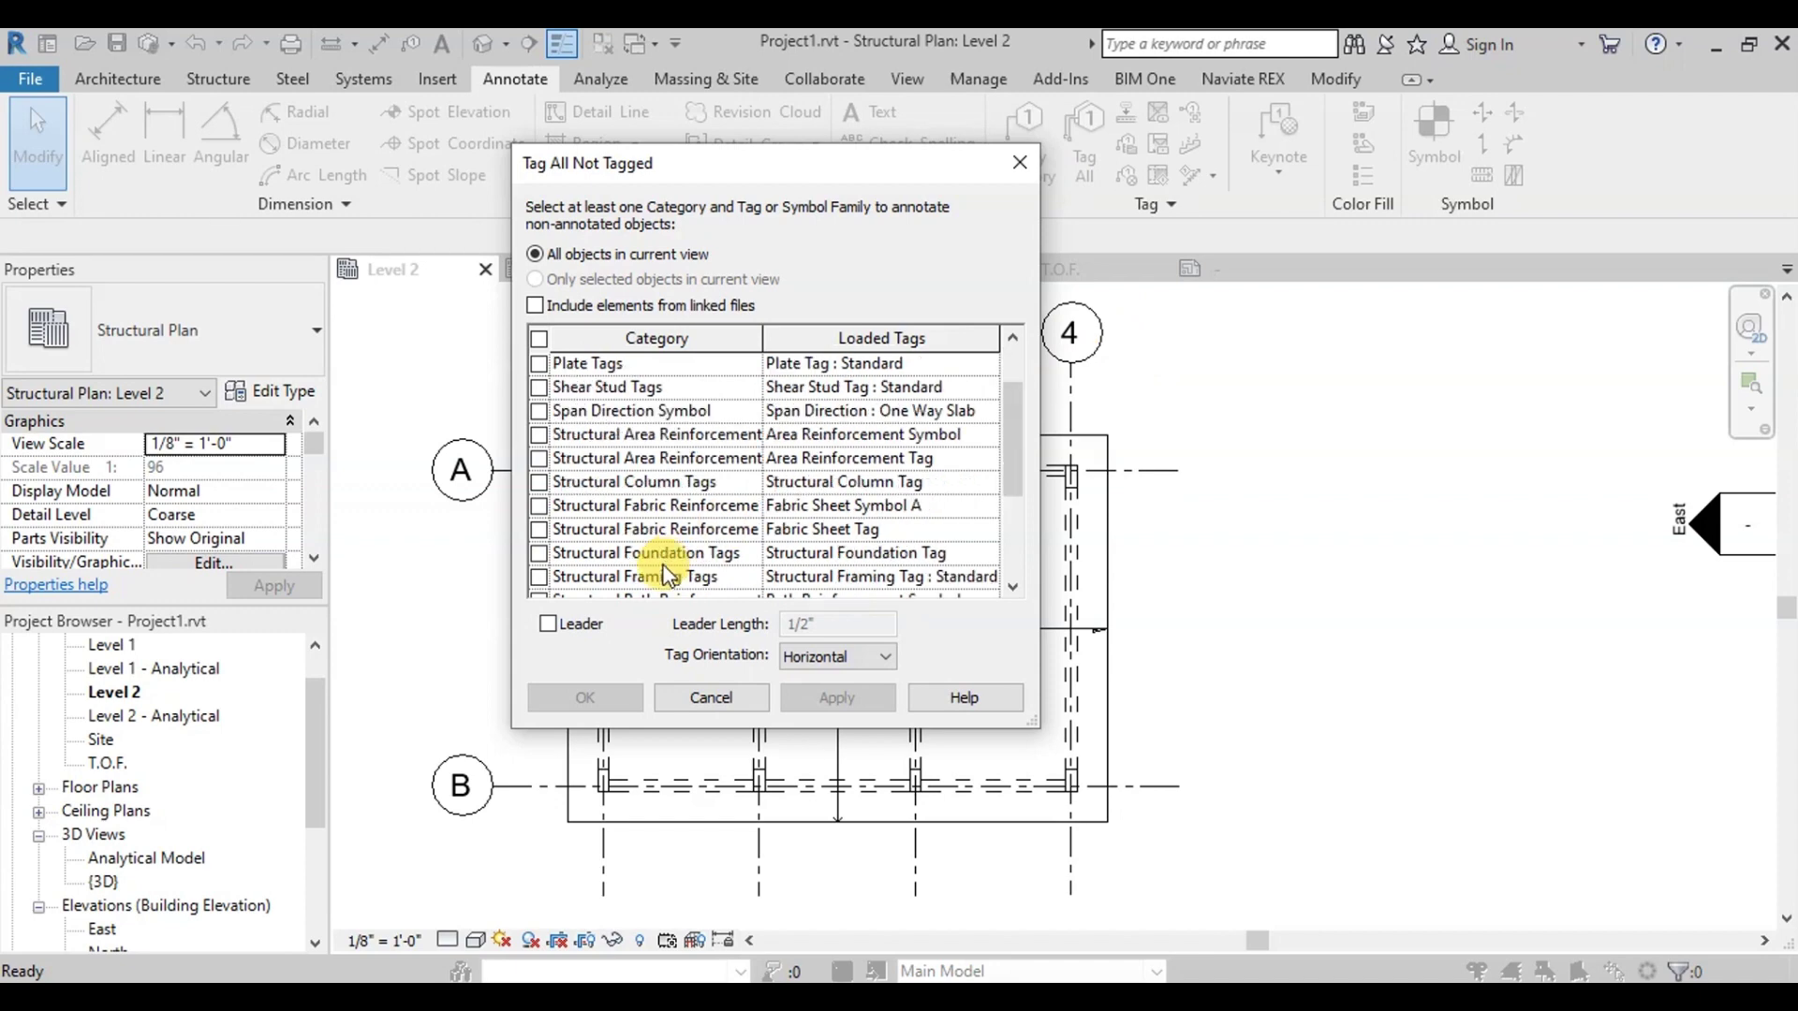
{"action": "left_click", "coordinate": [539, 578]}
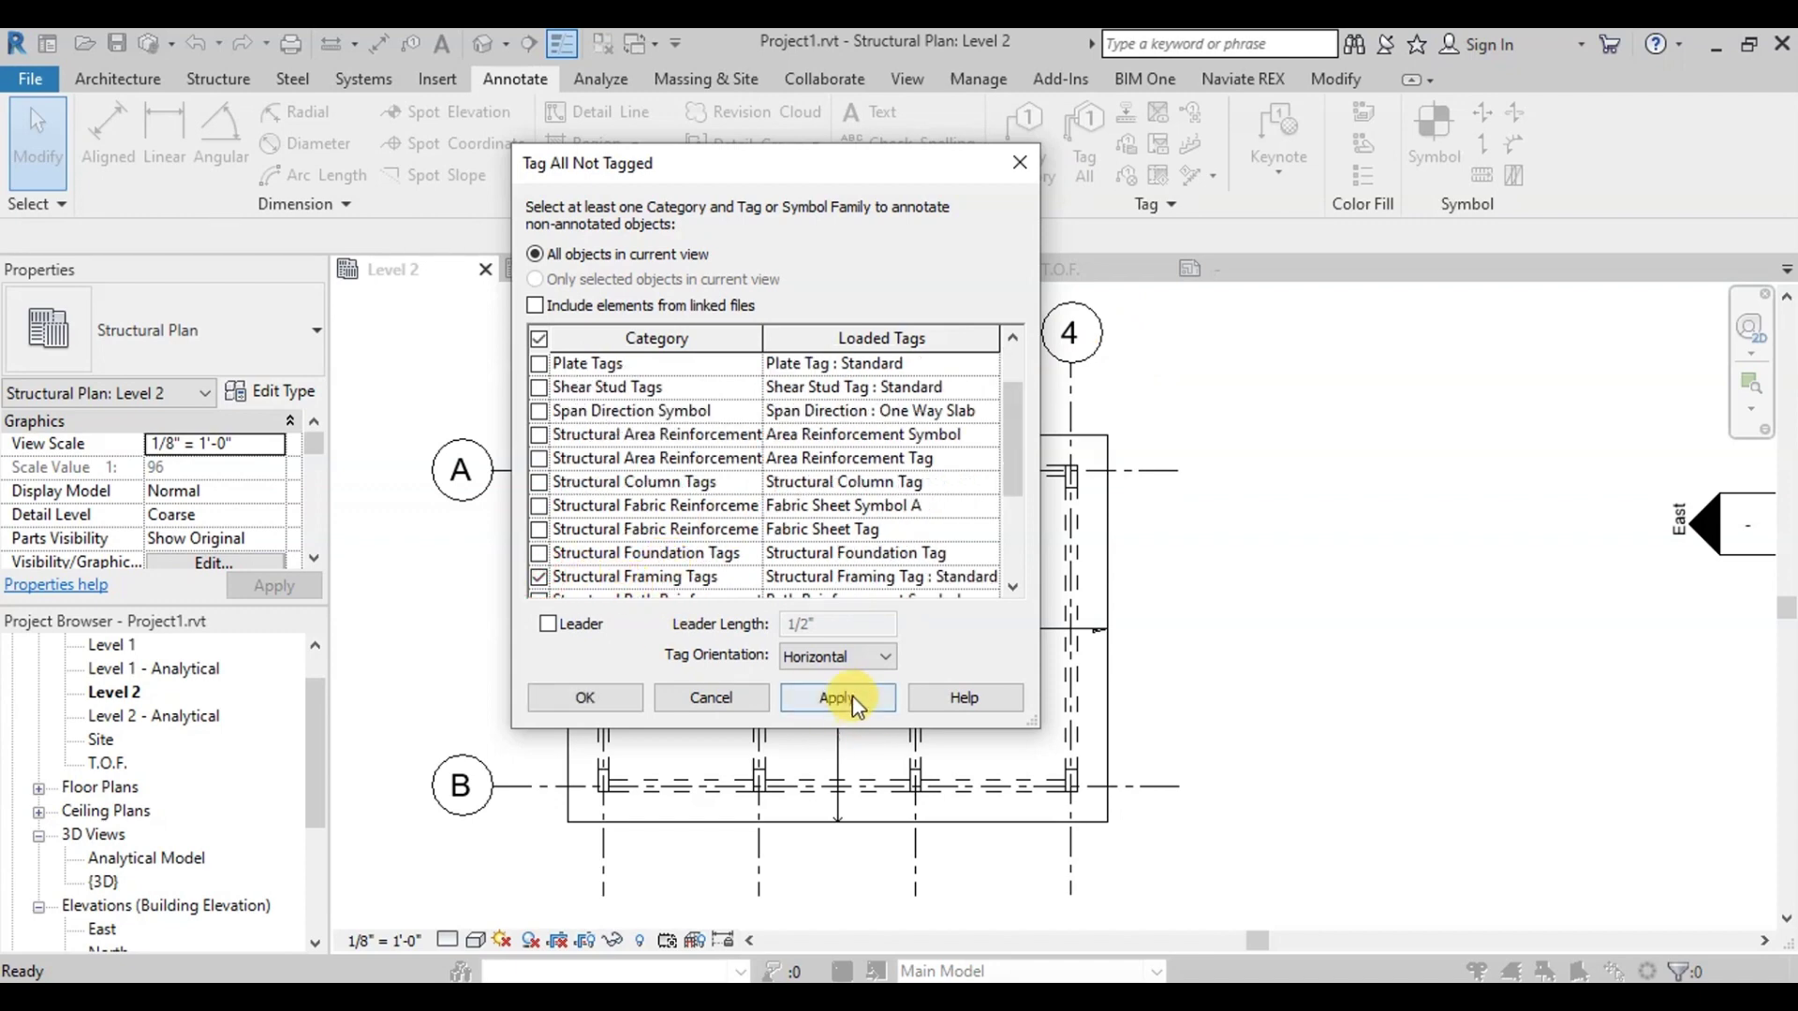
{"action": "left_click", "coordinate": [855, 704]}
{"action": "left_click", "coordinate": [588, 698]}
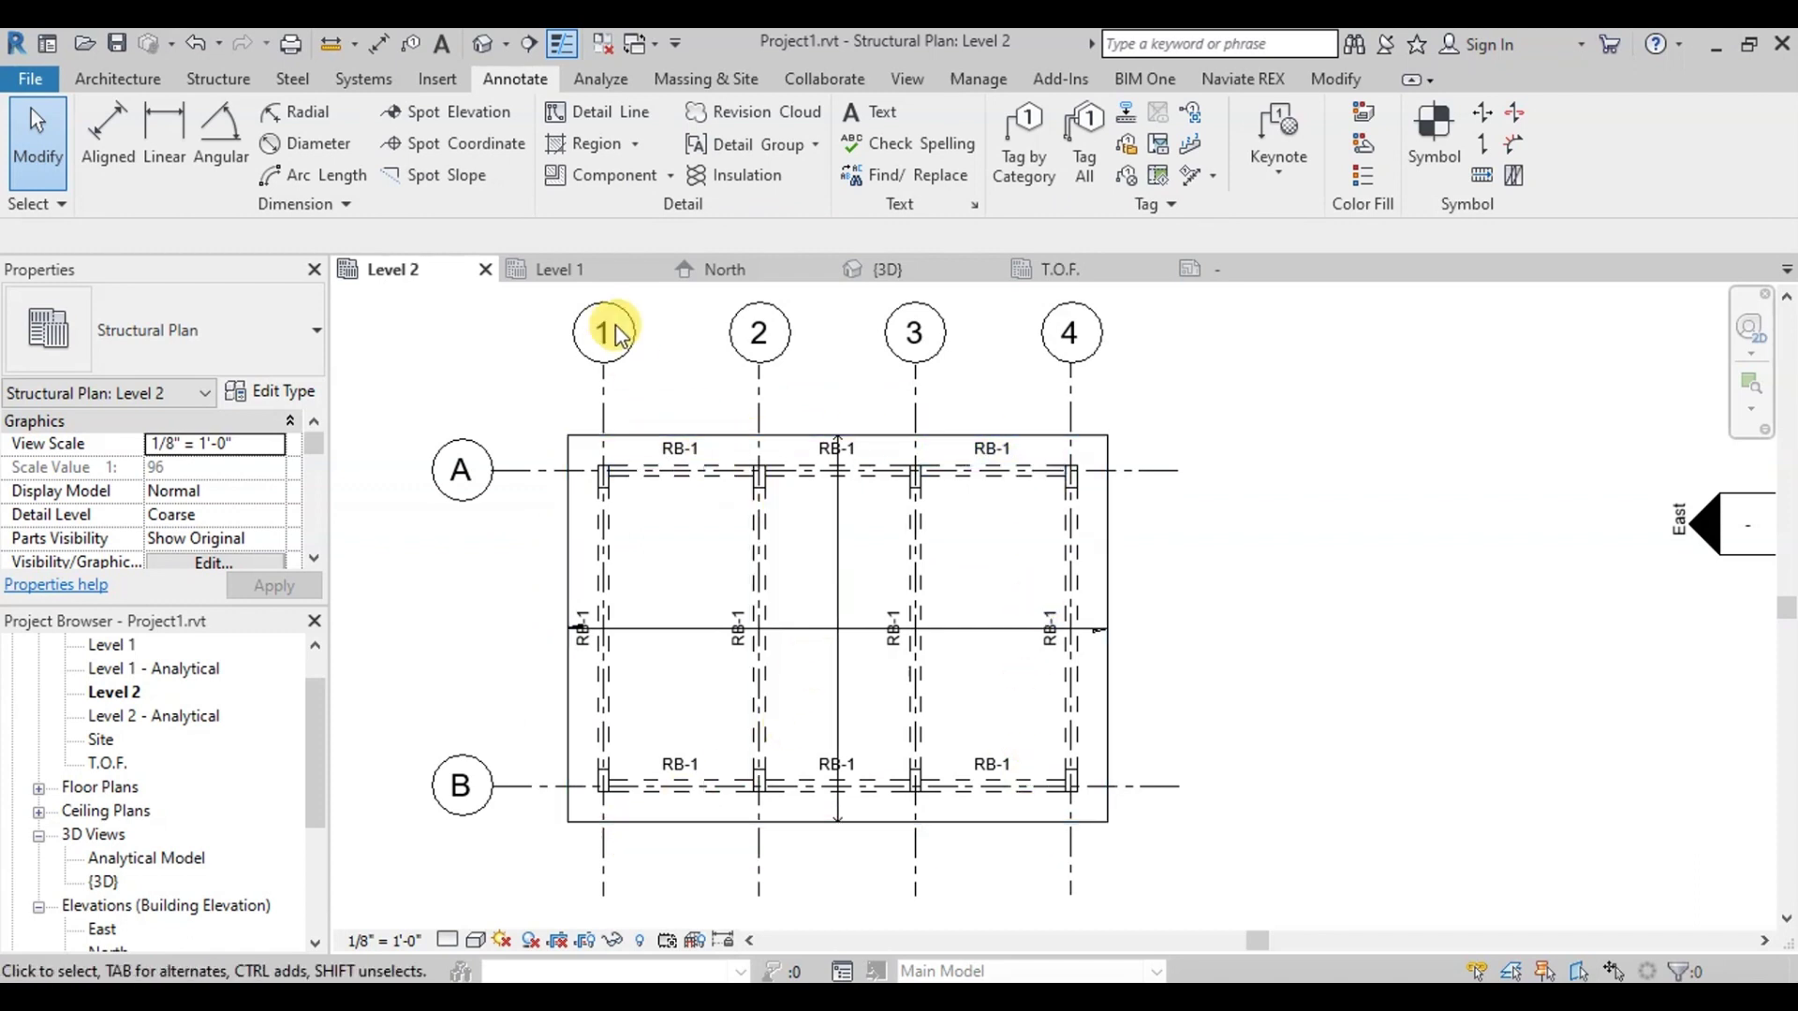
Step: Check the PB-1 beam tags on Level 1, then switch to T.O.F. to see the C-1 and F-1 tags
{"action": "left_click", "coordinate": [577, 271]}
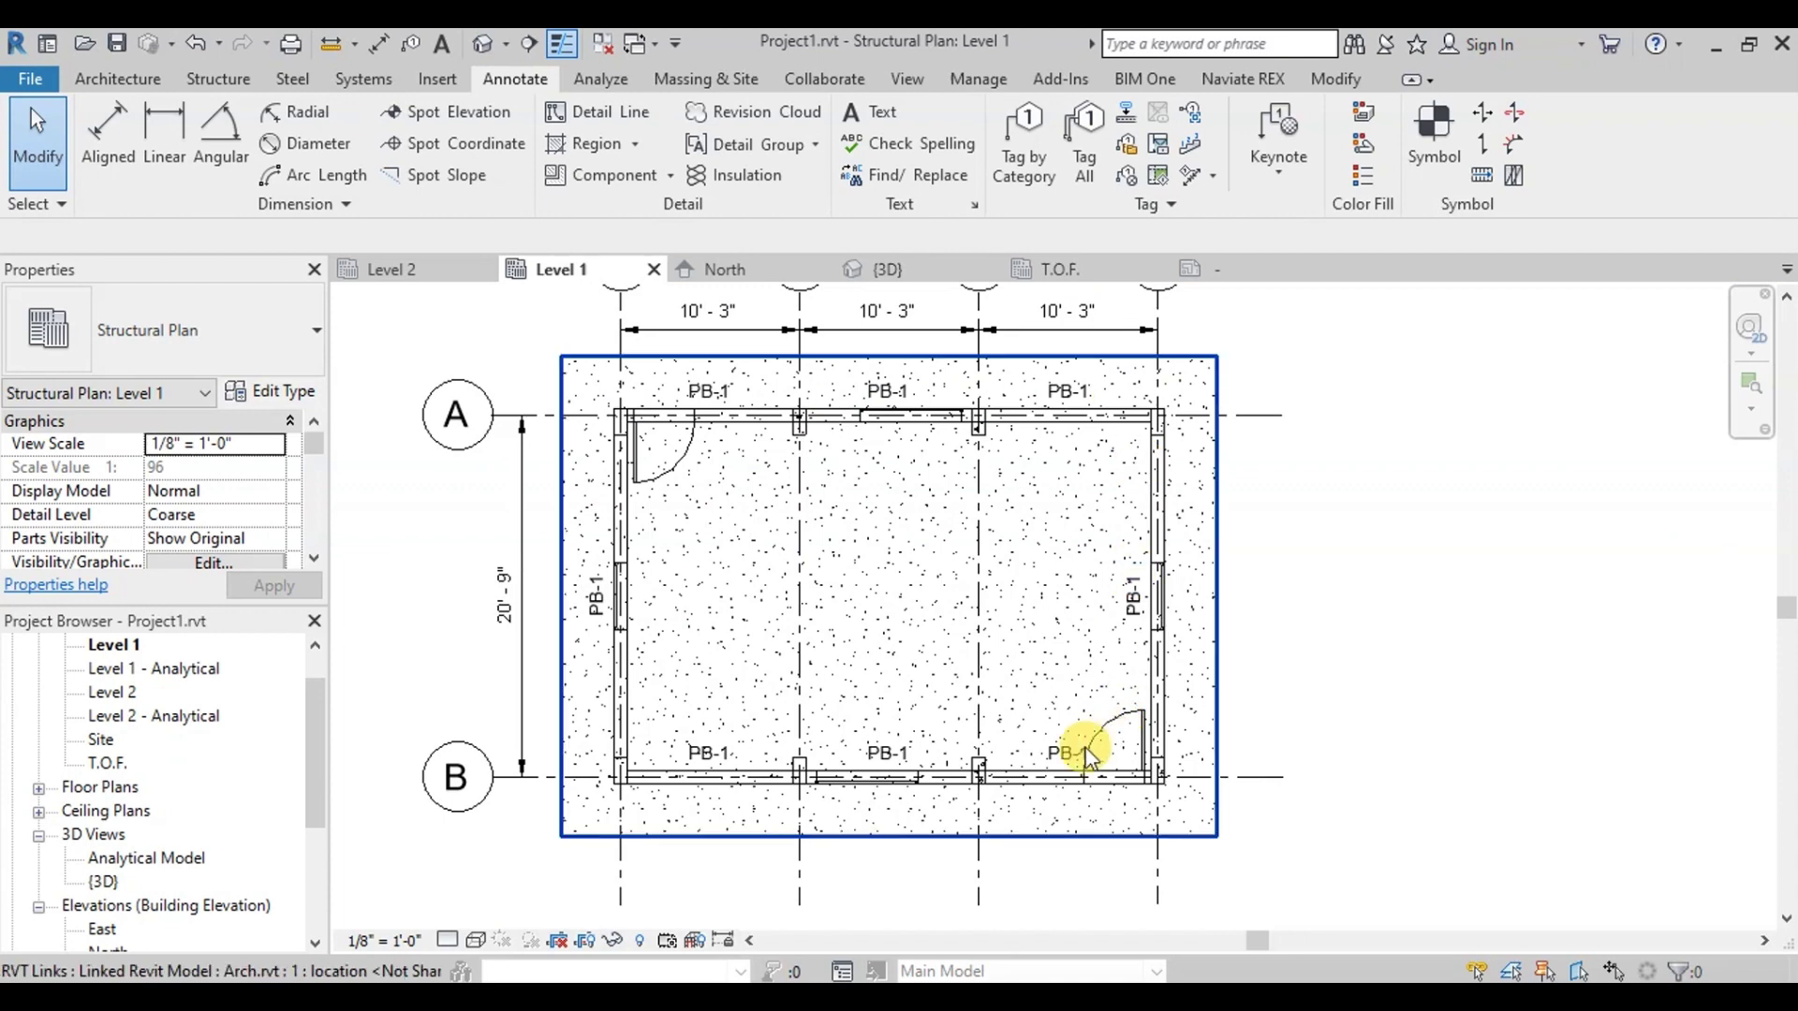
{"action": "scroll", "coordinate": [729, 789], "scroll_direction": "down", "scroll_amount": 1}
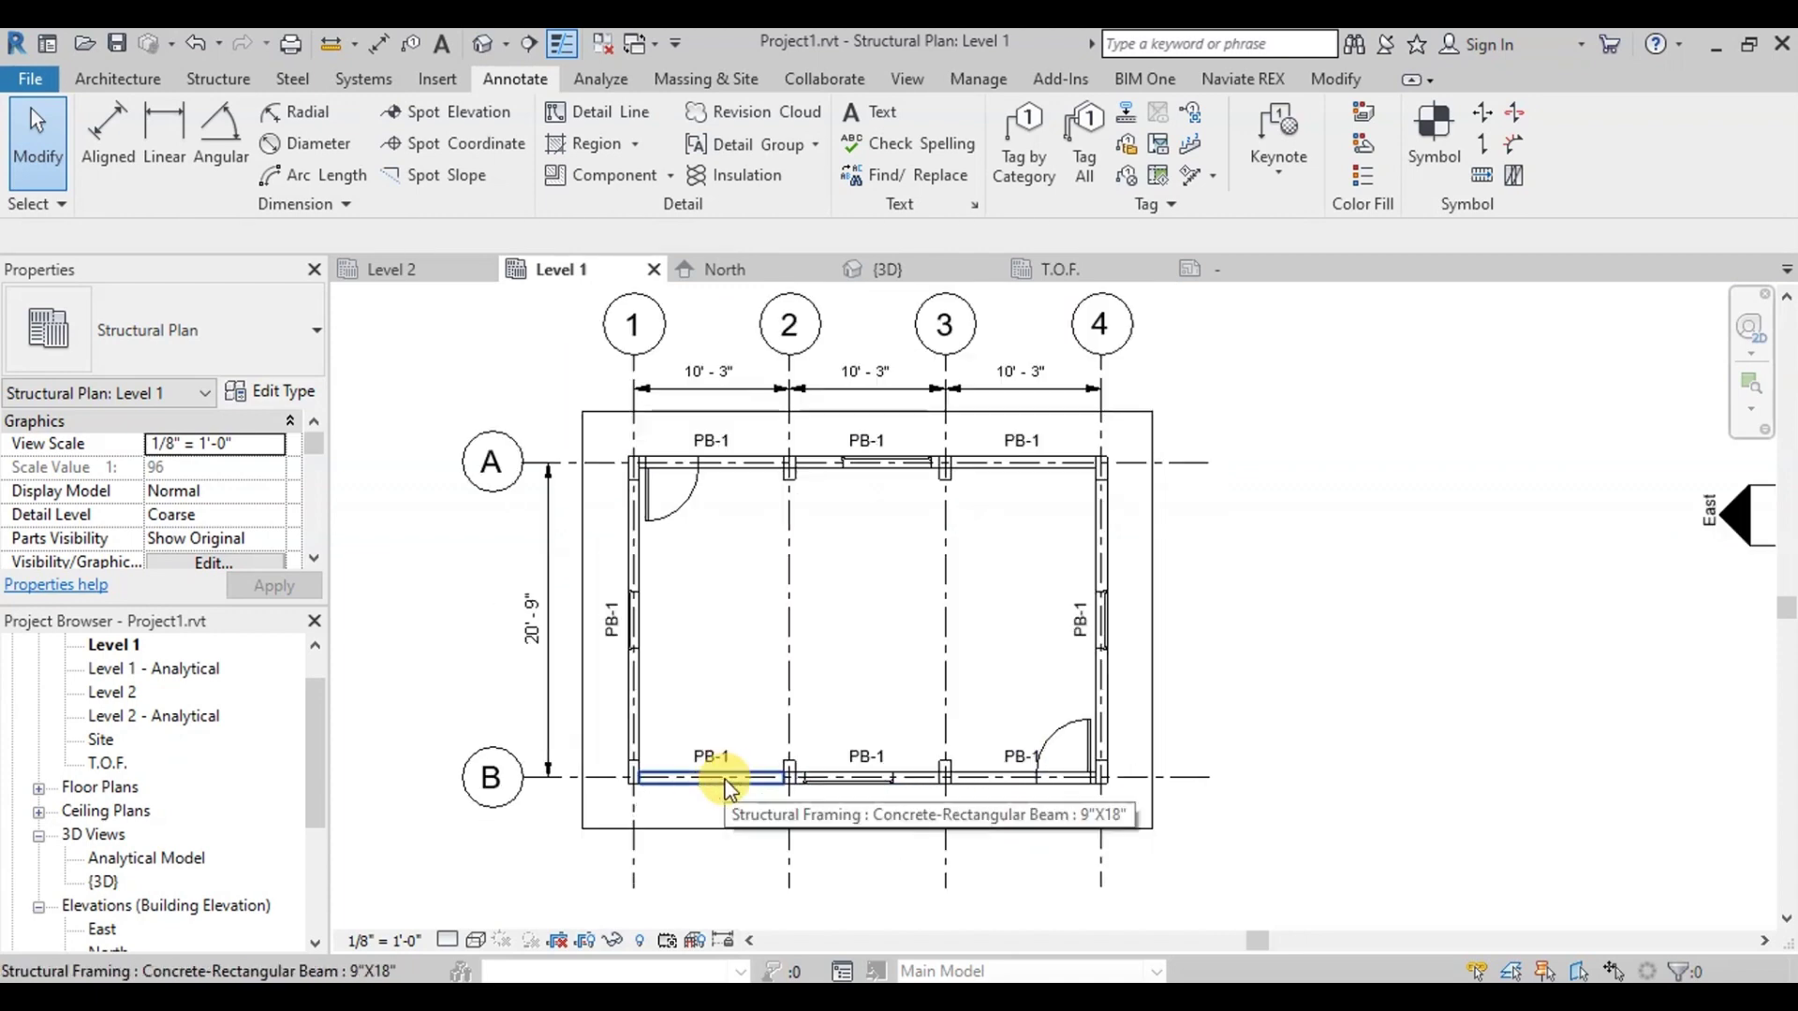
{"action": "left_click", "coordinate": [1060, 271]}
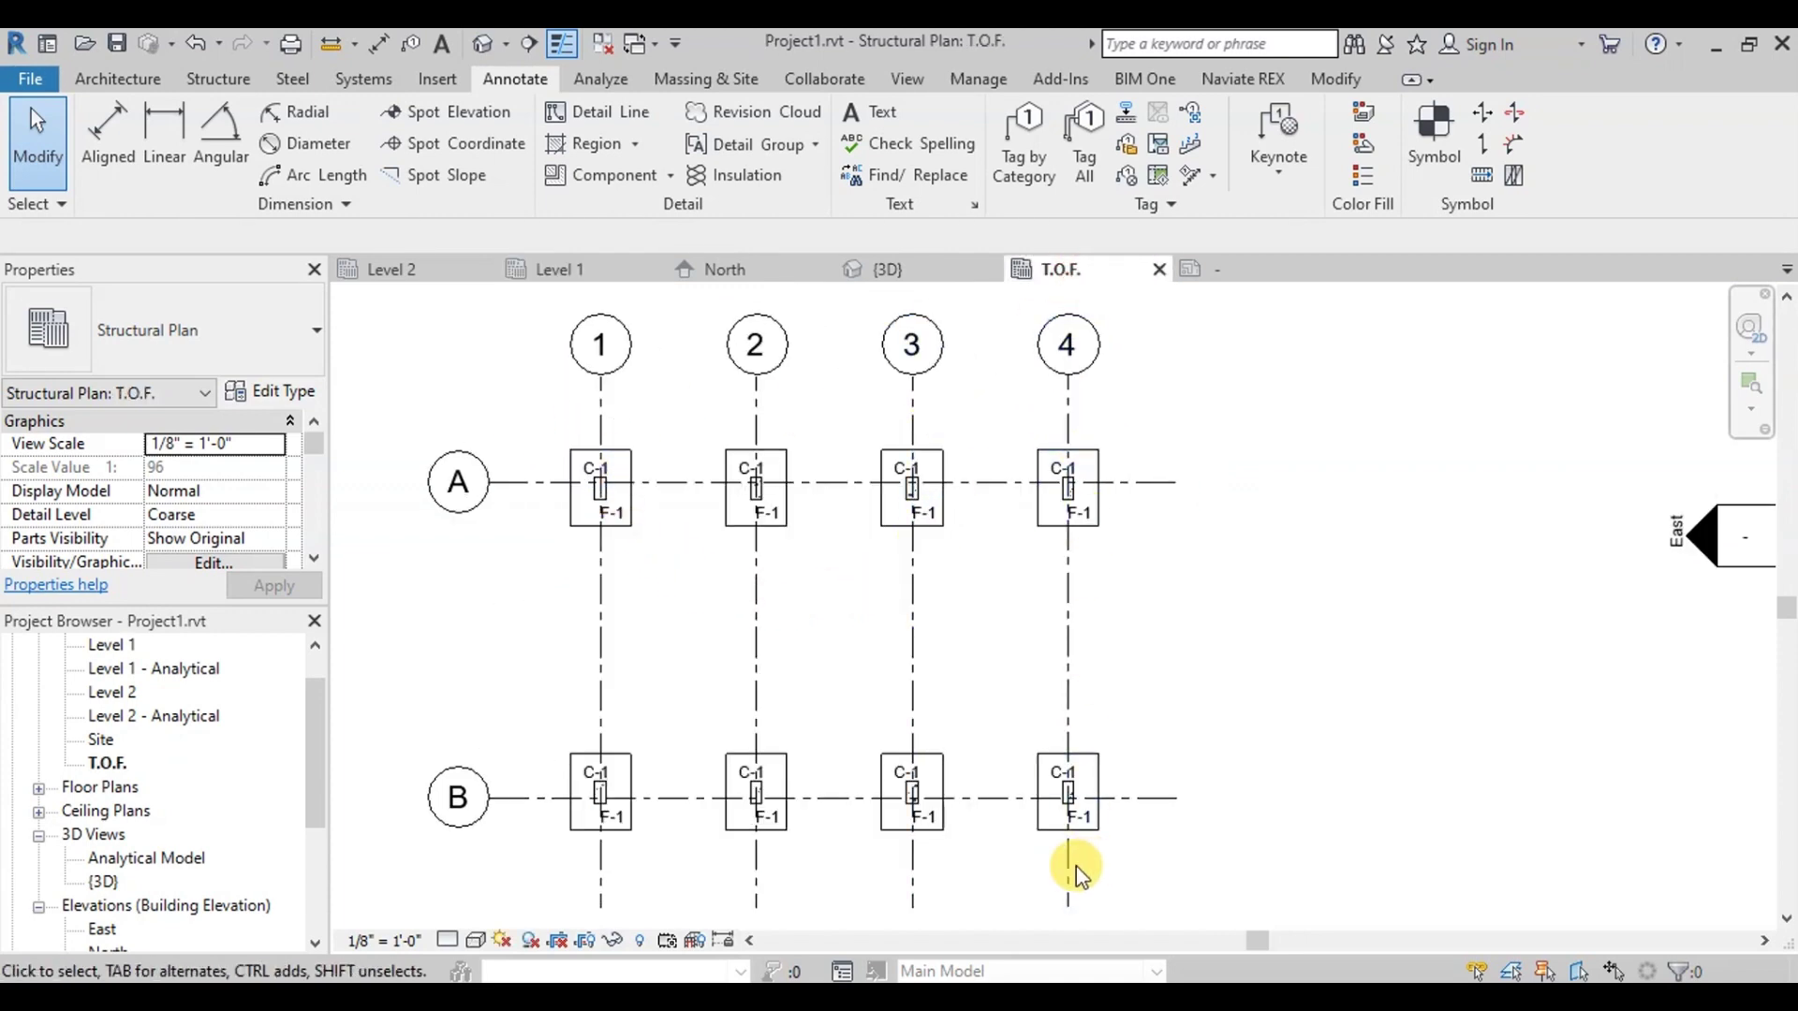